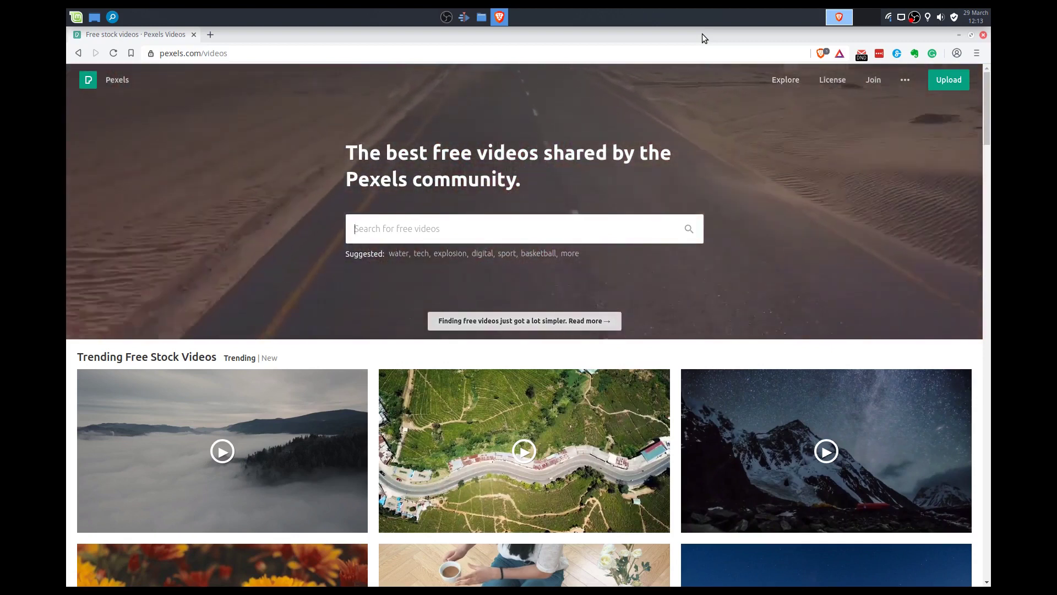
Step: Browse Pexels' trending free videos, then minimize the browser to reveal Kdenlive and the Demo clips folder
scroll(735, 196, "down", 2)
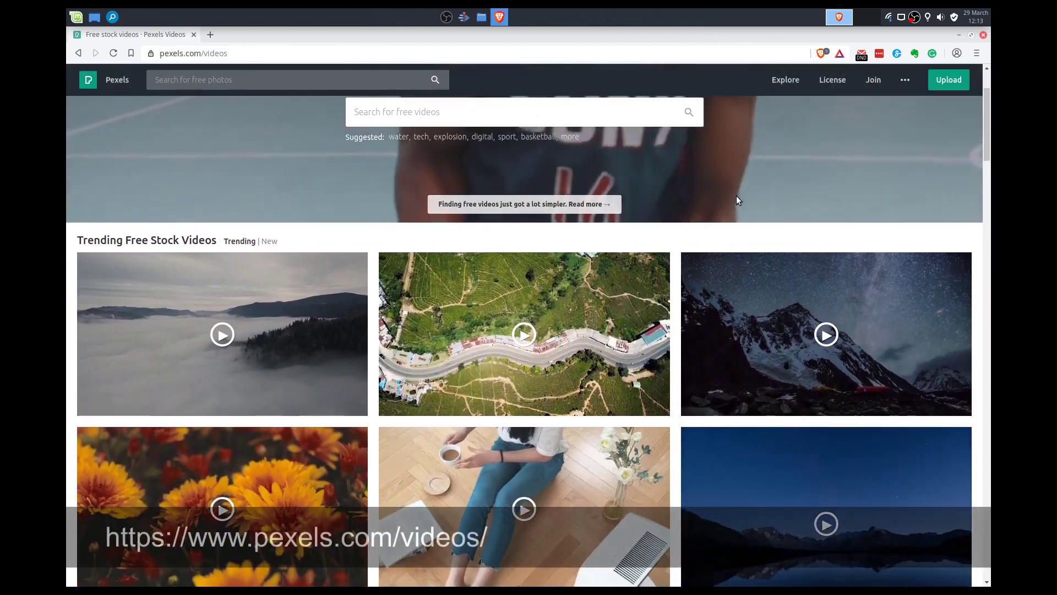
scroll(735, 196, "up", 2)
scroll(735, 196, "down", 3)
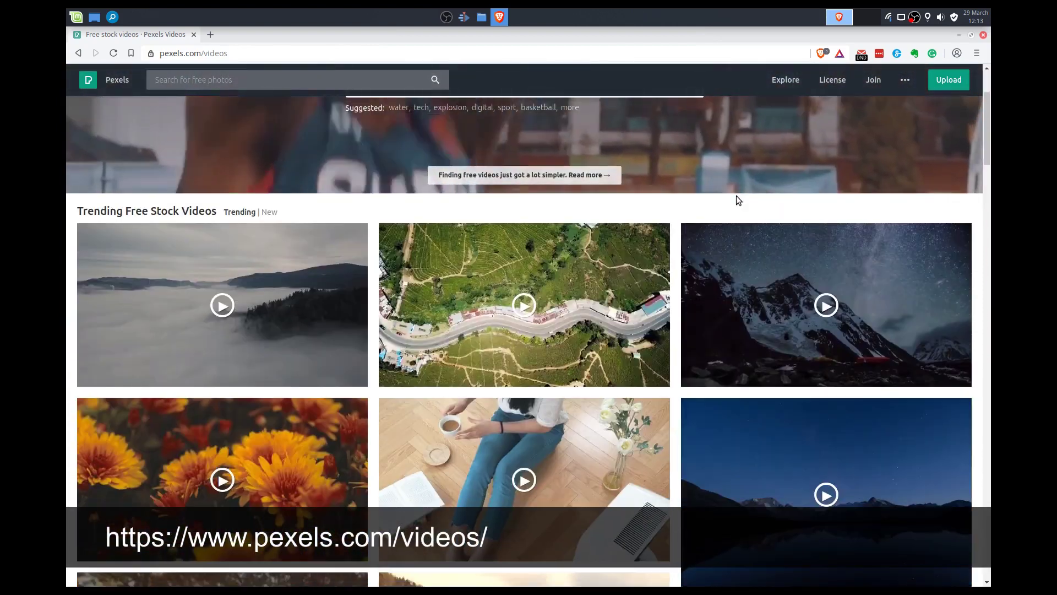
scroll(739, 199, "down", 3)
scroll(738, 199, "down", 3)
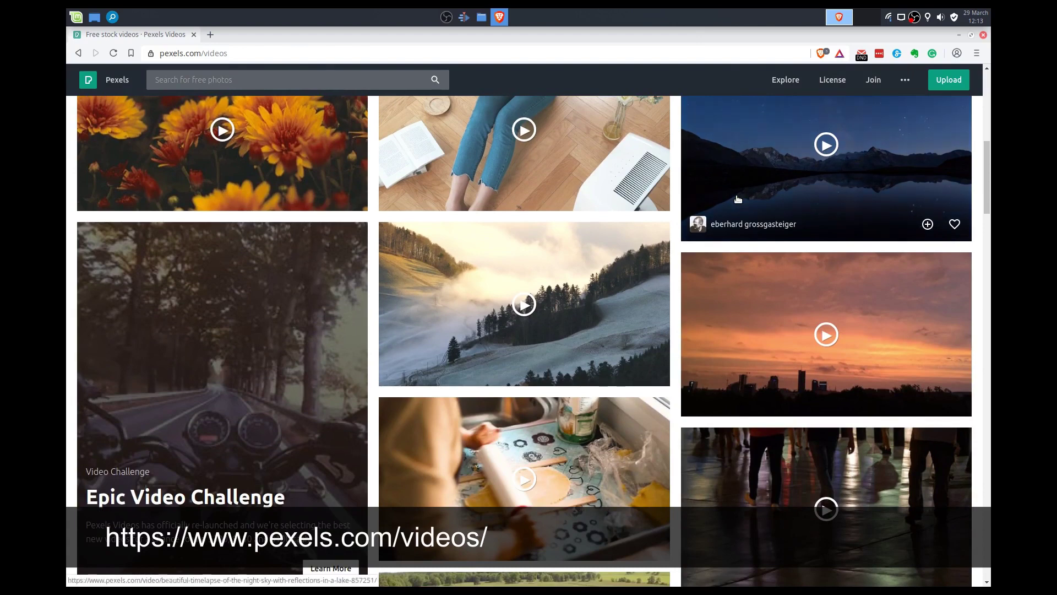
scroll(739, 200, "up", 3)
scroll(738, 199, "up", 5)
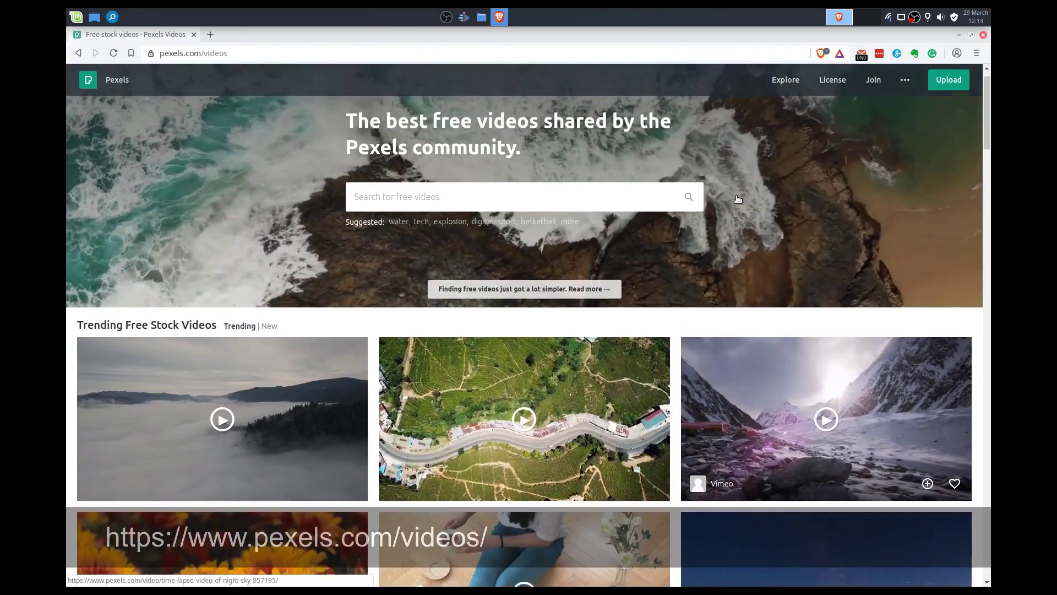
scroll(738, 199, "up", 1)
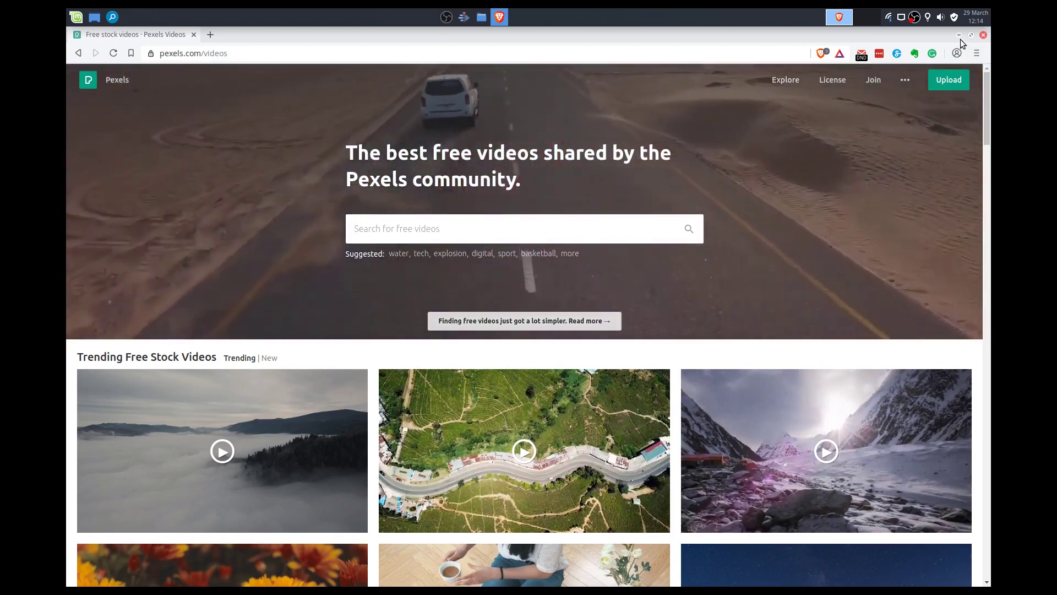
left_click(960, 37)
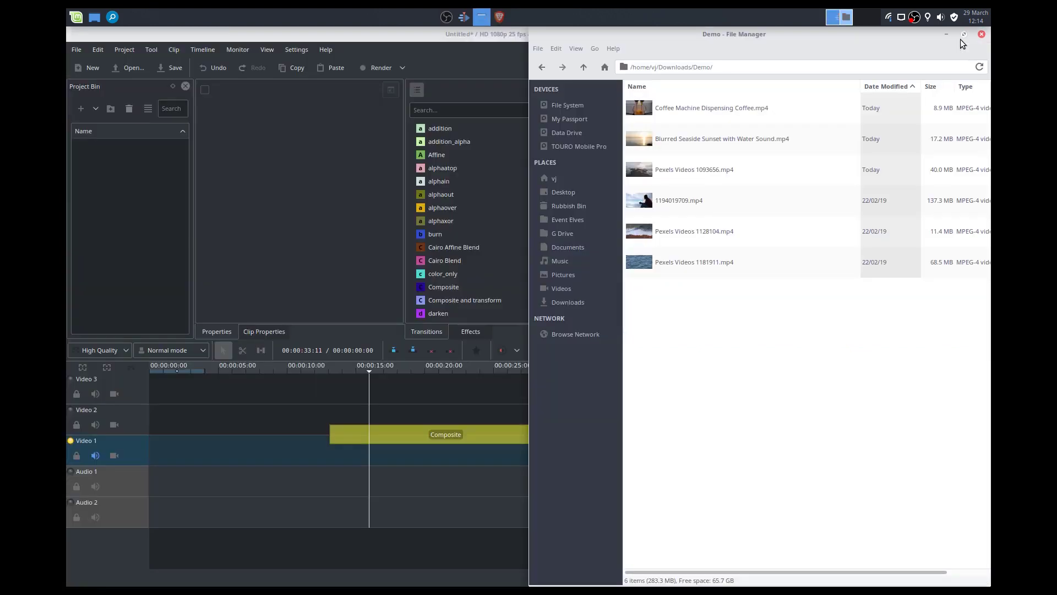
Step: Bring Kdenlive to the front and delete the existing Composite transition from the timeline
left_click(494, 34)
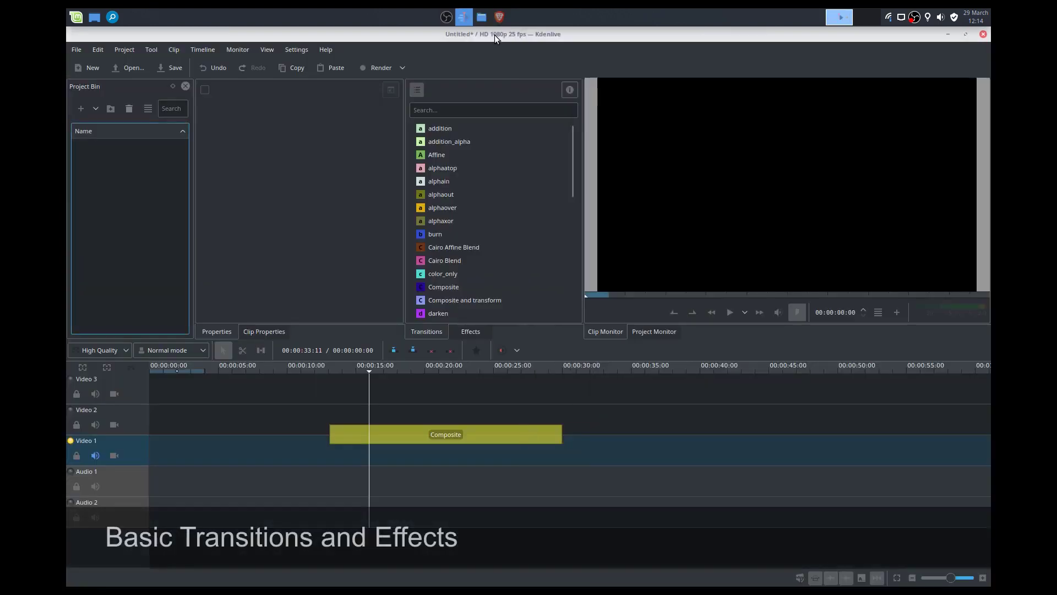
left_click(481, 439)
key("Delete")
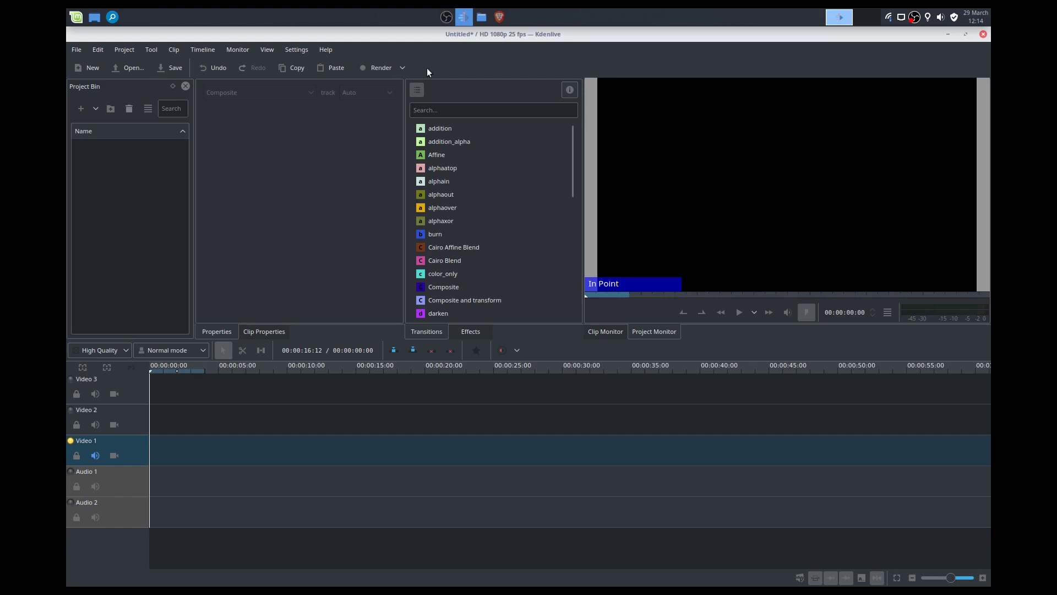
Step: Check the Kdenlive version (18.12.2) in Help > About Kdenlive, then close the box
left_click(329, 49)
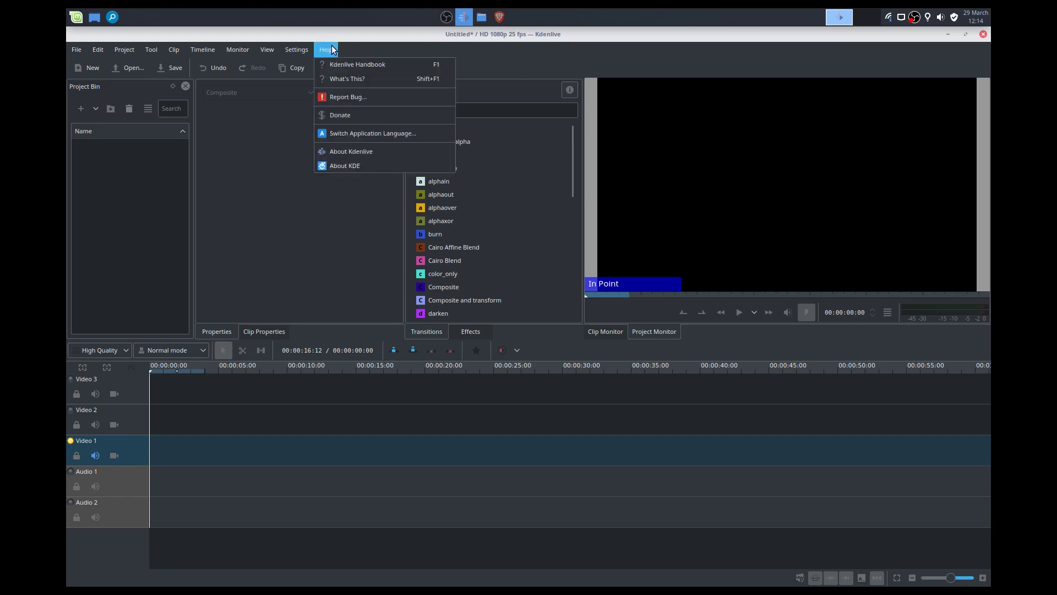
left_click(333, 156)
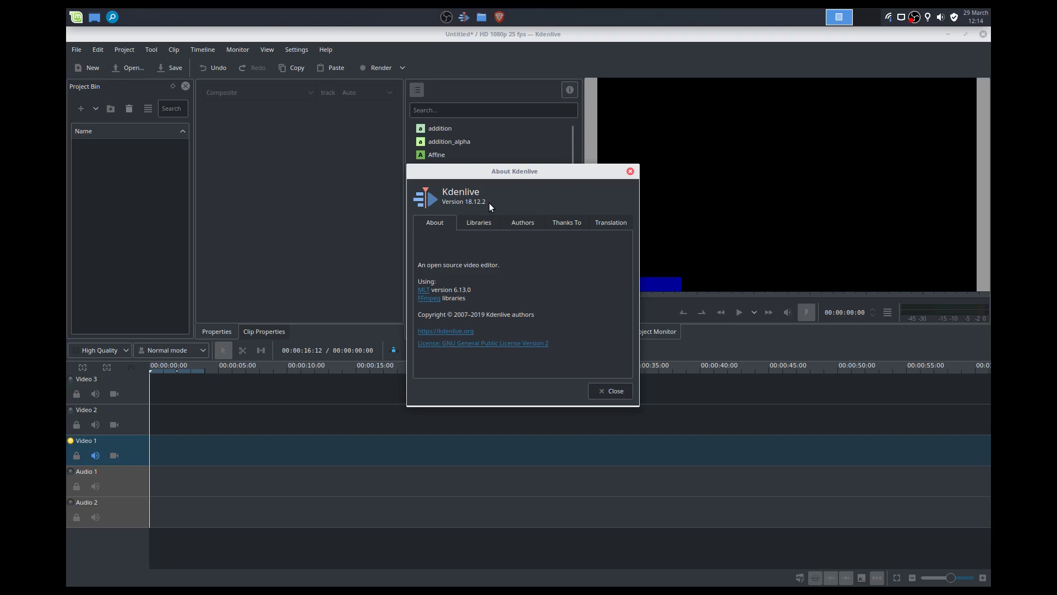
left_click(631, 172)
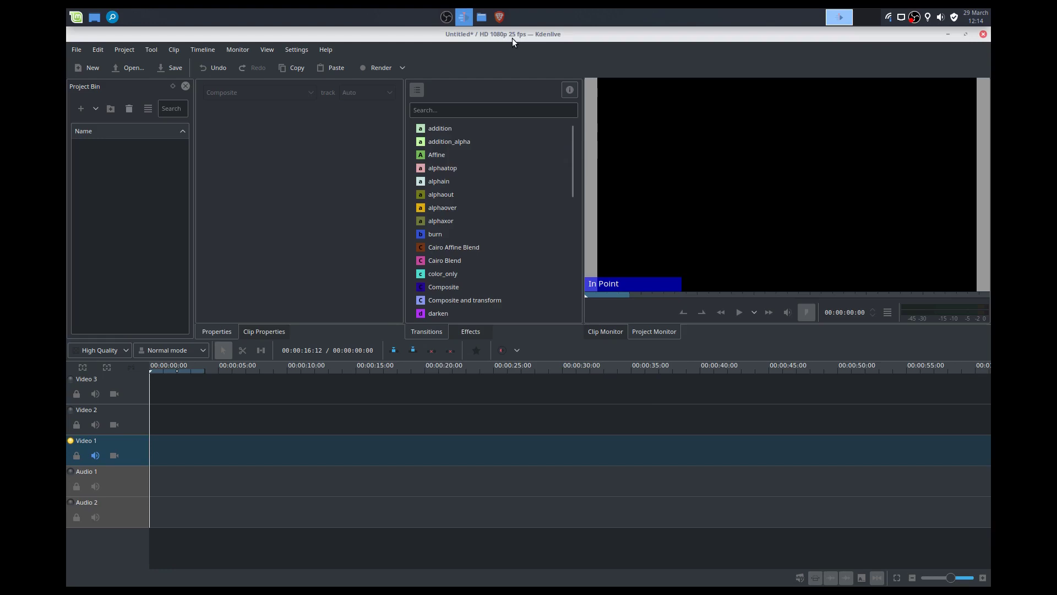
left_click(134, 52)
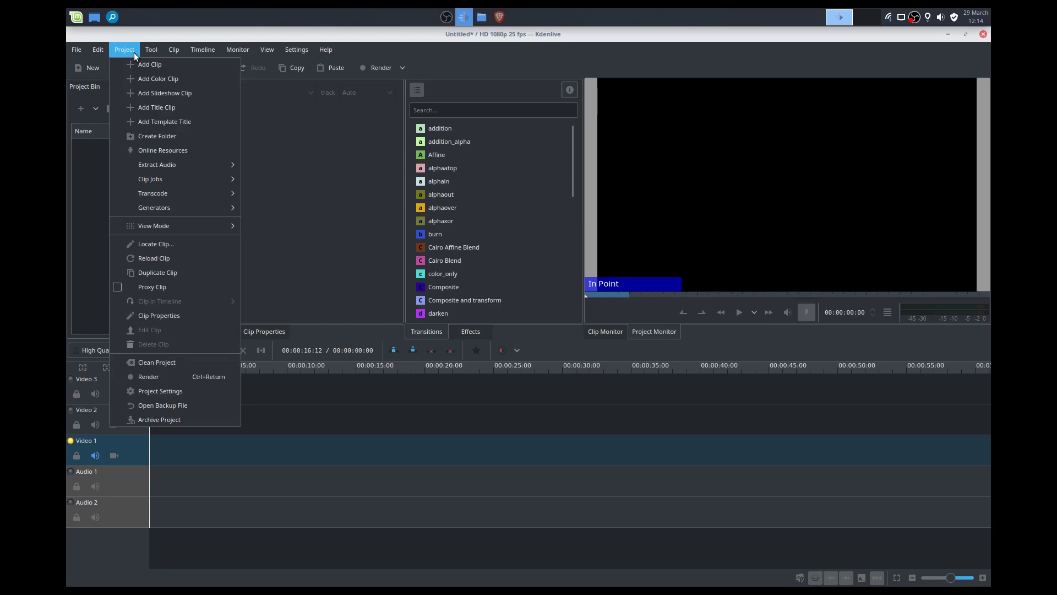
left_click(163, 389)
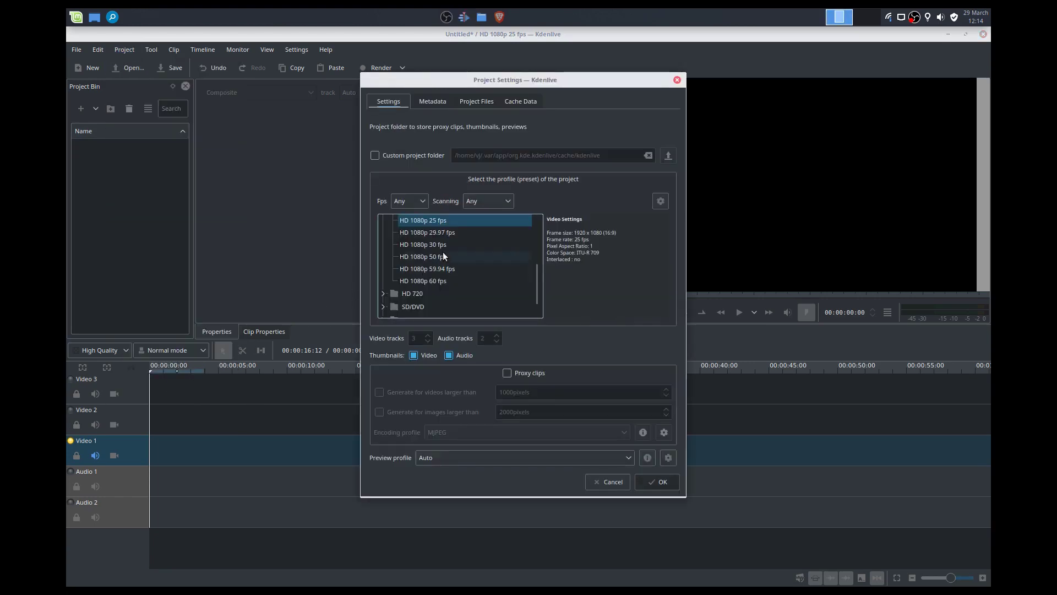
scroll(442, 253, "down", 1)
scroll(443, 254, "up", 4)
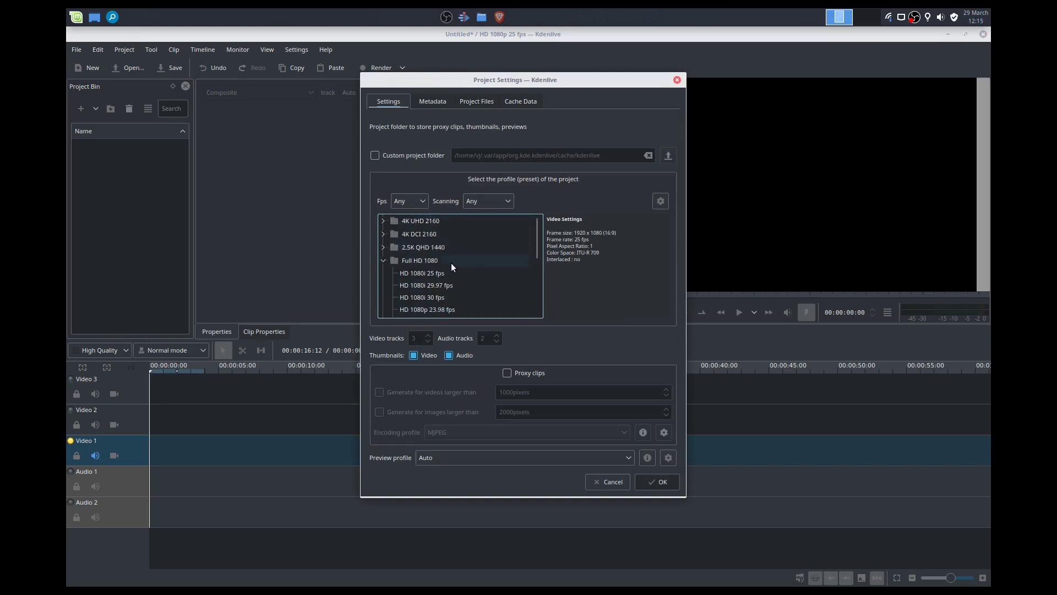
scroll(451, 263, "down", 4)
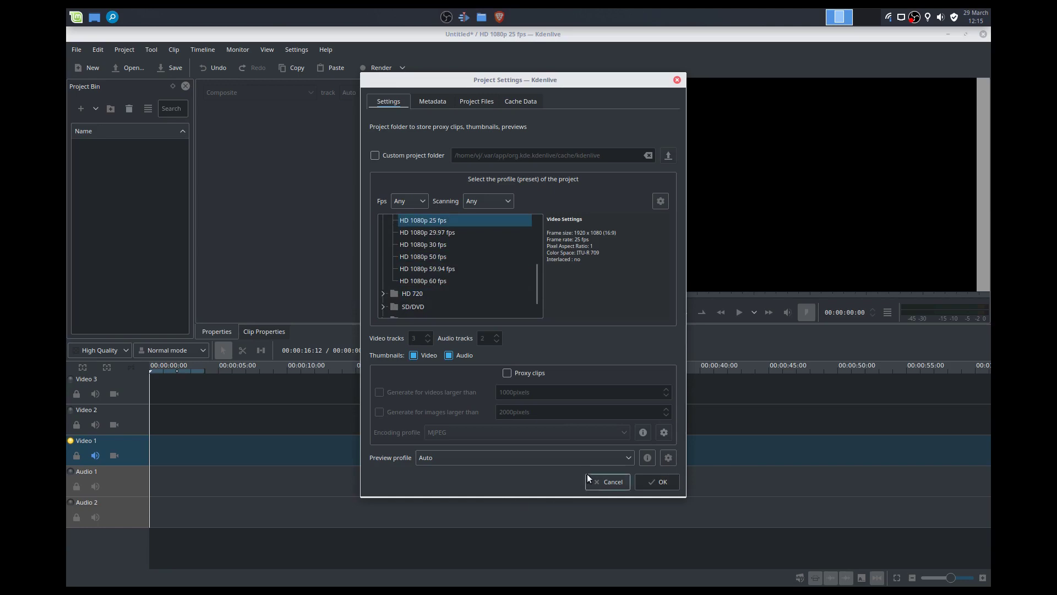
left_click(600, 485)
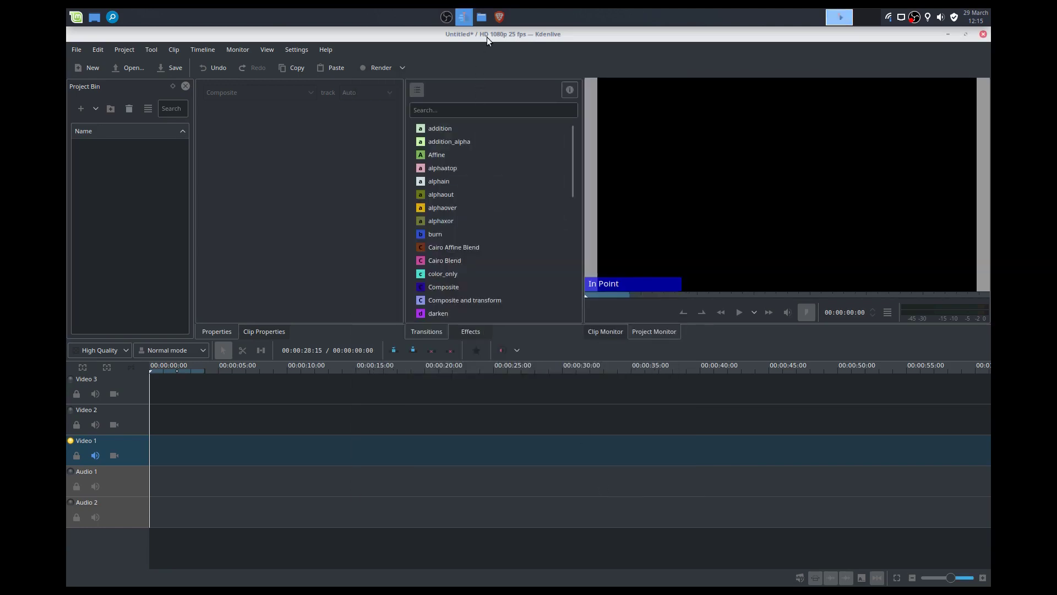
Step: Import the Blurred Seaside Sunset and Coffee Machine MP4s from the Demo folder into the Project Bin
left_click(478, 19)
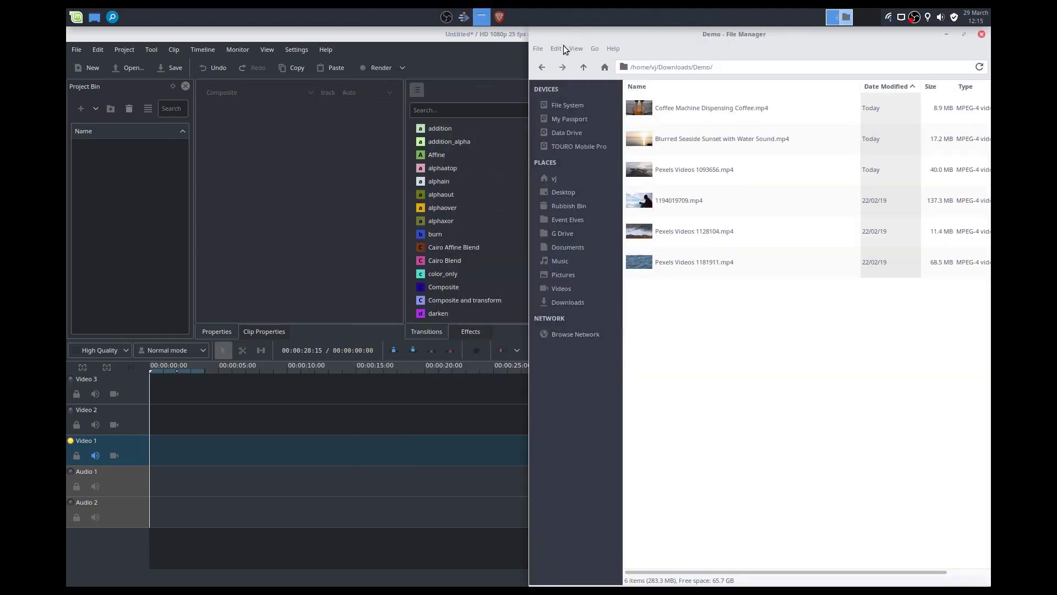
left_click_drag(702, 139, 156, 190)
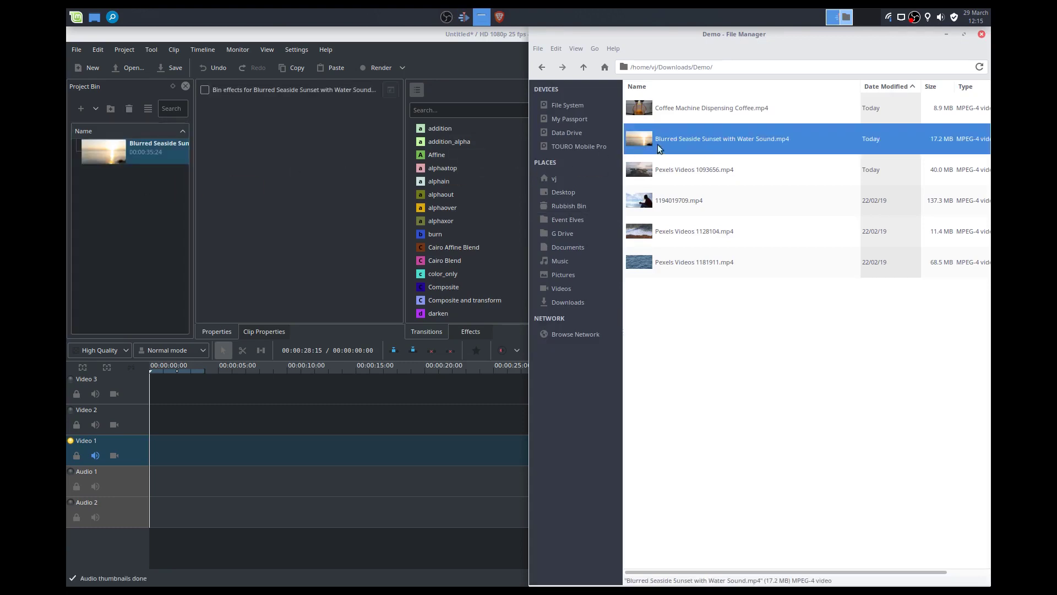
left_click(705, 111)
left_click_drag(706, 110, 127, 195)
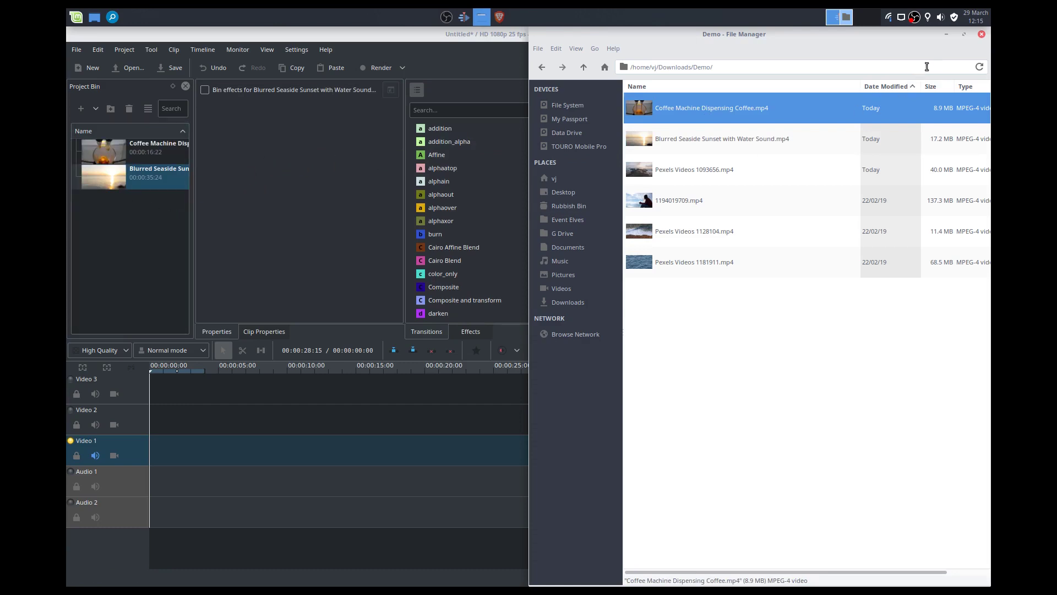
Step: Place the sunset clip on Video 1 at 00:00:00:00, leaving its audio enabled
left_click(947, 34)
left_click_drag(140, 184, 187, 450)
left_click_drag(293, 446, 255, 446)
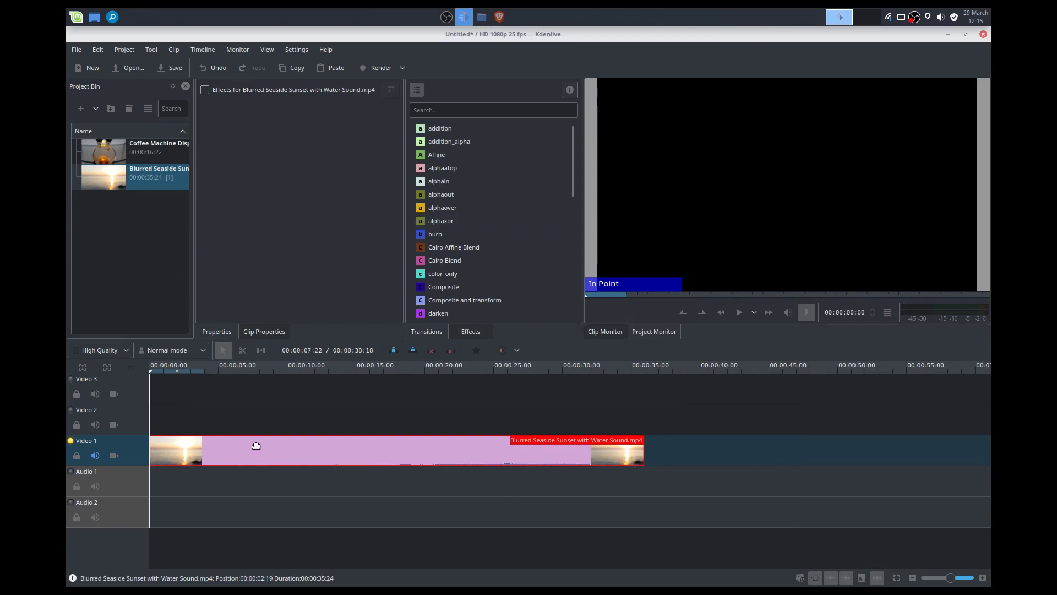
left_click(97, 459)
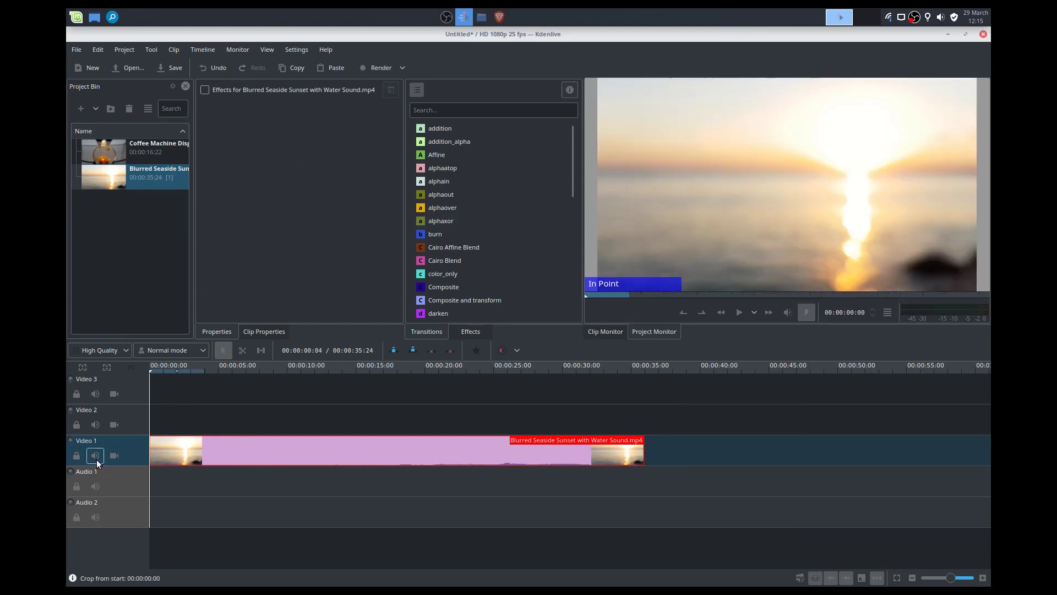
left_click(95, 455)
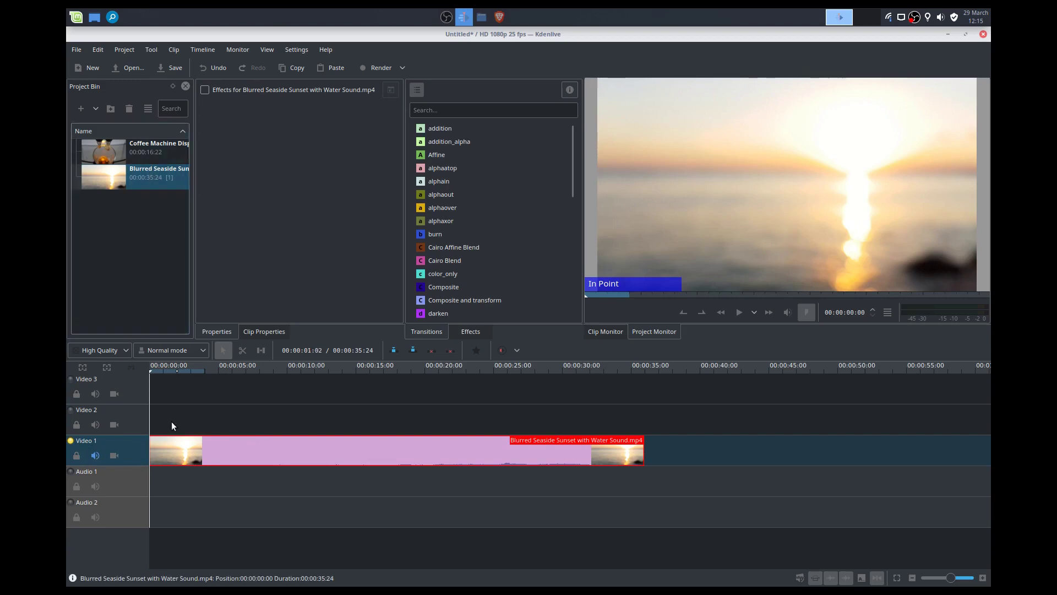
Step: Put the Coffee Machine clip on Video 2 at about 00:00:05:21 and preview its overlap with the sunset
left_click_drag(157, 154, 232, 421)
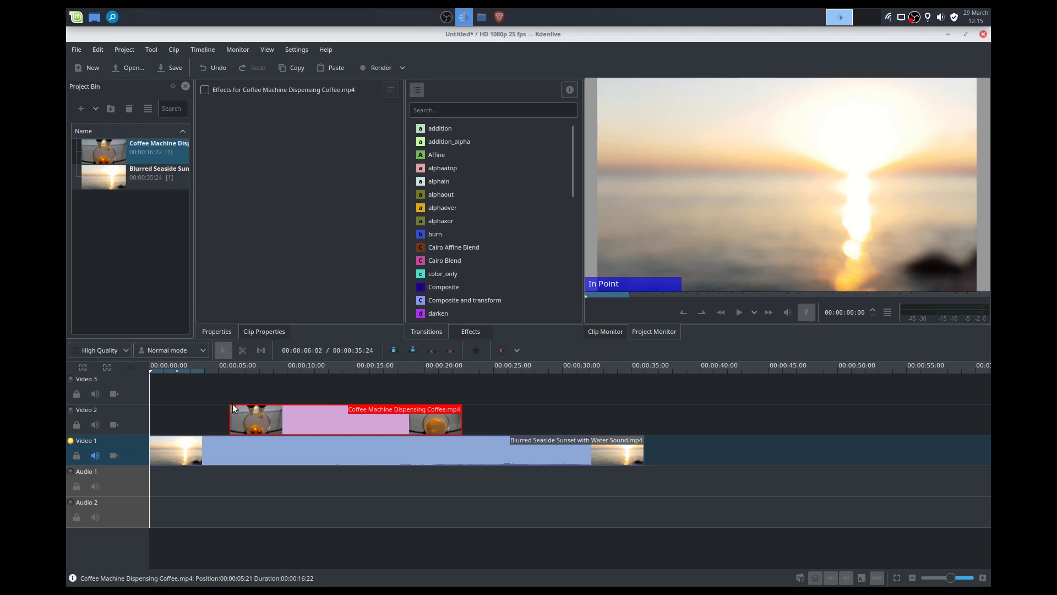
left_click(216, 392)
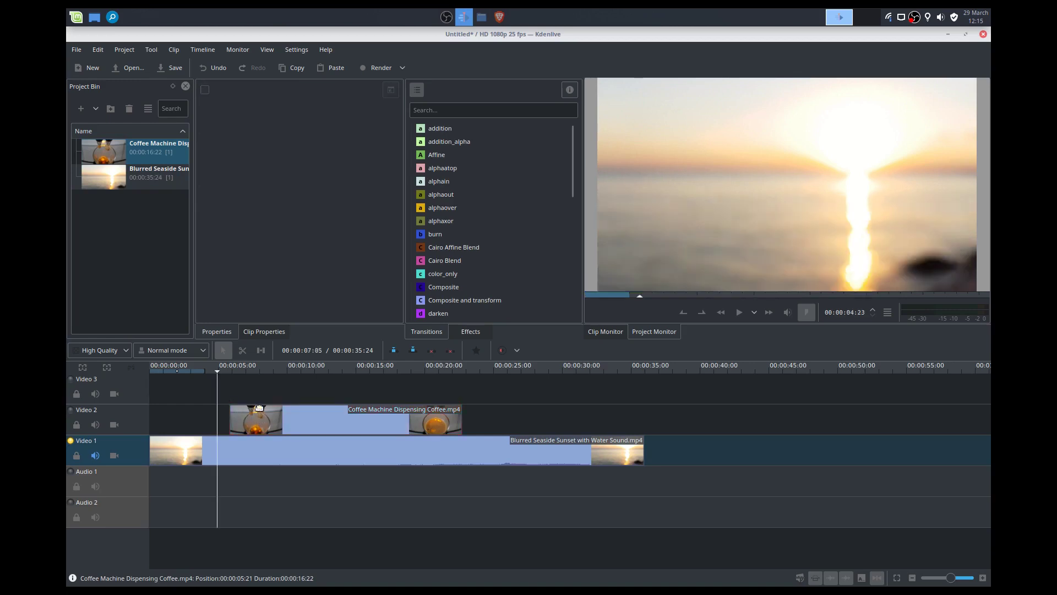
key("space")
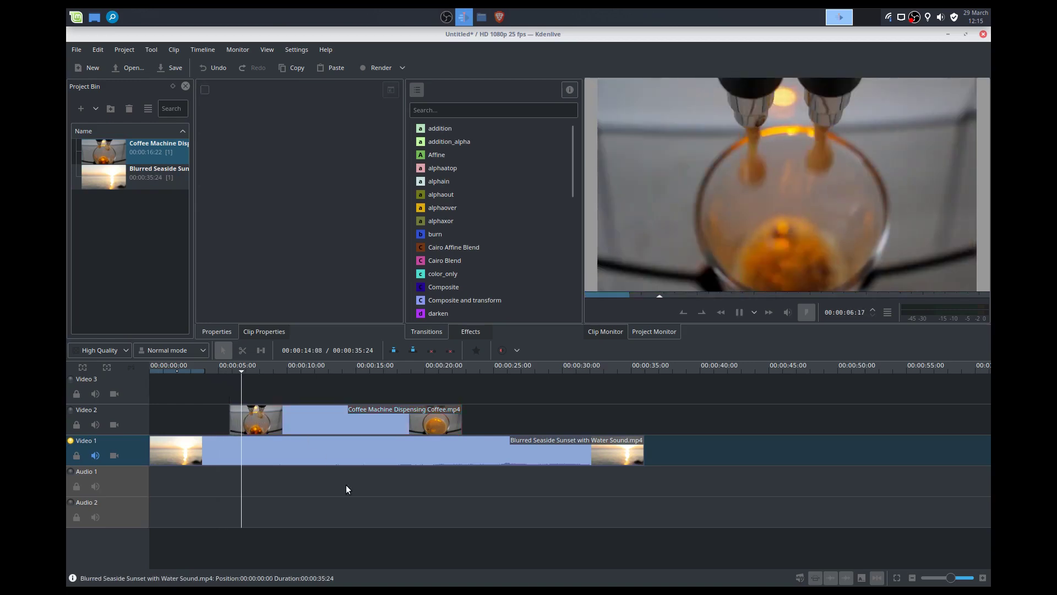
key("space")
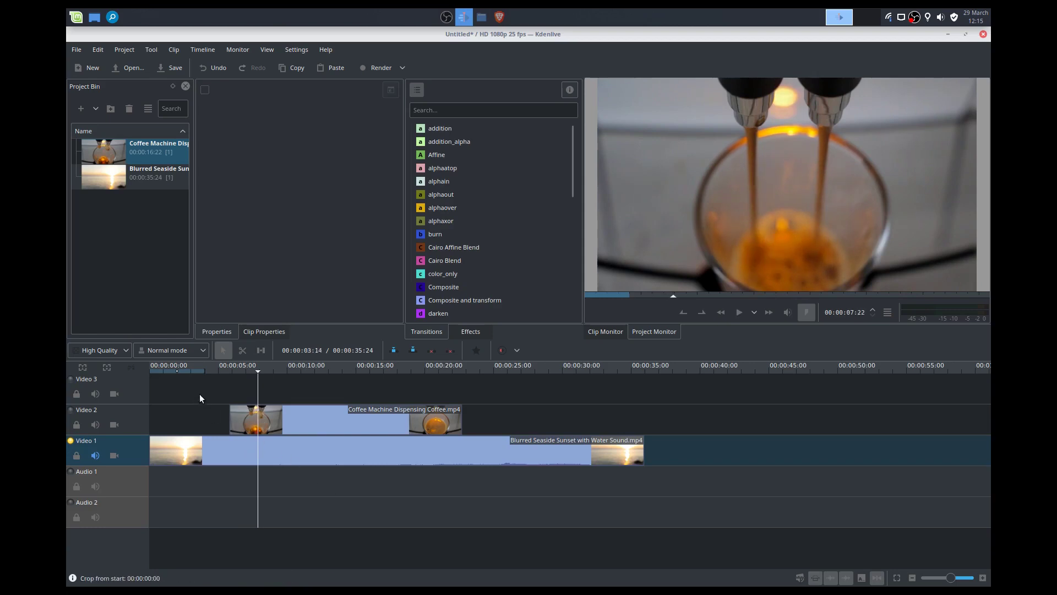
left_click(209, 391)
key("space")
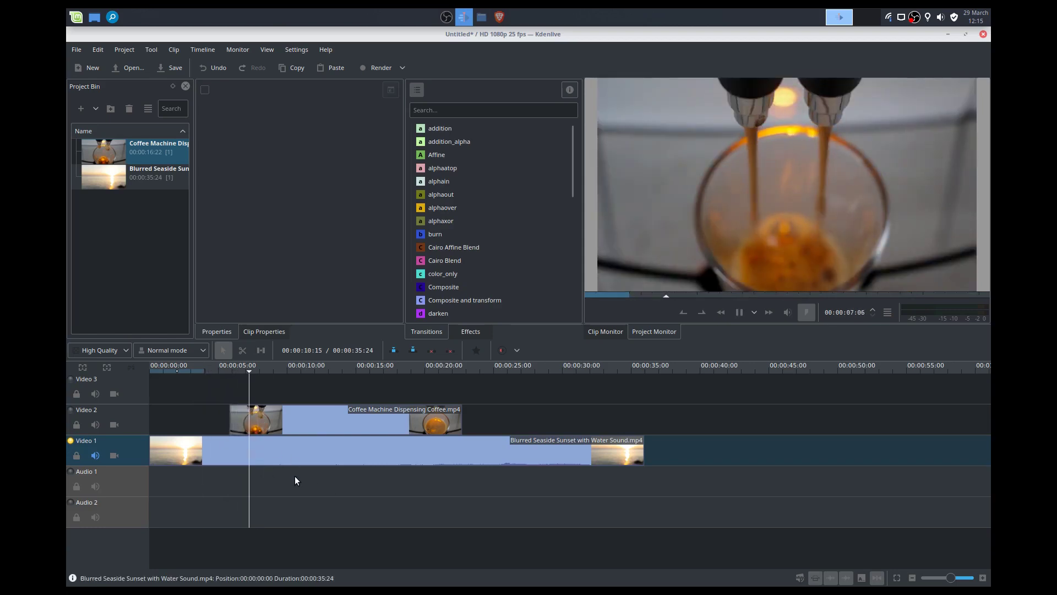
key("space")
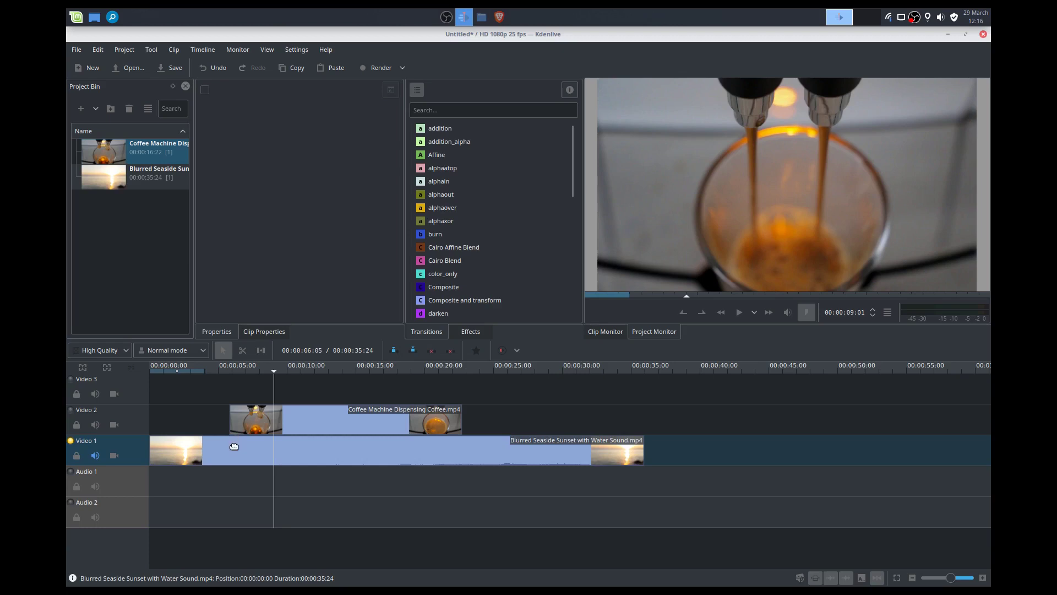
mouse_move(346, 424)
left_mouse_down()
mouse_move(550, 422)
mouse_move(518, 392)
mouse_move(530, 393)
mouse_move(515, 411)
mouse_move(347, 424)
left_mouse_up()
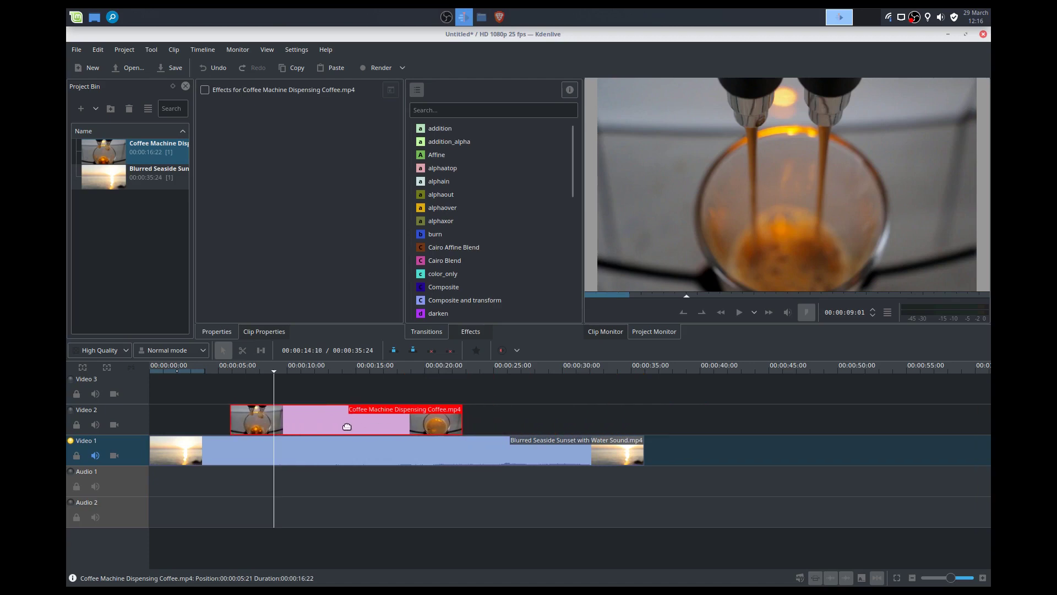
Step: Add a Dissolve at the coffee clip's start and play back its blend into the sunset clip
left_click(234, 436)
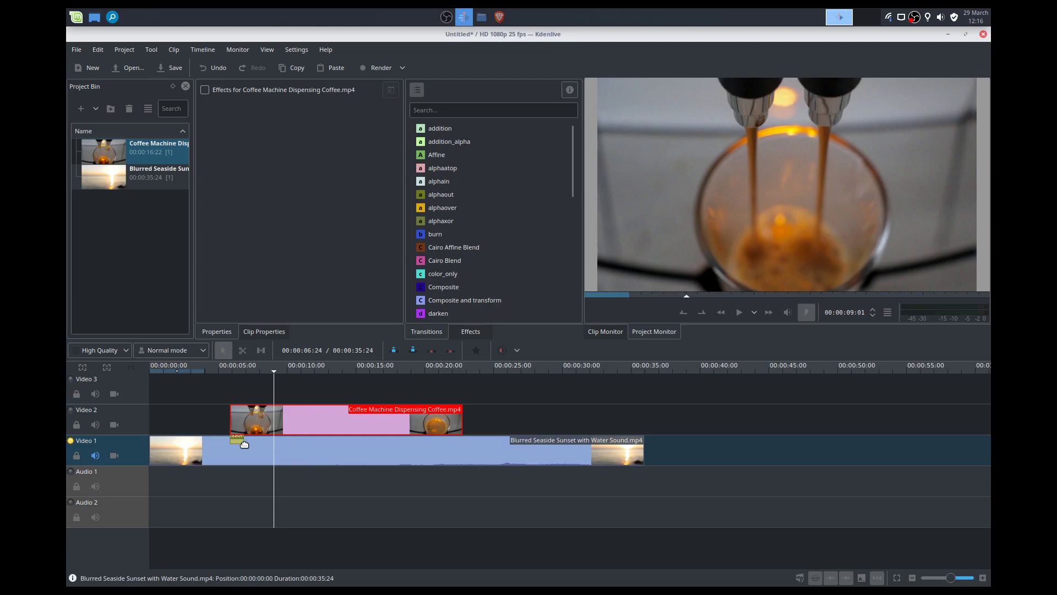
scroll(246, 443, "up", 3)
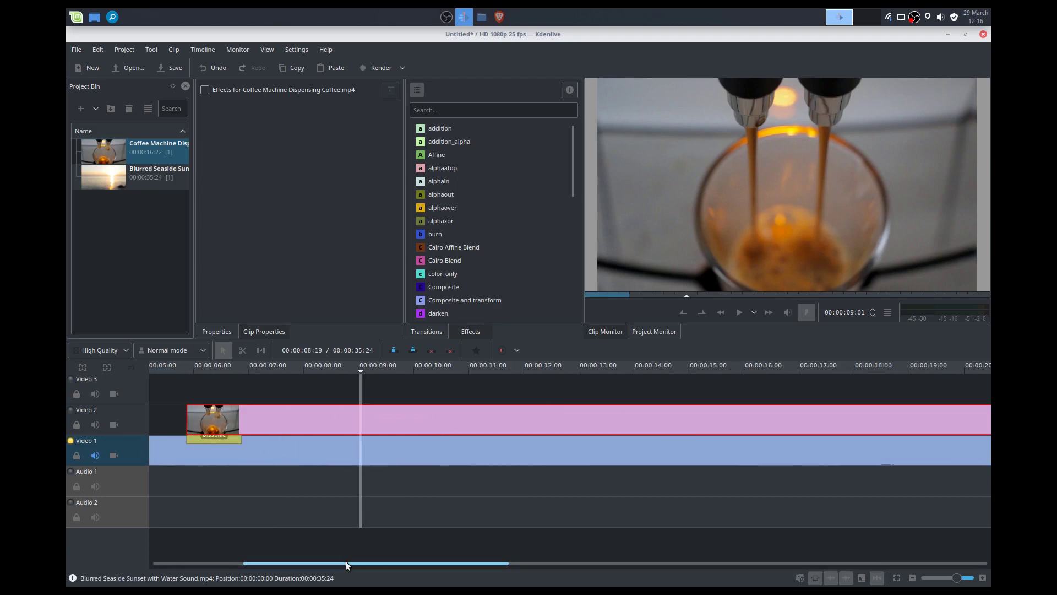
left_click_drag(346, 560, 288, 556)
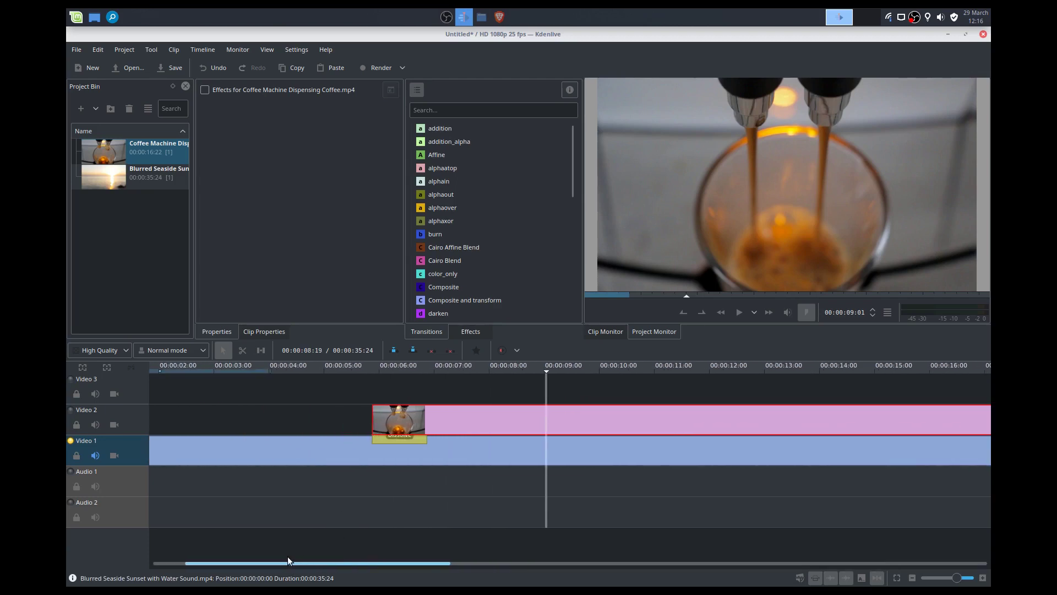
left_click(383, 438)
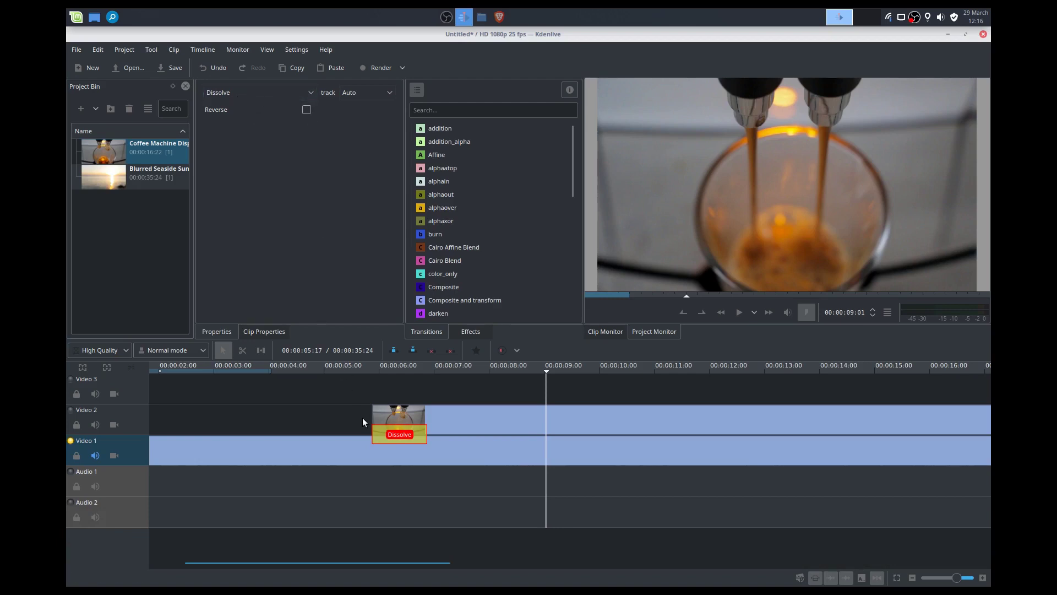
left_click(309, 394)
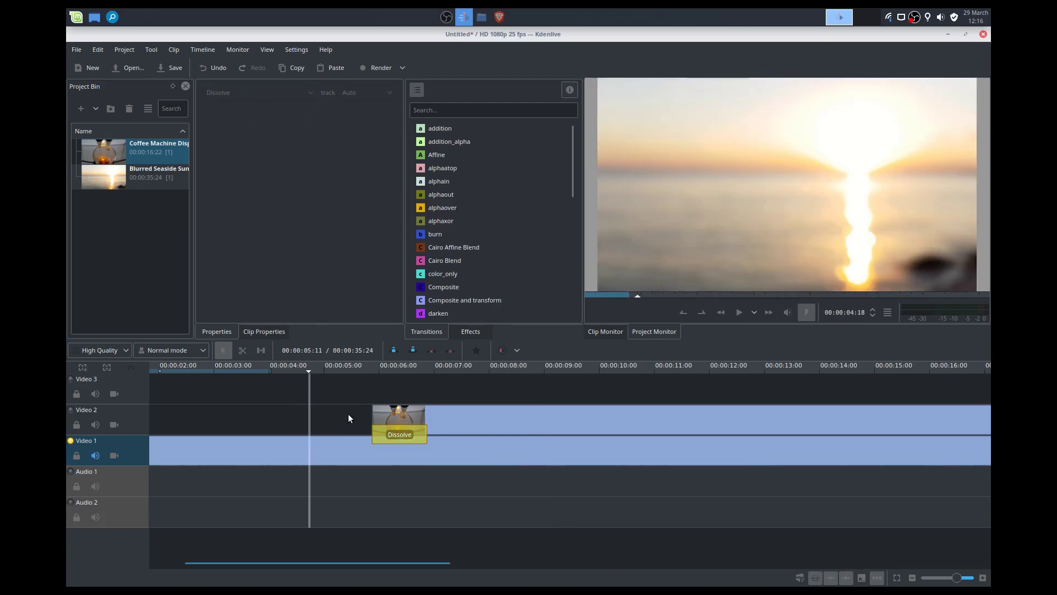
key("space")
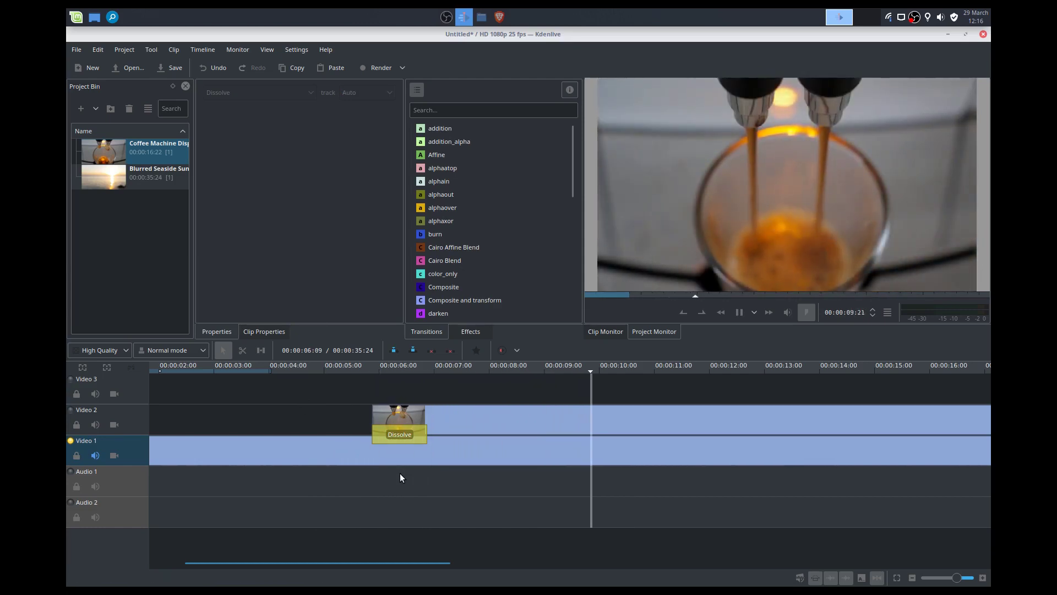
key("space")
scroll(463, 423, "down", 1)
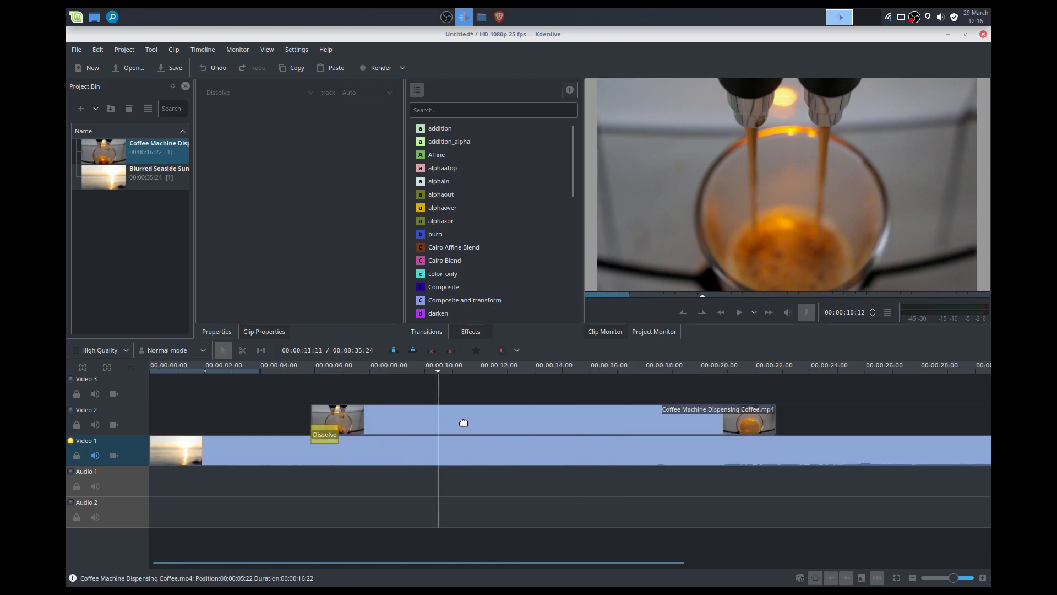
left_click(326, 436)
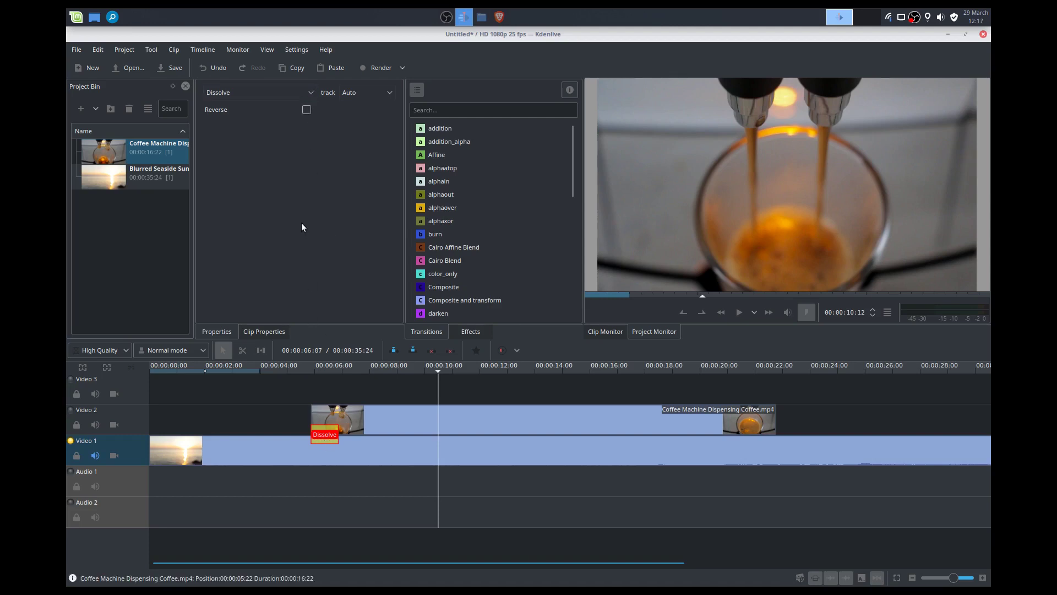
Step: Switch the transition type to Wipe (linear_x.pgm, softness 0) and play it back
left_click(306, 94)
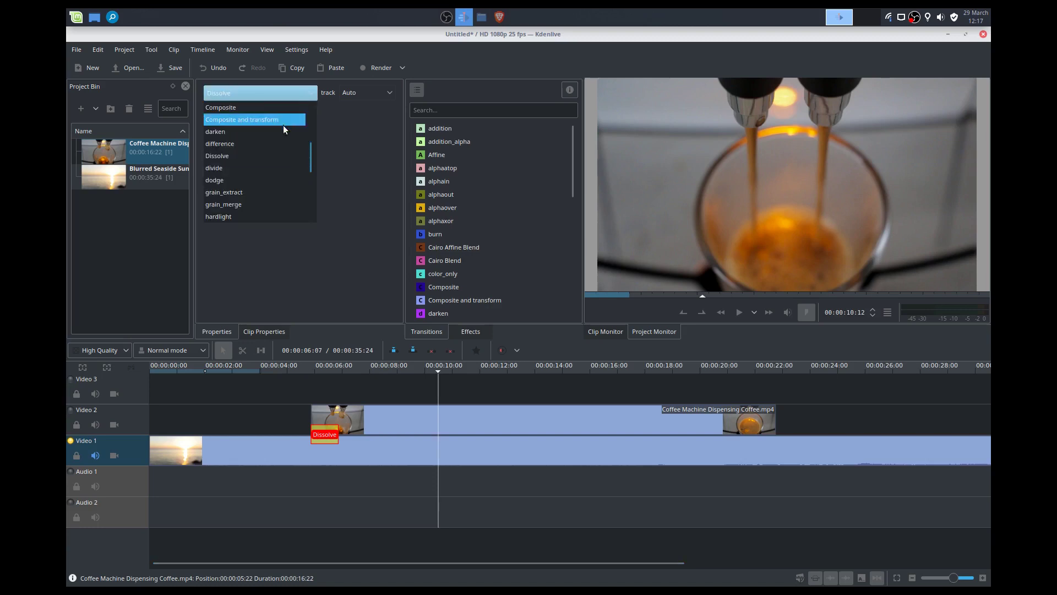
scroll(280, 160, "down", 6)
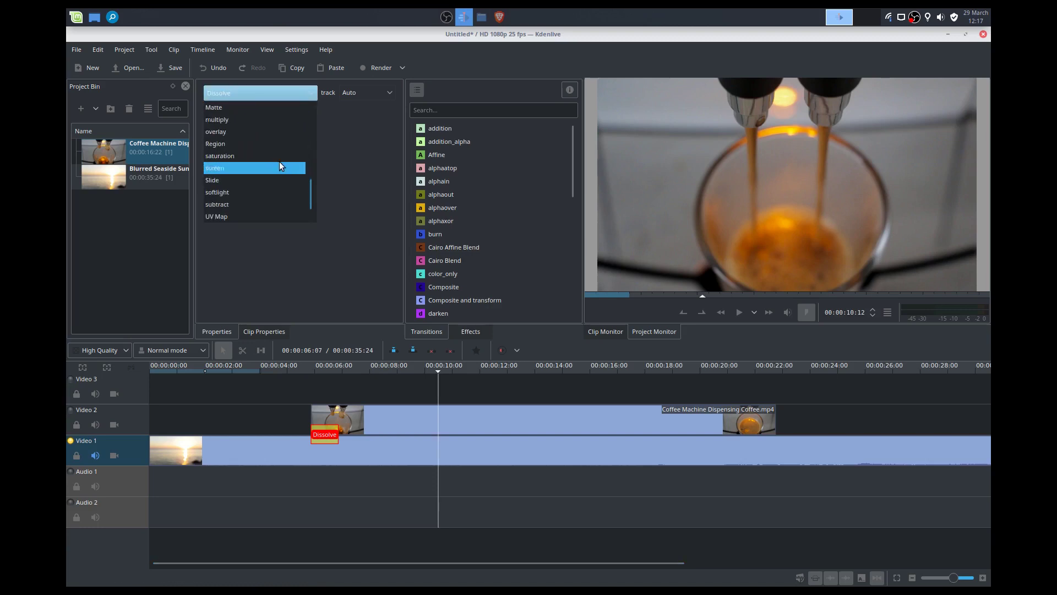
left_click(221, 218)
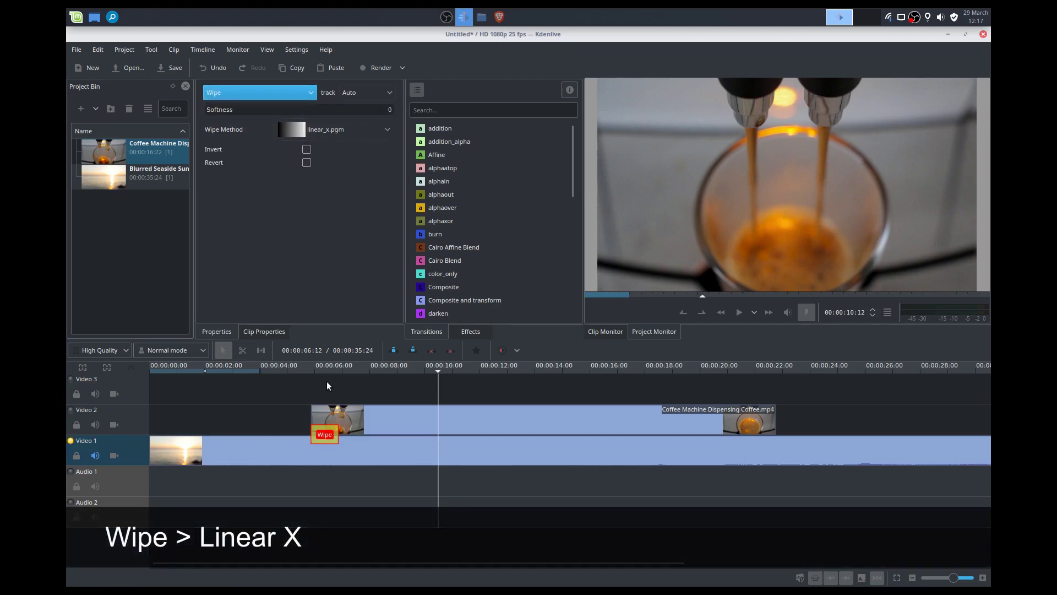
left_click(302, 391)
key("space")
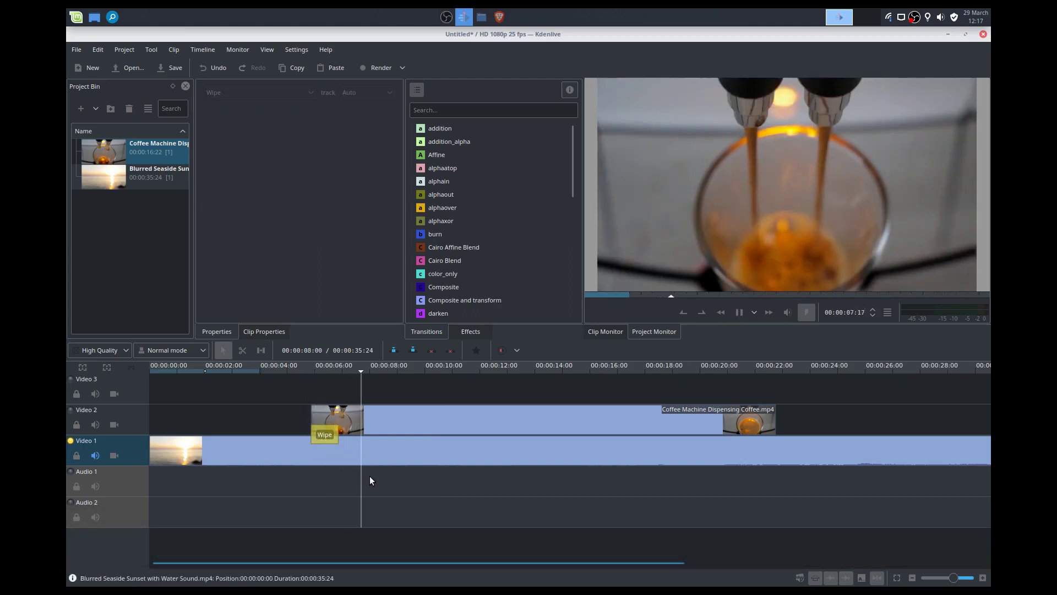
left_click(324, 435)
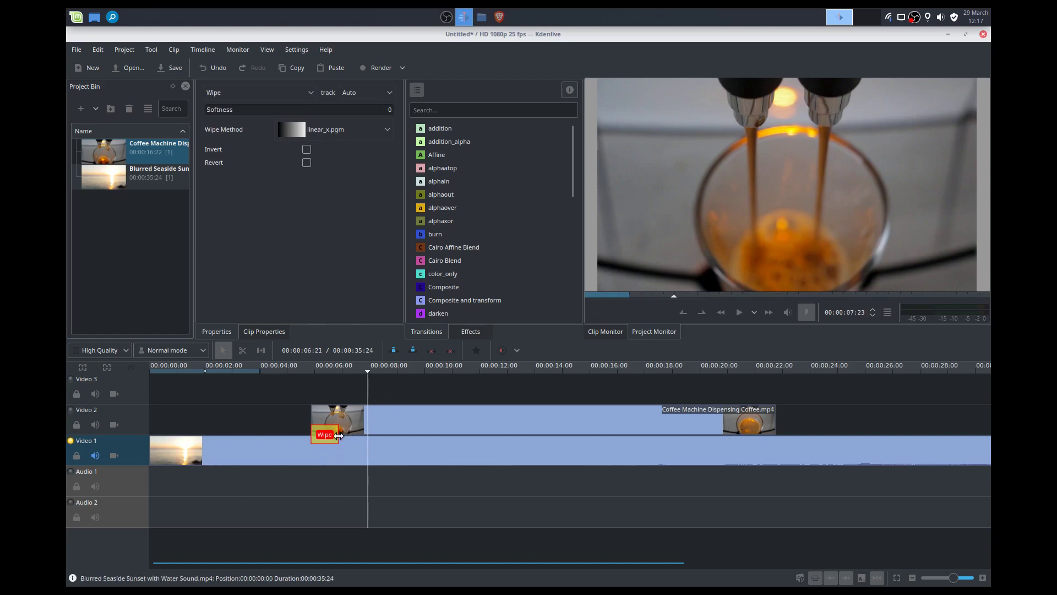
Step: Lengthen the Wipe transition to the right and preview the longer wipe
left_click_drag(339, 436, 384, 435)
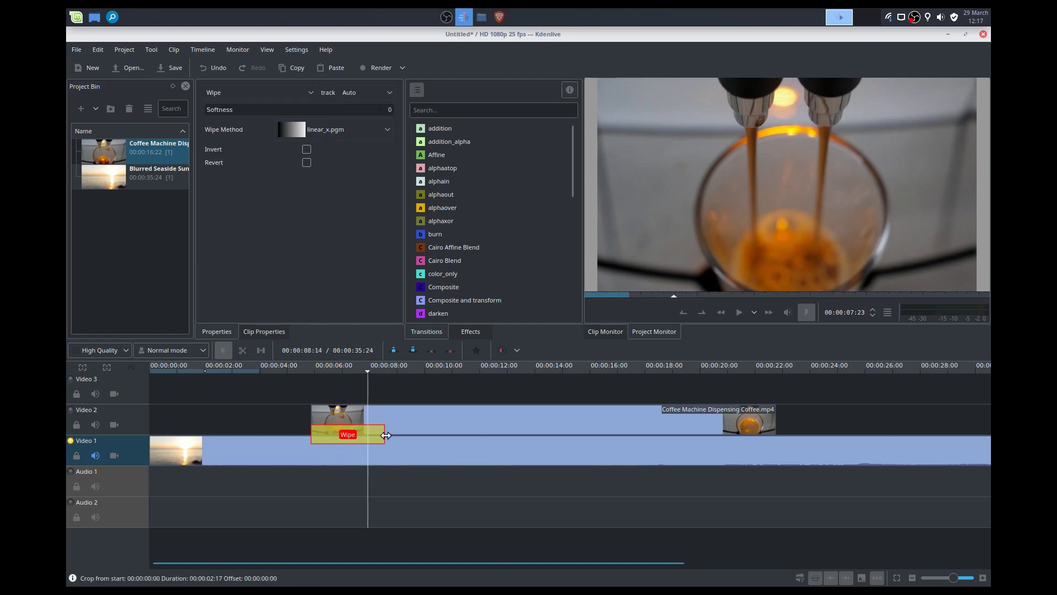
left_click(306, 397)
key("space")
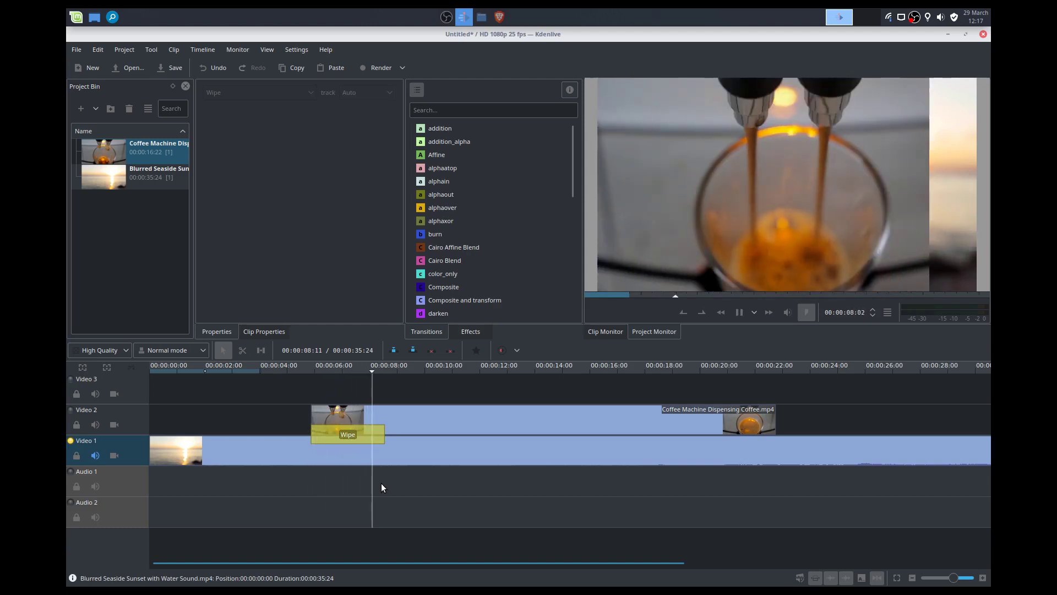
key("space")
Step: Turn on the Wipe's Invert option and replay the inverted wipe
left_click(363, 433)
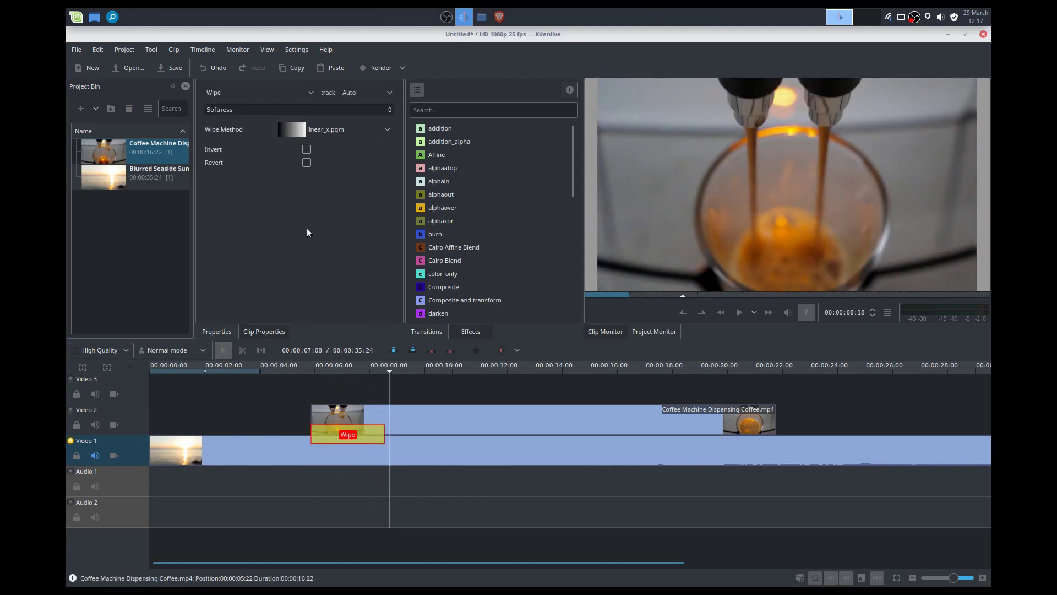
left_click(307, 149)
left_click(308, 385)
key("space")
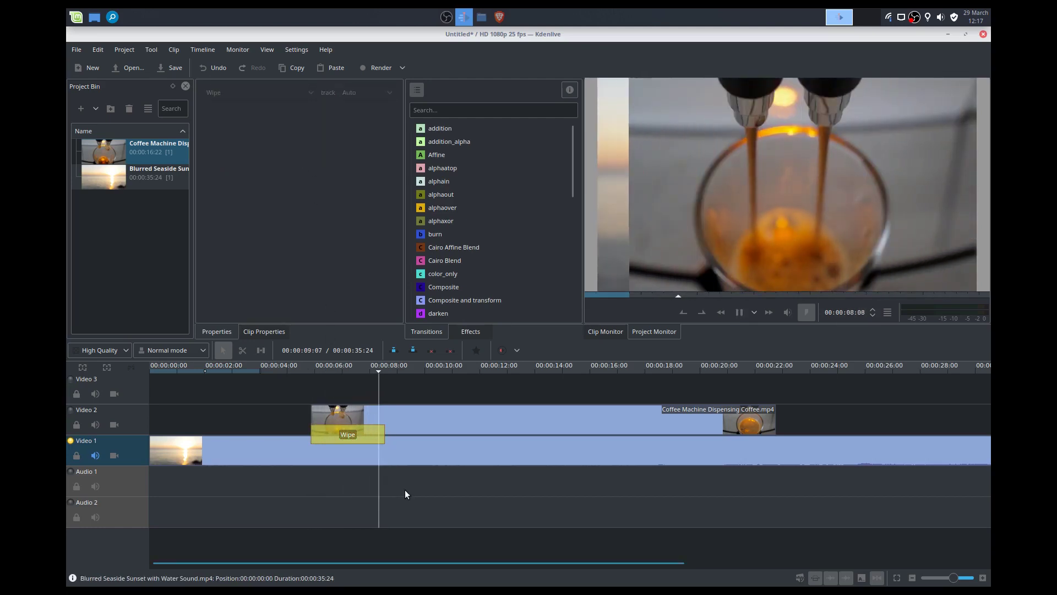
key("space")
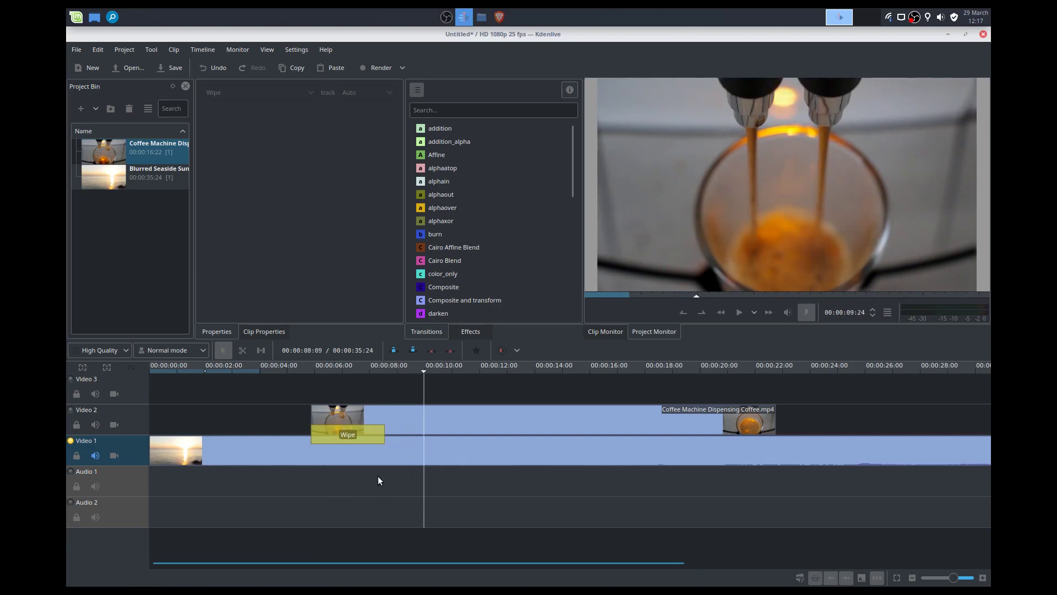
left_click(361, 437)
left_click(379, 130)
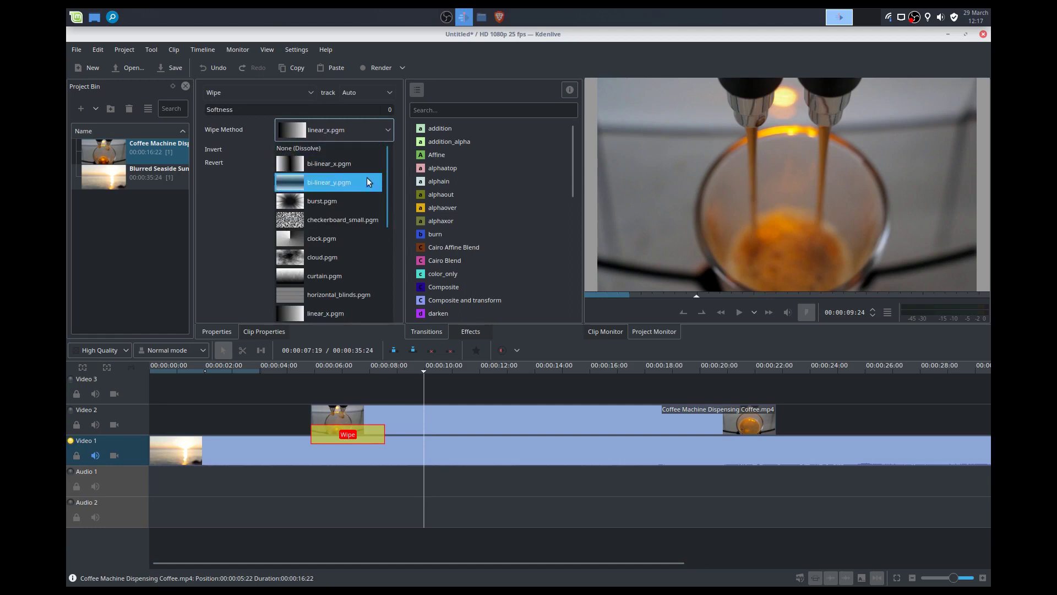
Step: Switch the wipe method to burst.pgm and preview it twice
left_click(359, 200)
left_click(305, 389)
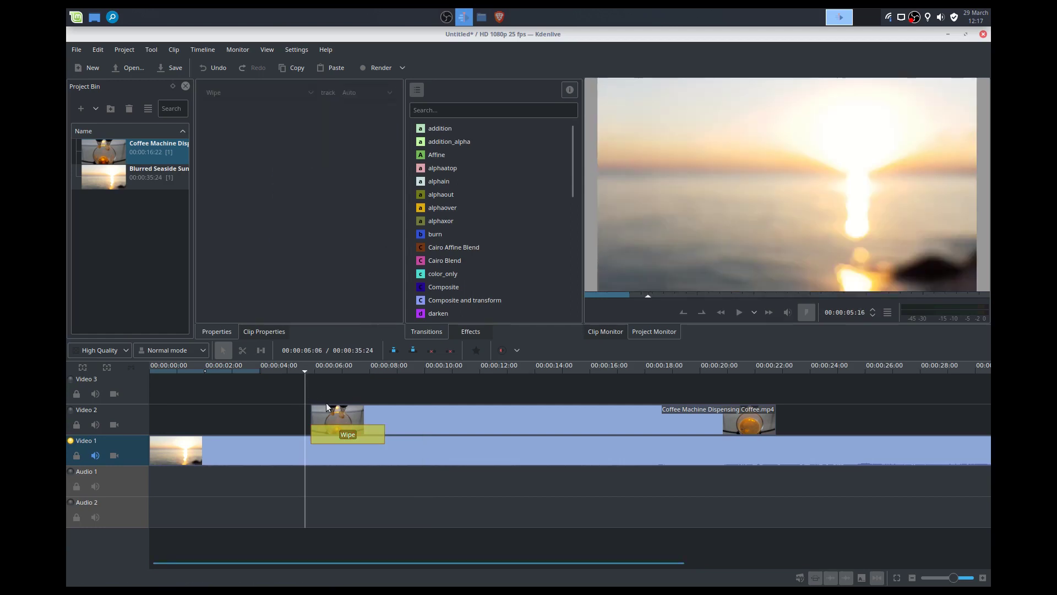
key("space")
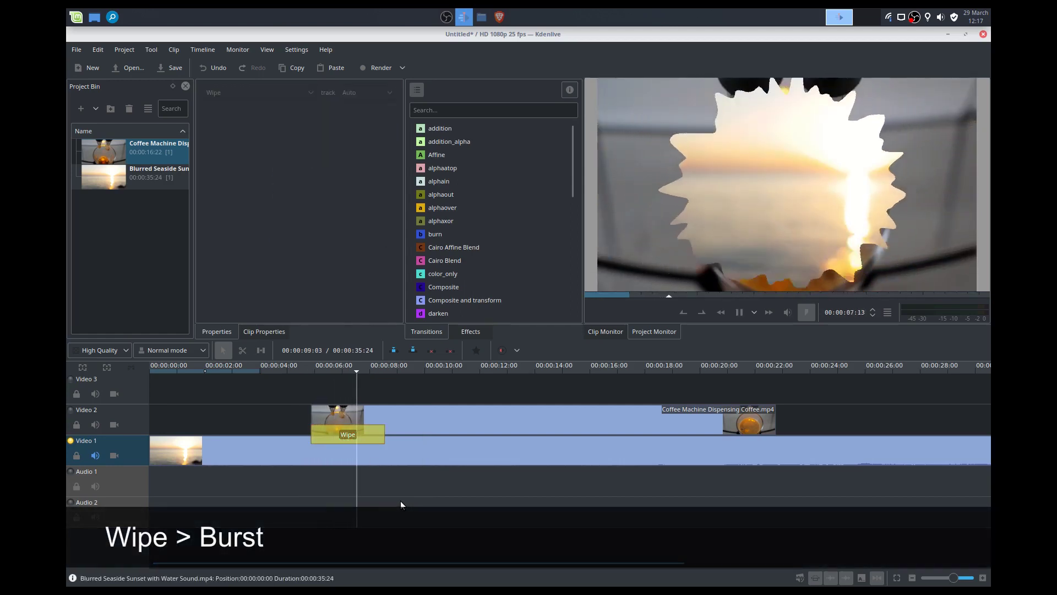
key("space")
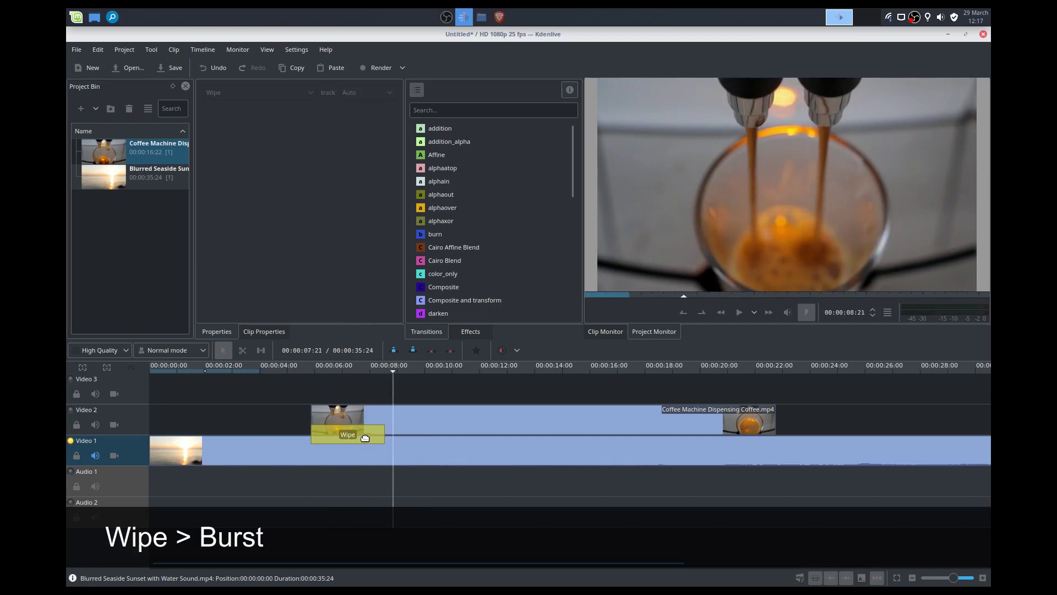
left_click(364, 437)
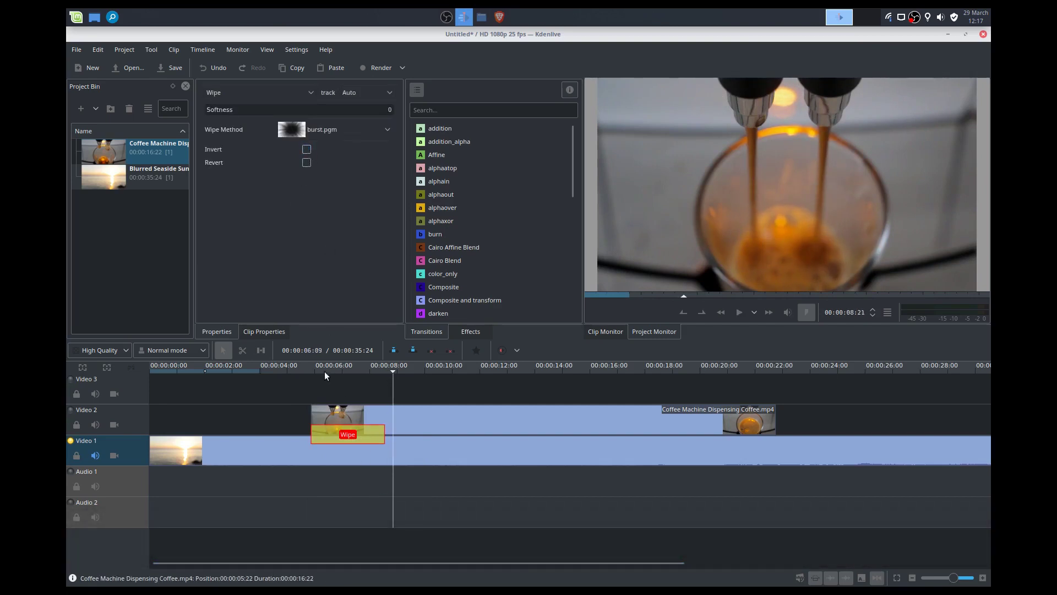
left_click(303, 395)
key("space")
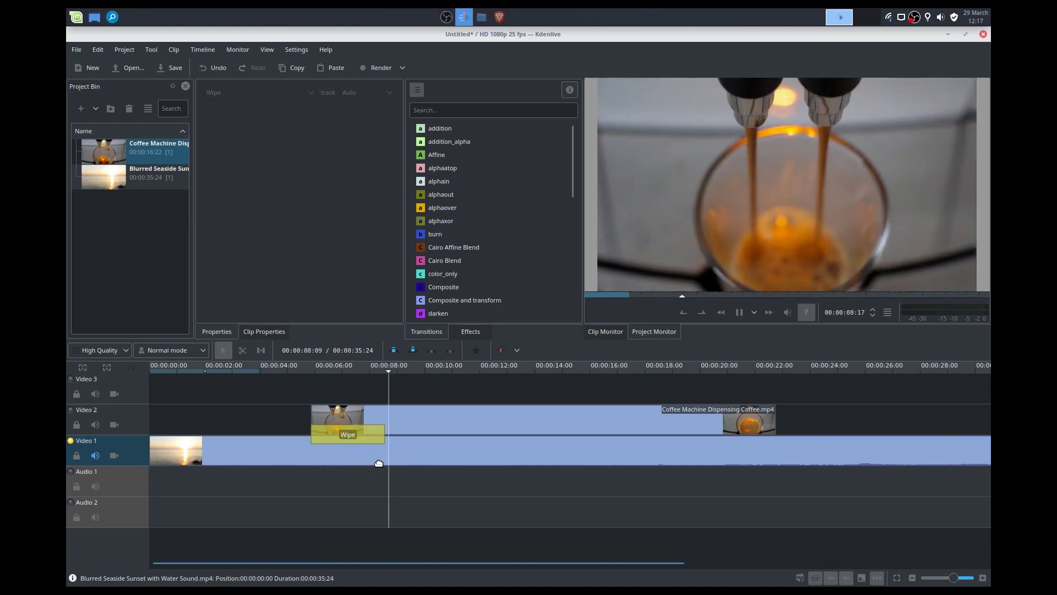
key("space")
Step: Change the wipe method to cloud.pgm and play it back
left_click(368, 436)
left_click(365, 132)
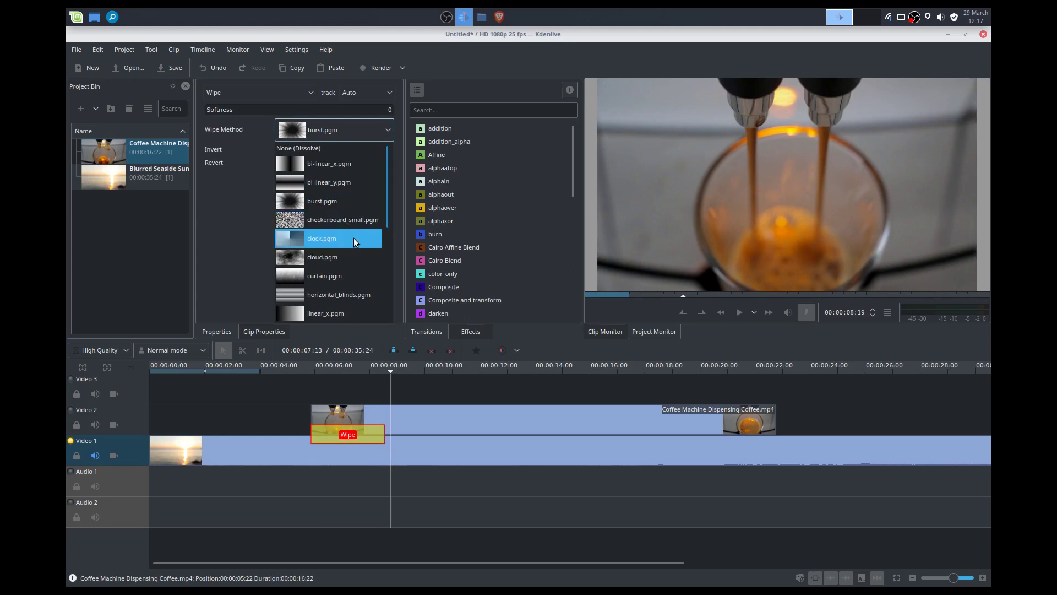
left_click(348, 256)
left_click(305, 388)
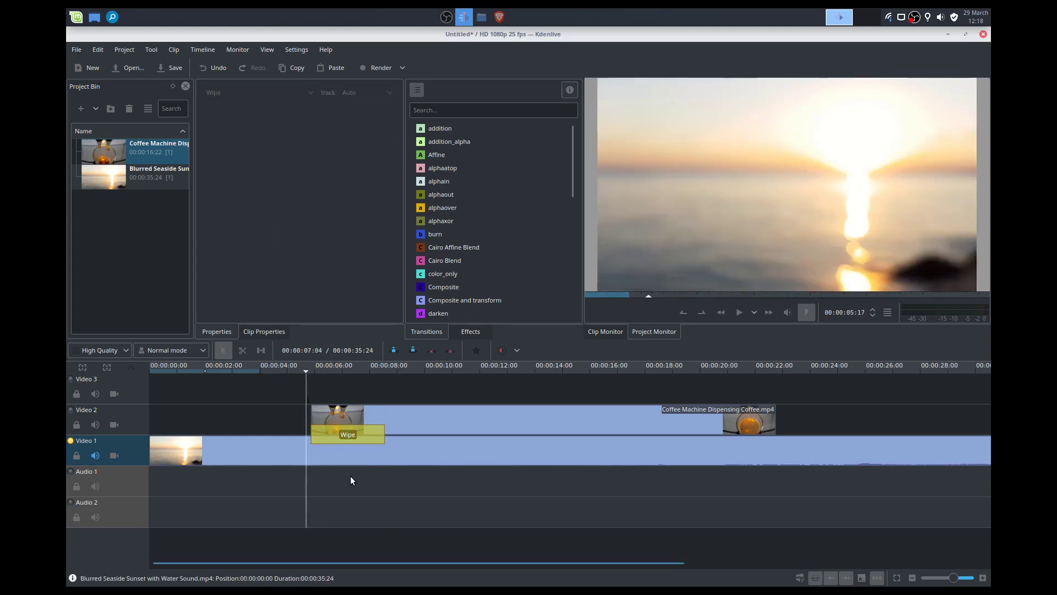
key("space")
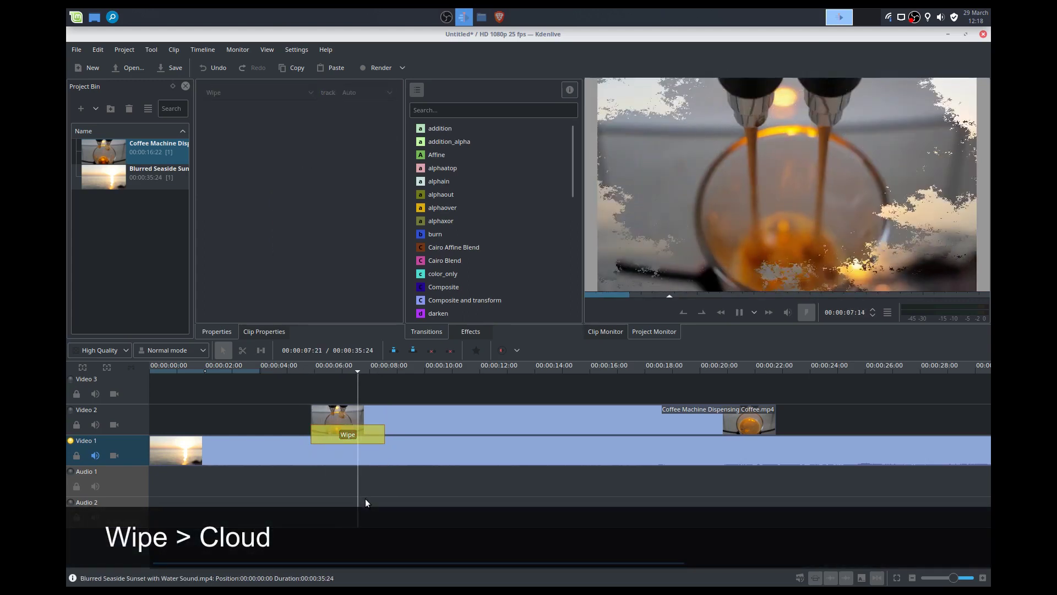
key("space")
Step: Change the wipe method to spiral2.pgm and play it back
left_click(351, 428)
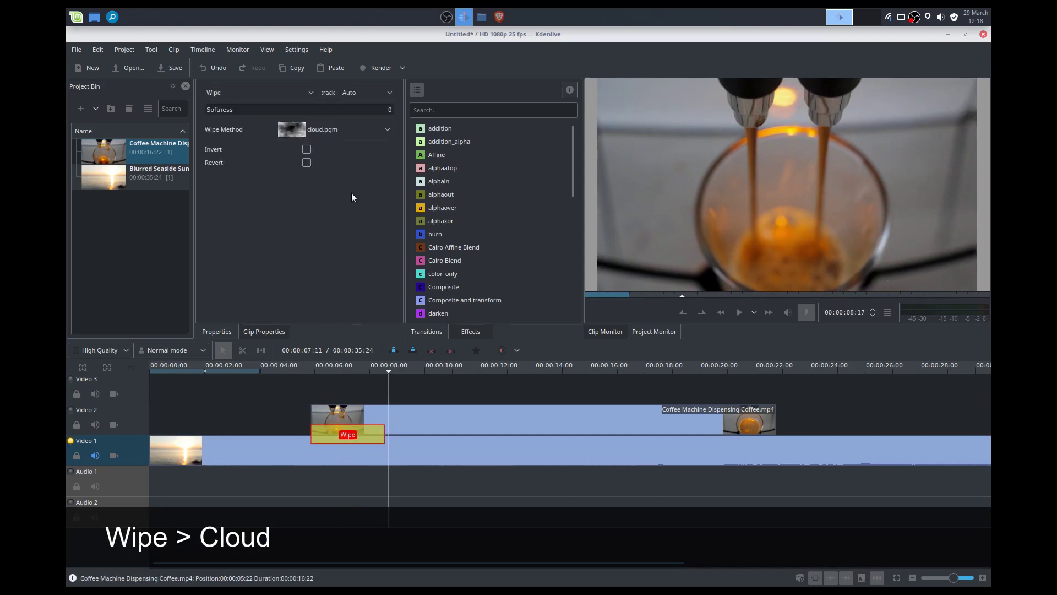
left_click(362, 126)
scroll(358, 209, "down", 2)
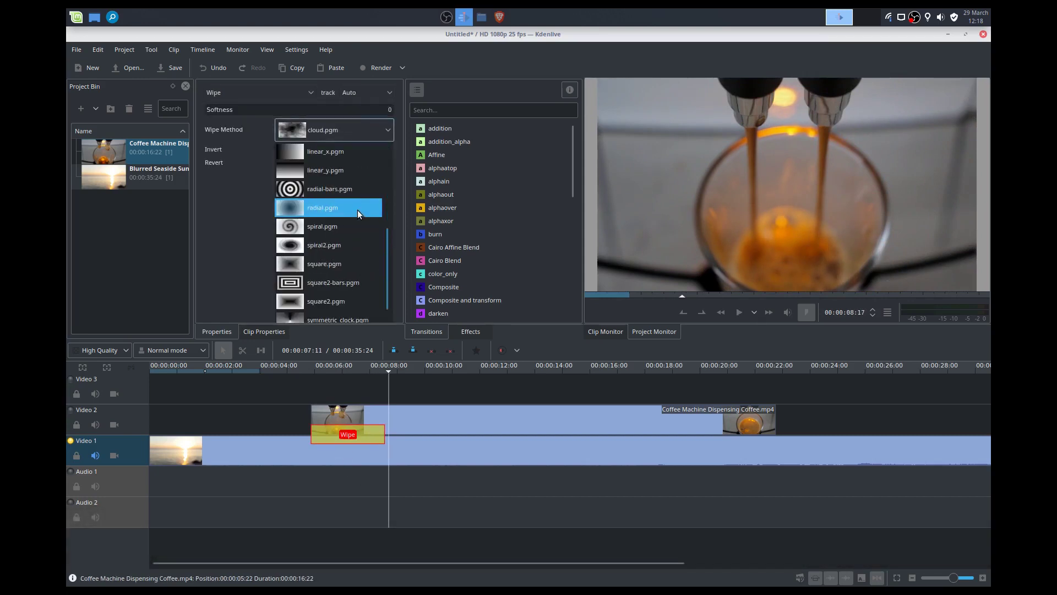
left_click(354, 229)
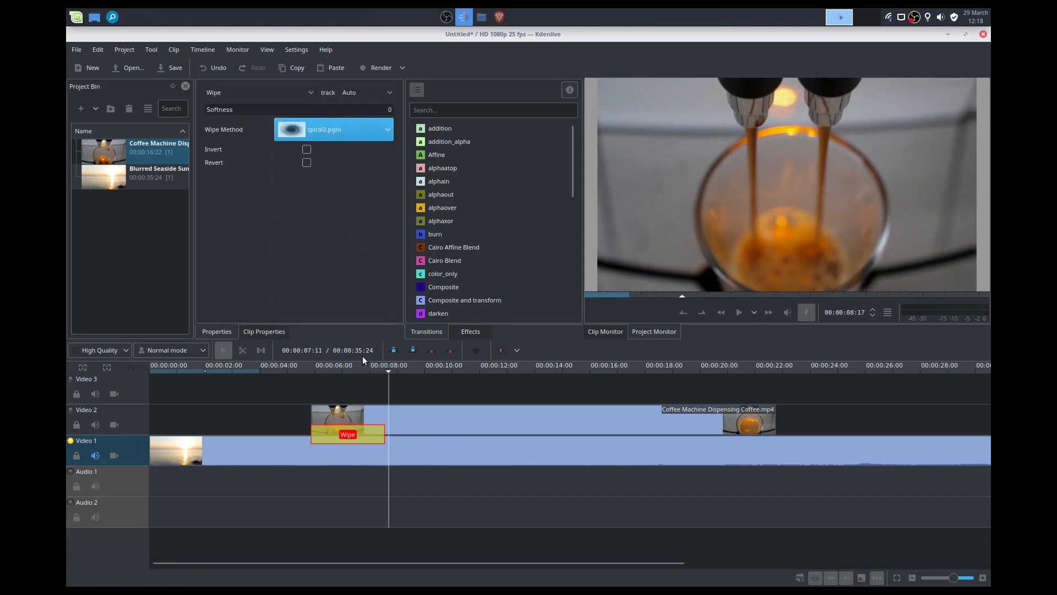
left_click(318, 397)
key("space")
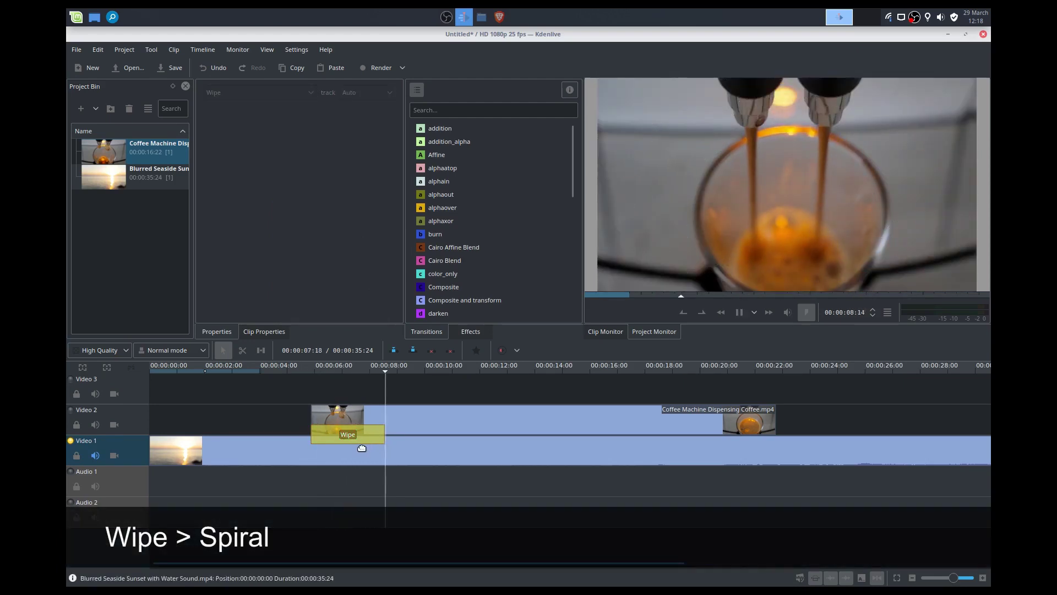
key("space")
Step: Pick another entry from the wipe pattern list and preview the transition once more
left_click(365, 434)
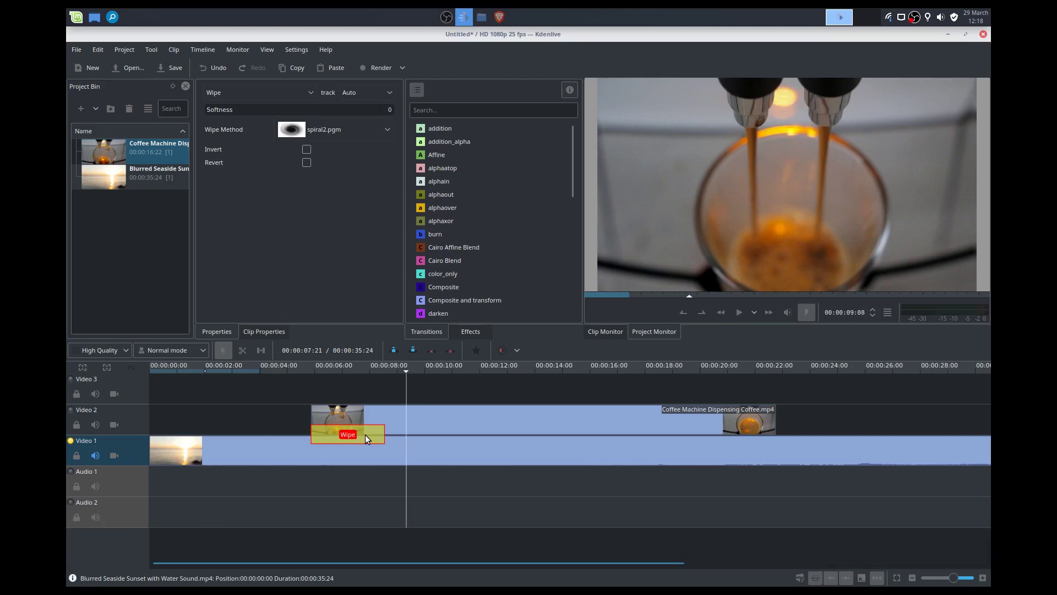
left_click(380, 126)
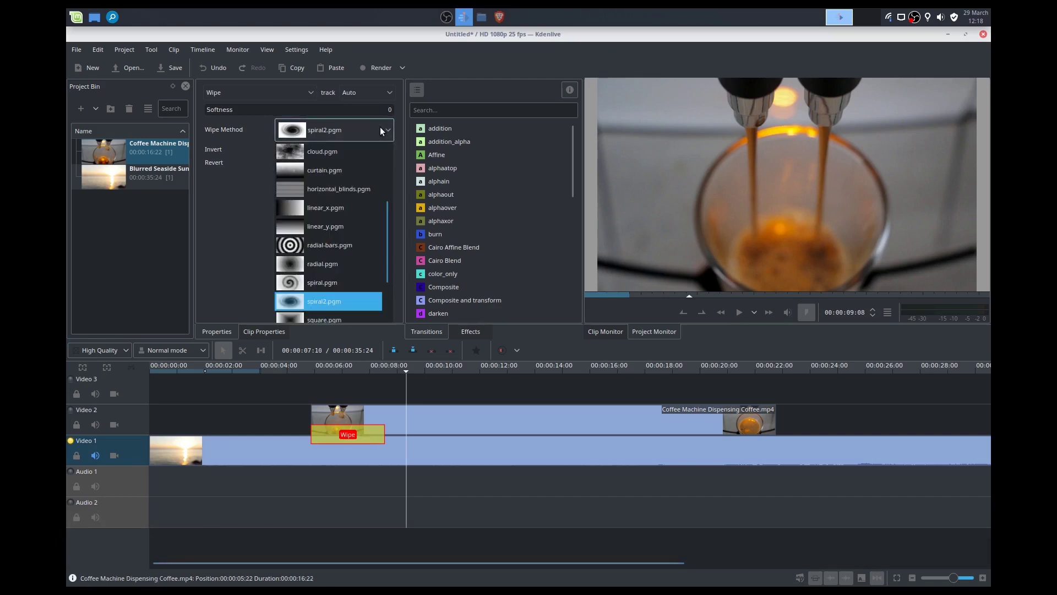
scroll(377, 173, "up", 2)
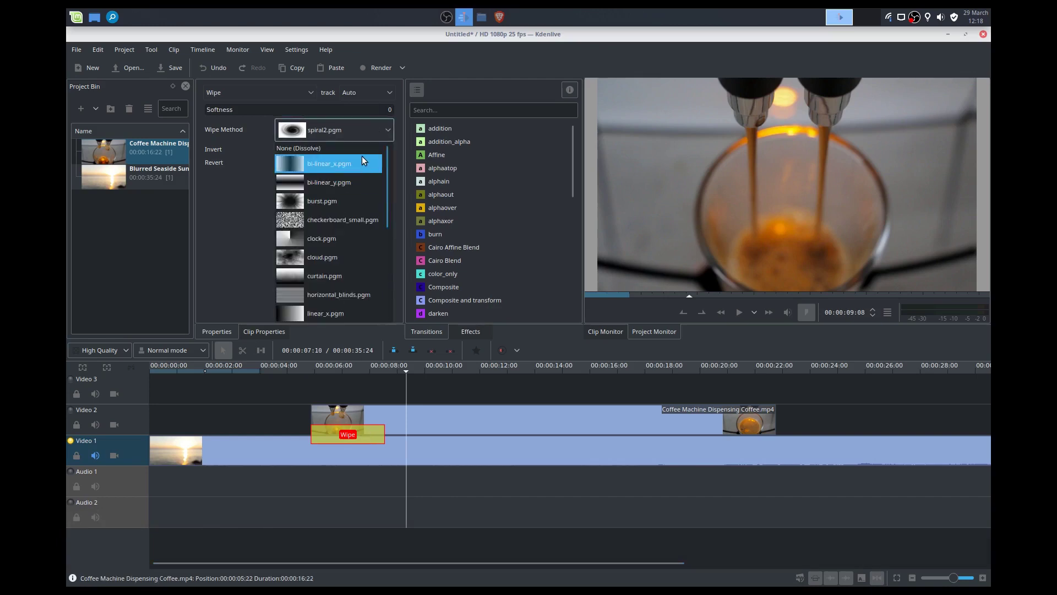
left_click(362, 149)
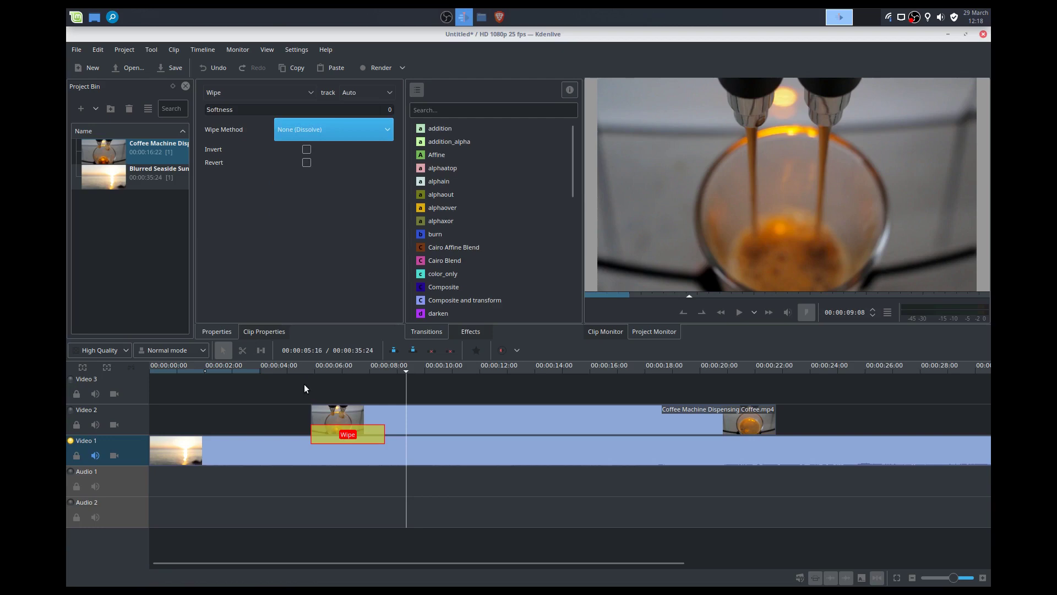
left_click(304, 384)
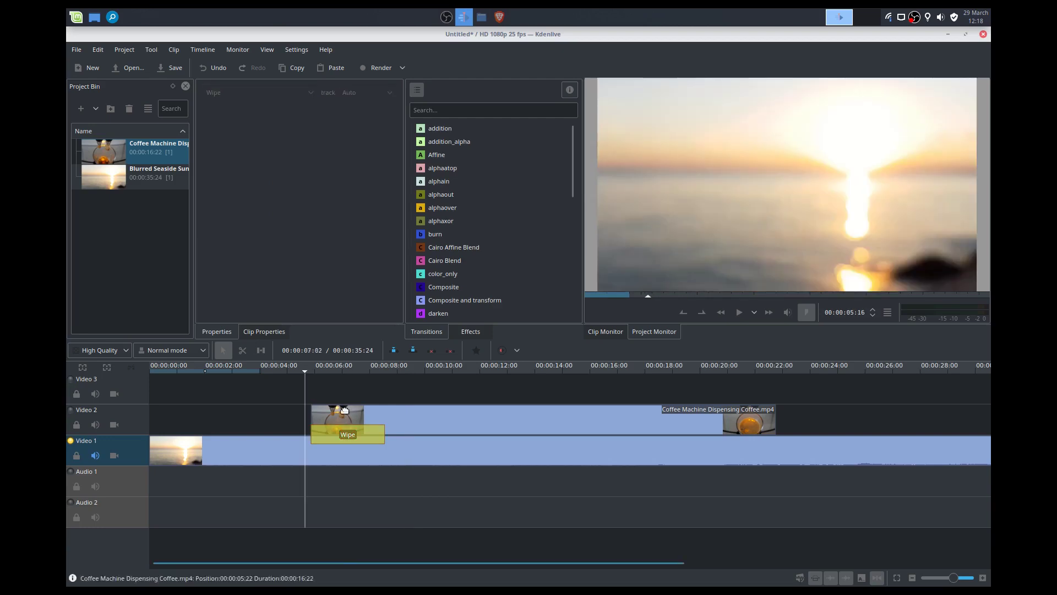
key("space")
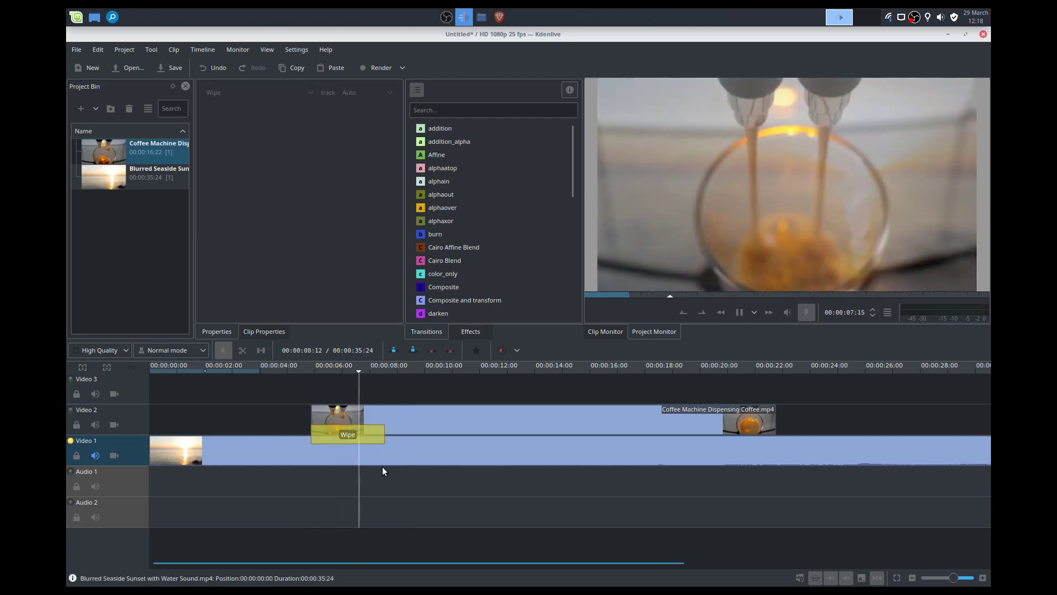
key("space")
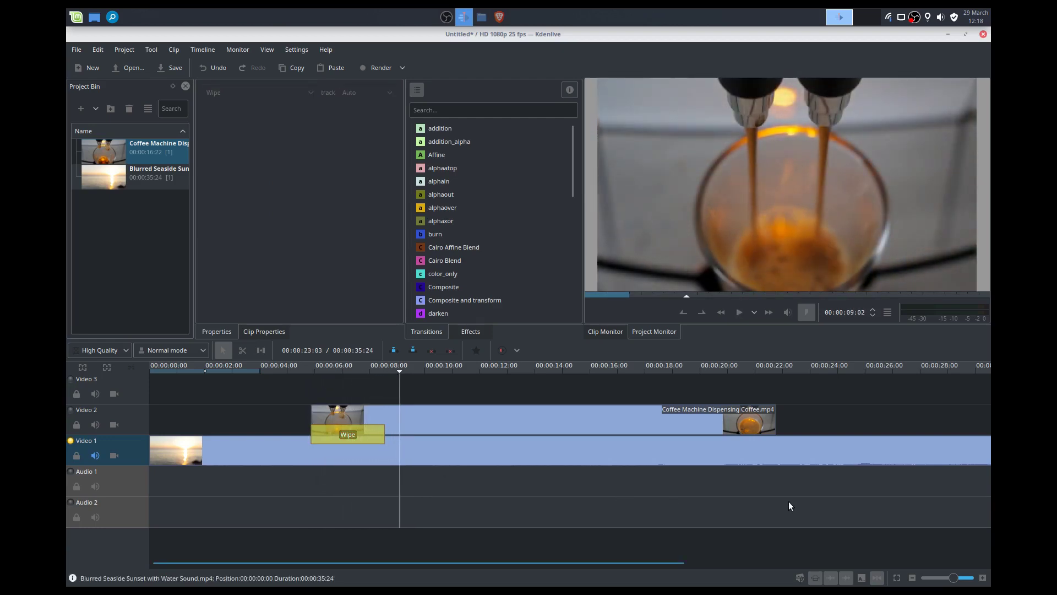
Step: Add a Dissolve at the coffee clip's end and play its fade back to the sunset
left_click(773, 435)
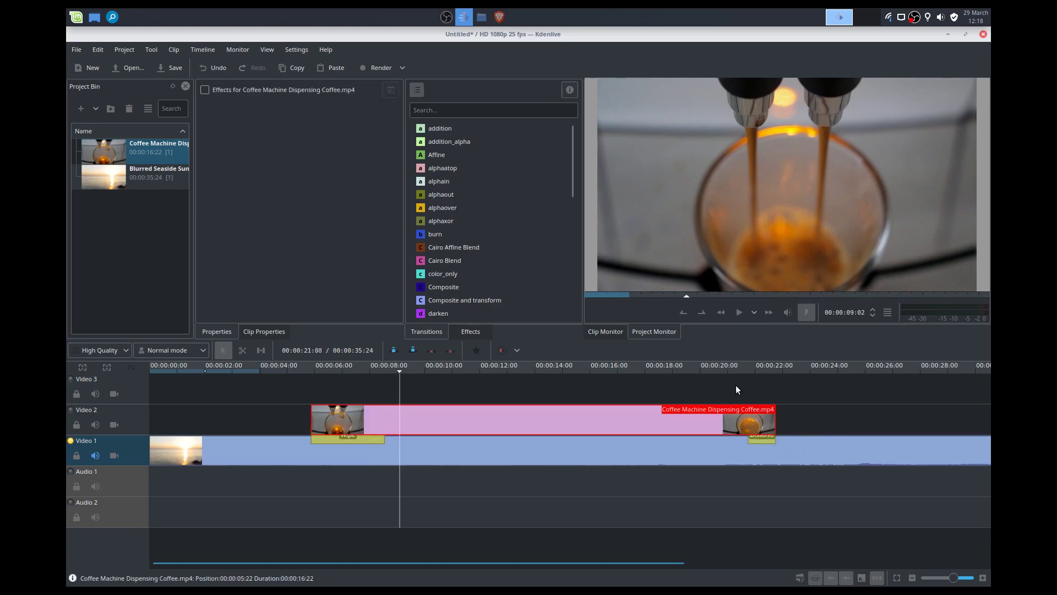
left_click(735, 386)
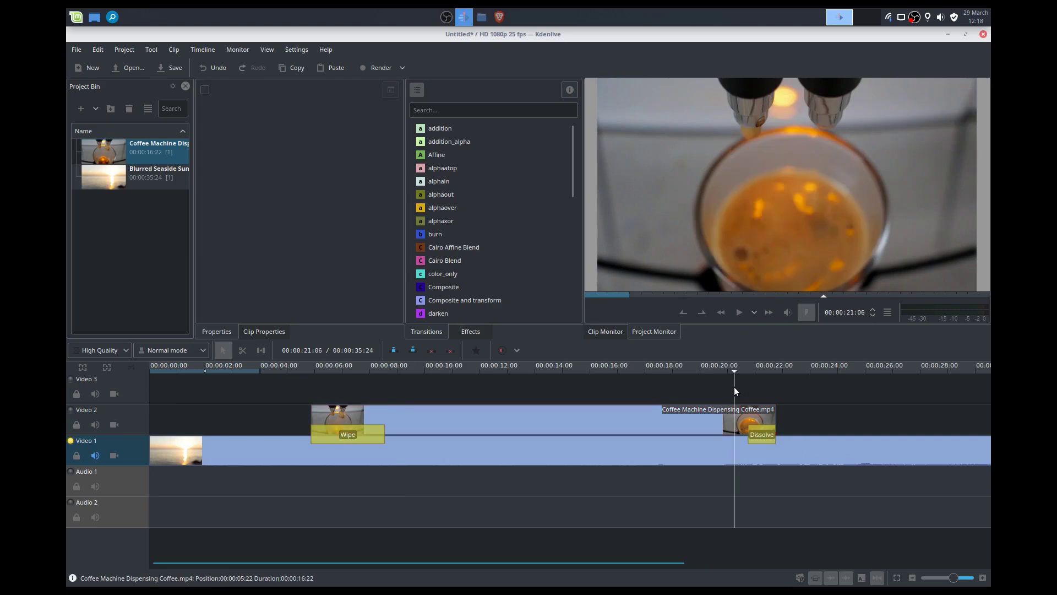
key("space")
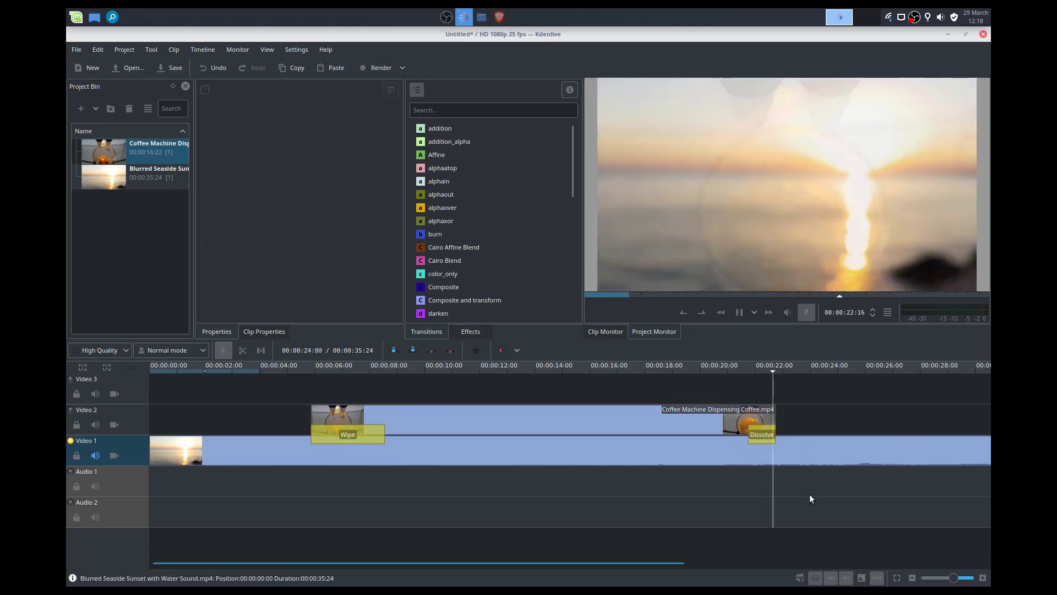
key("space")
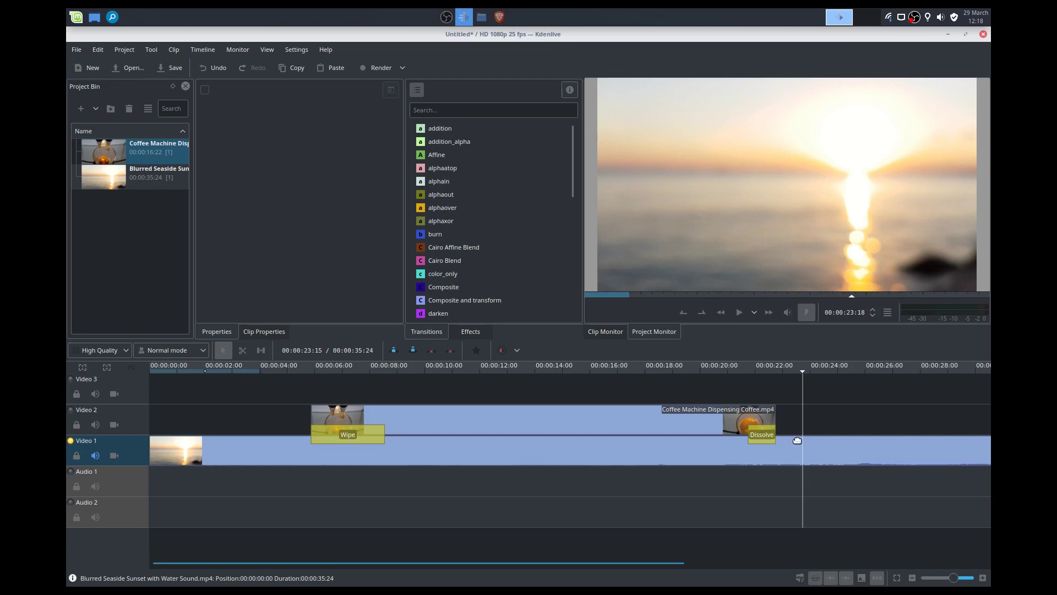
Step: Select the ending Dissolve and replay it twice from just before it
left_click(760, 436)
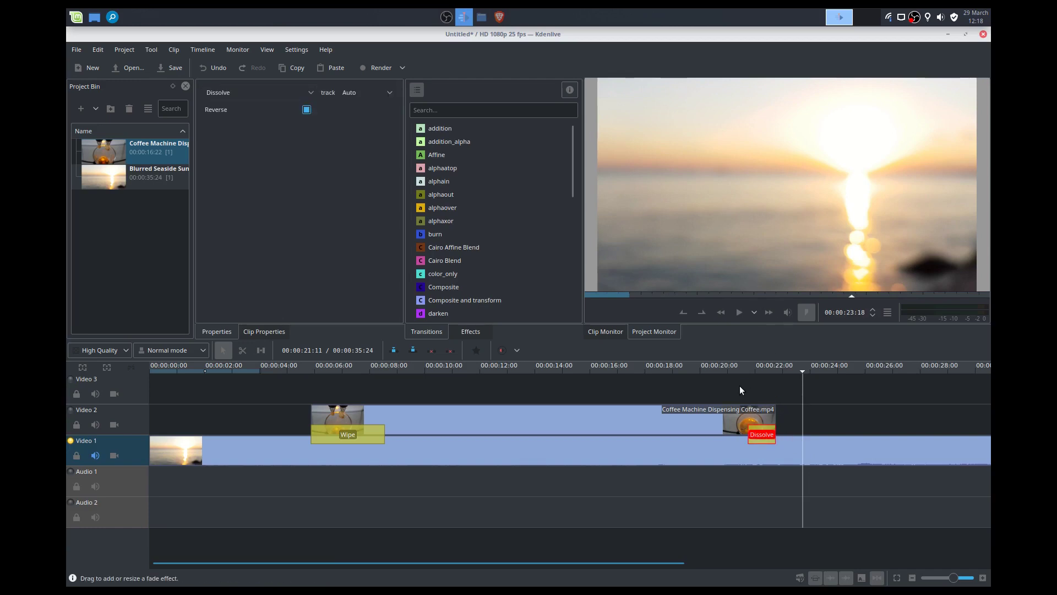
left_click(739, 385)
key("space")
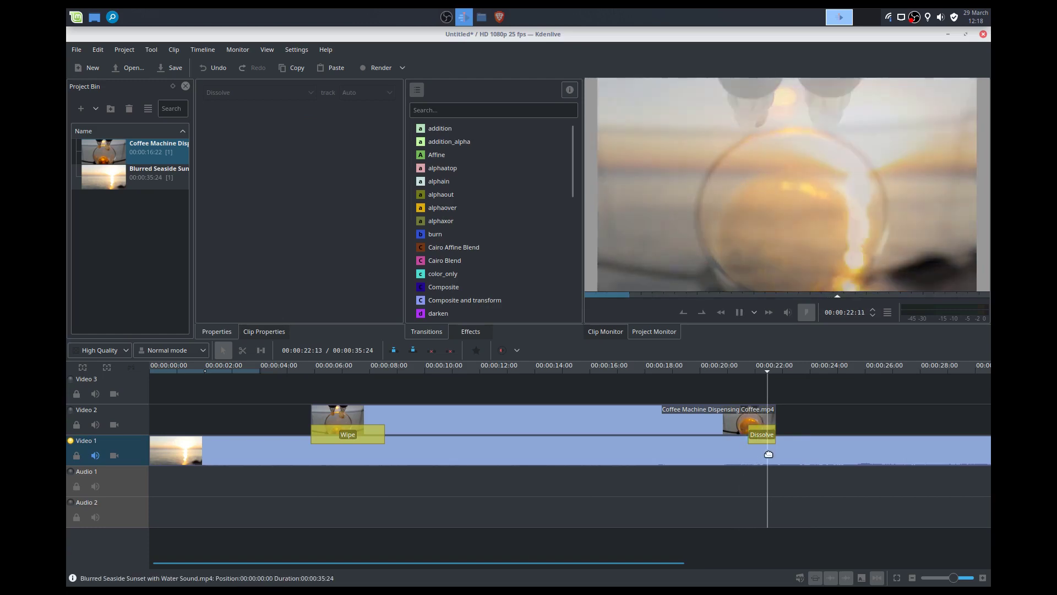
key("space")
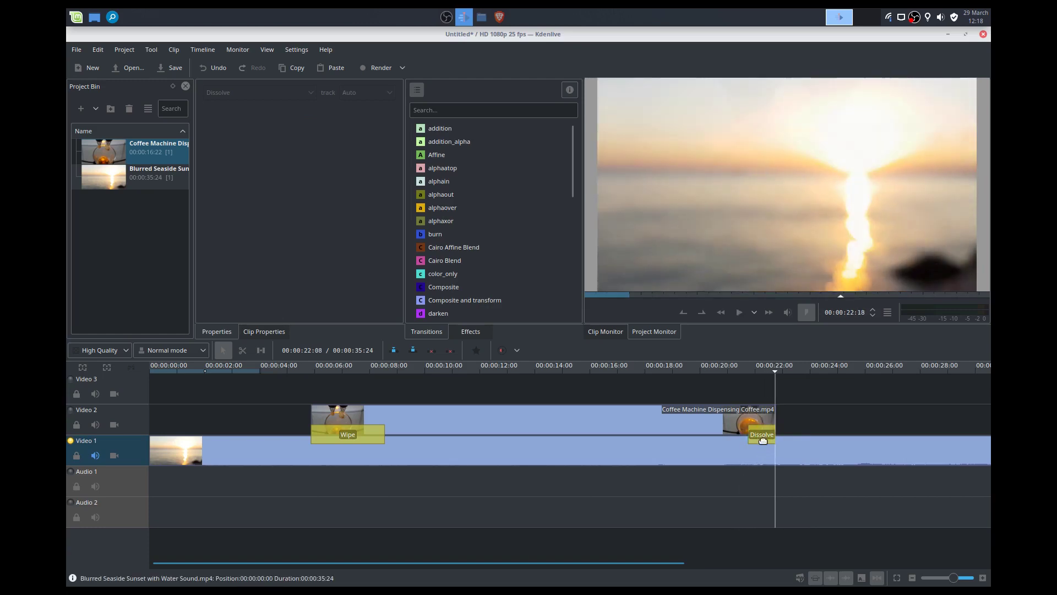
left_click(762, 436)
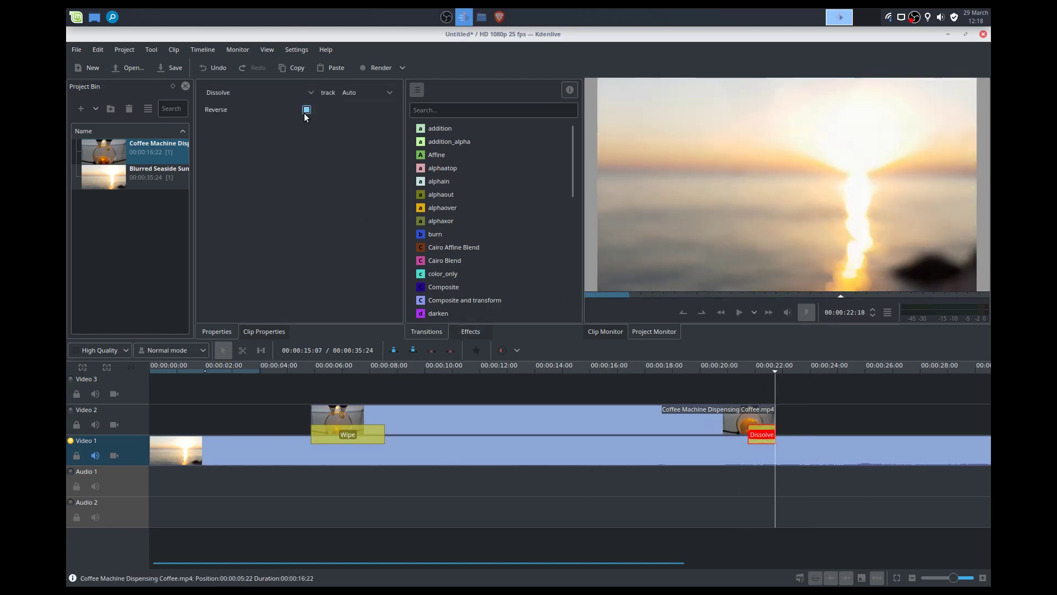
left_click(737, 396)
key("space")
key("space")
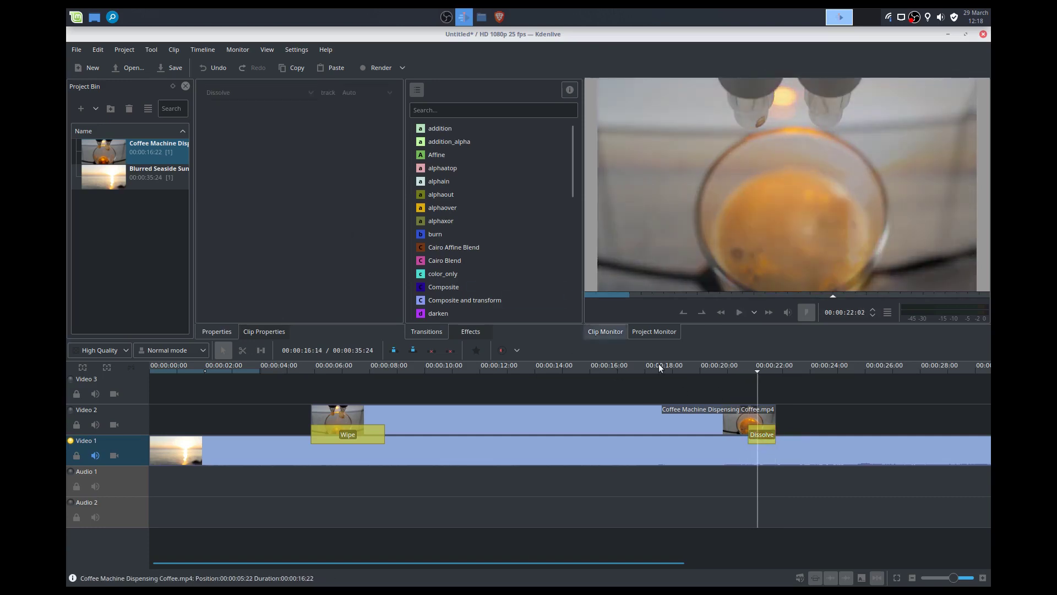
Step: Tick Reverse on the ending Dissolve and play the reversed blend
left_click(762, 435)
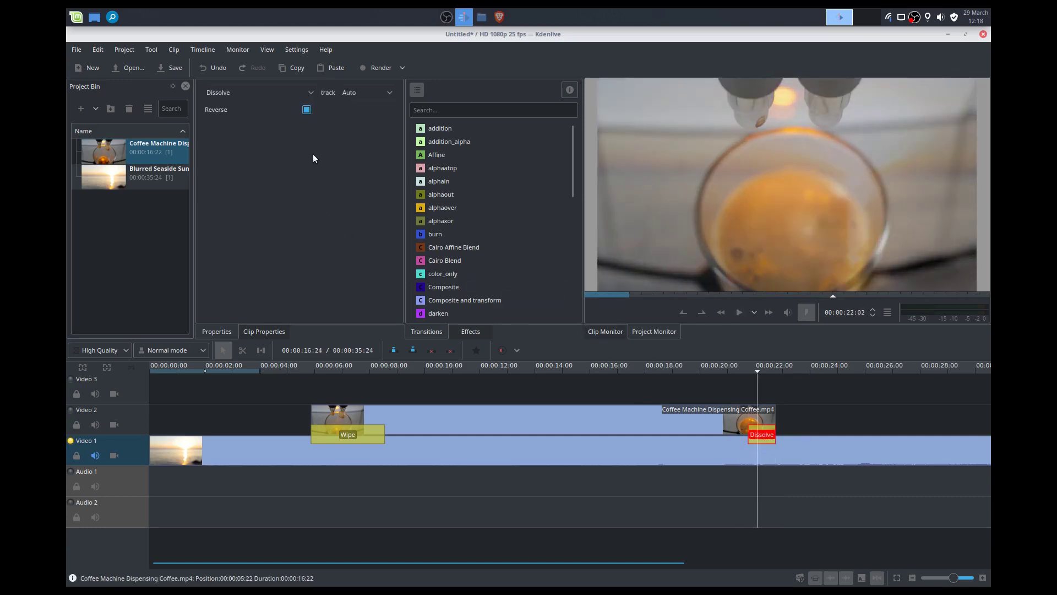
left_click(307, 110)
left_click(738, 391)
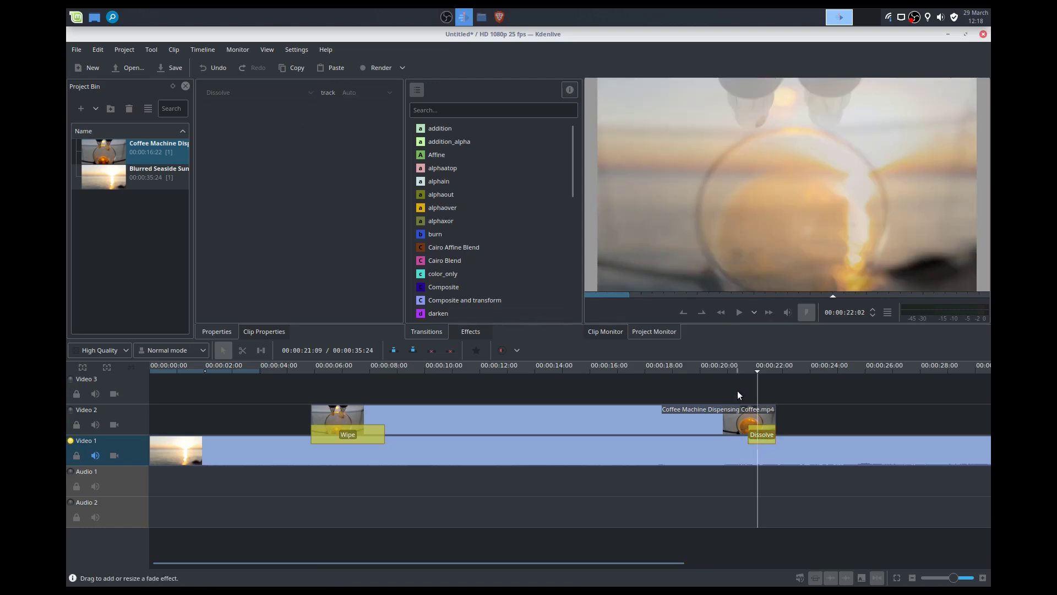
key("space")
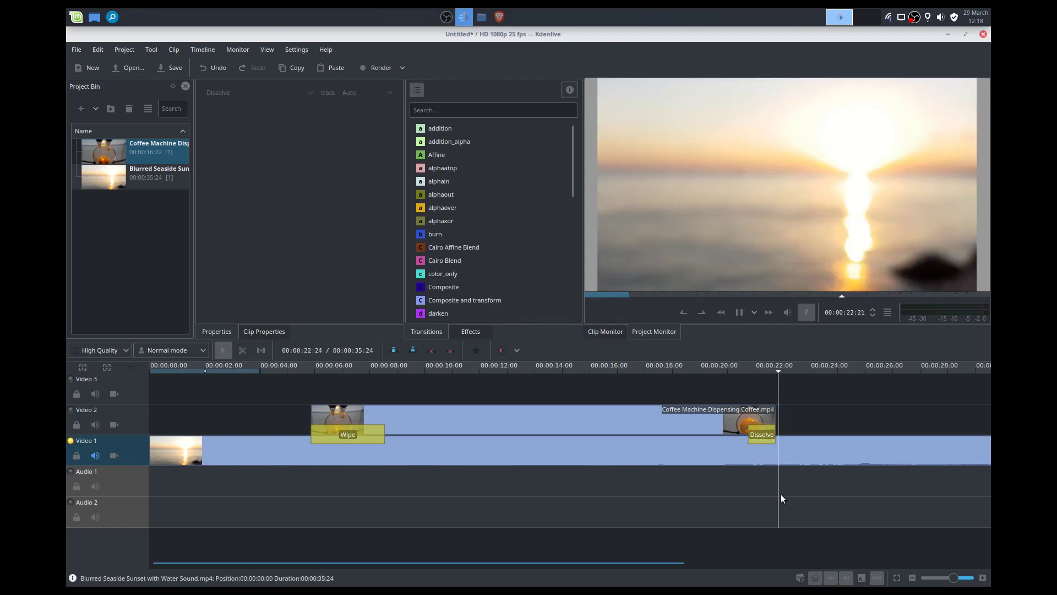
key("space")
key("space")
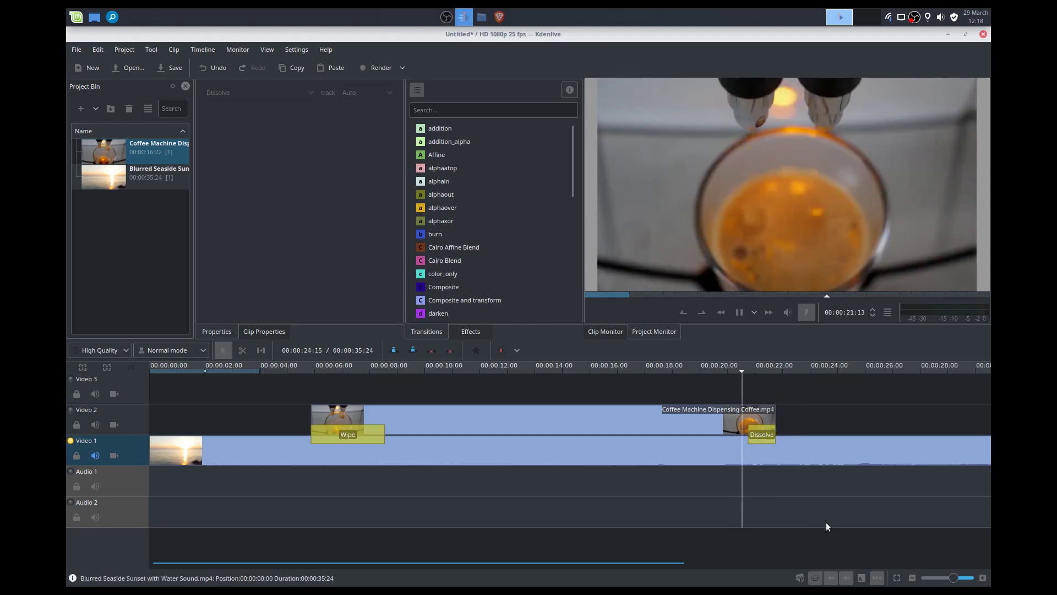
key("space")
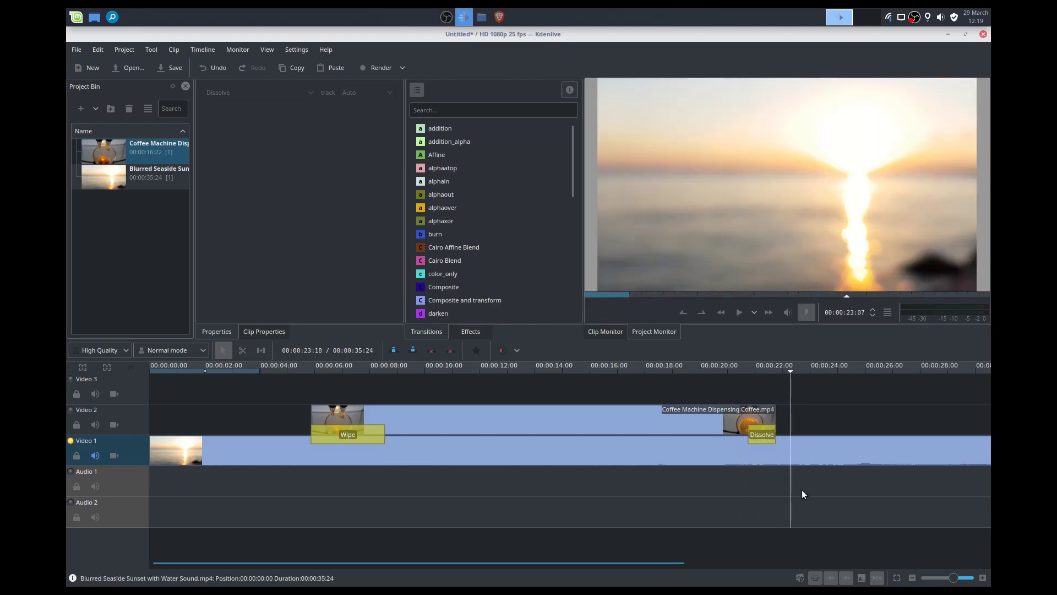
Step: Replay the reversed Dissolve from just before it to confirm the result
left_click(767, 439)
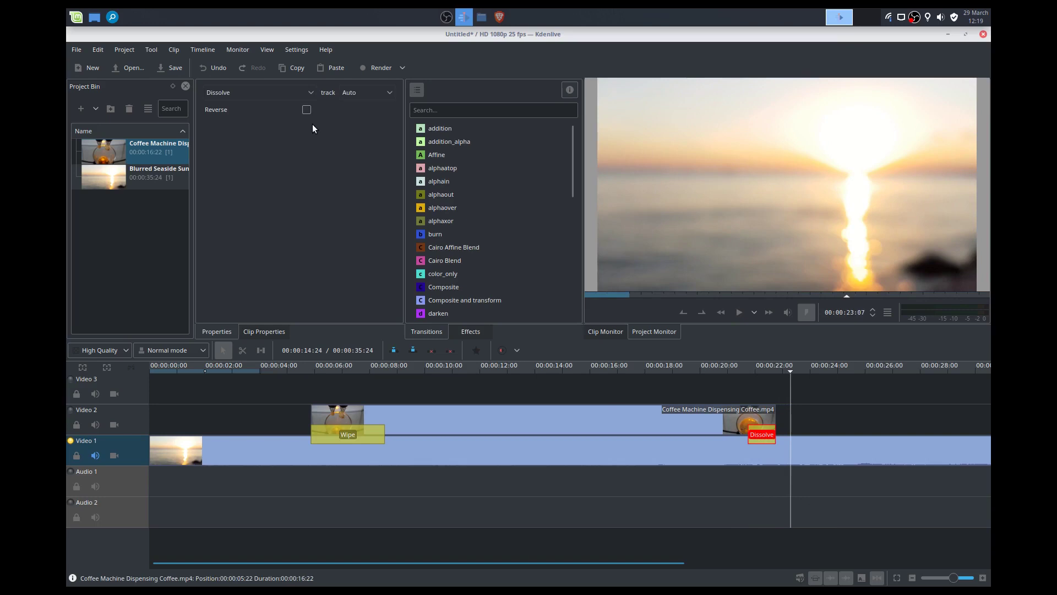
left_click(715, 377)
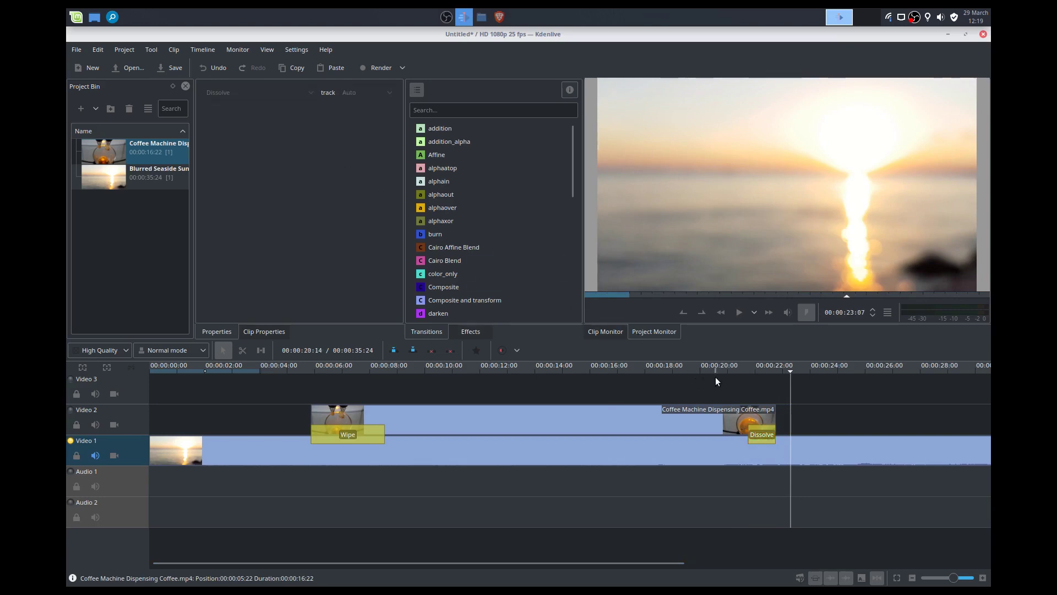
left_click(745, 392)
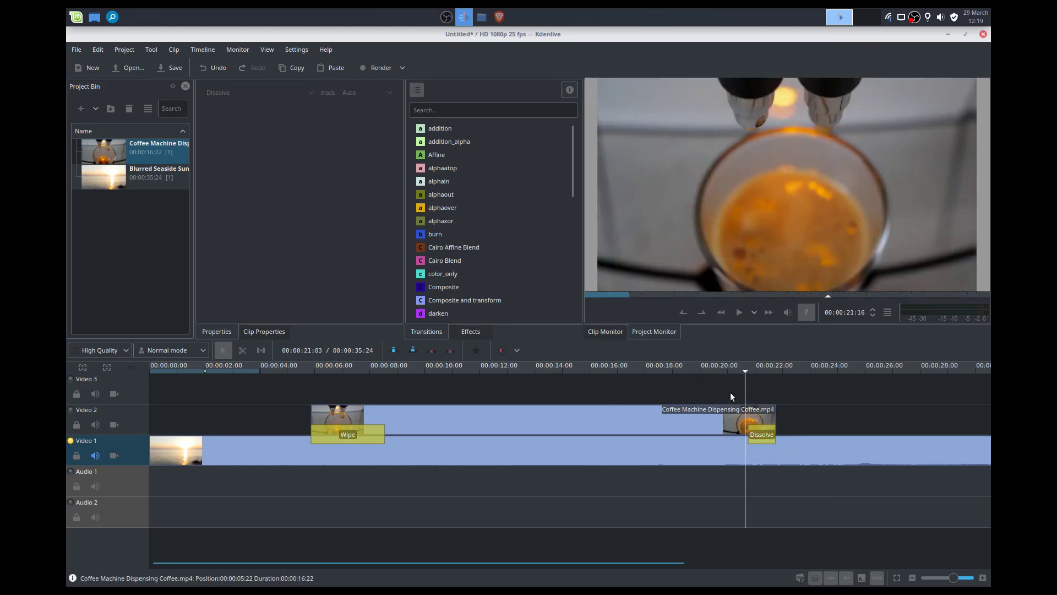
key("space")
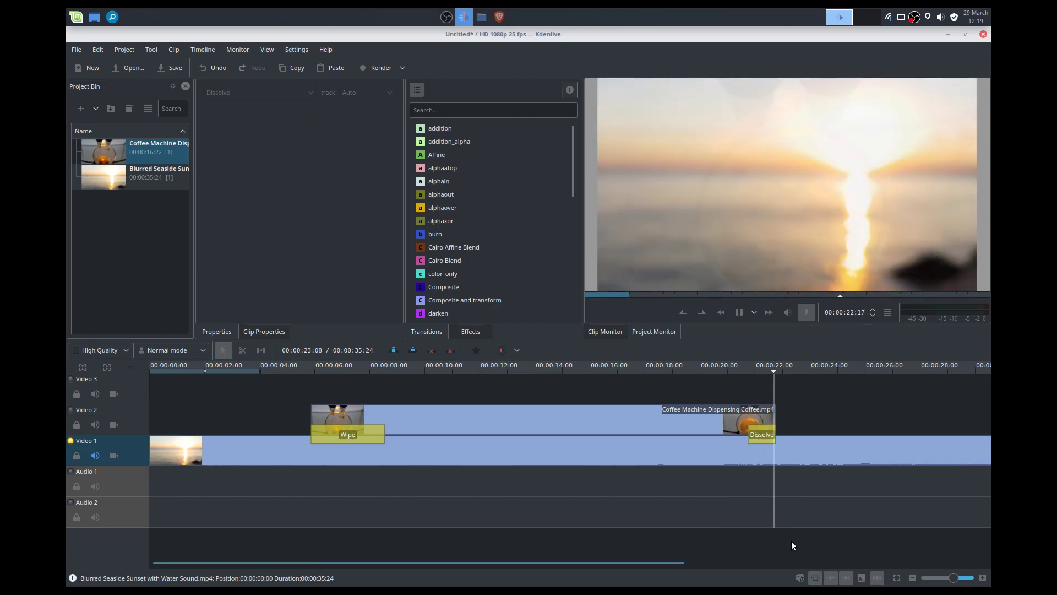
key("space")
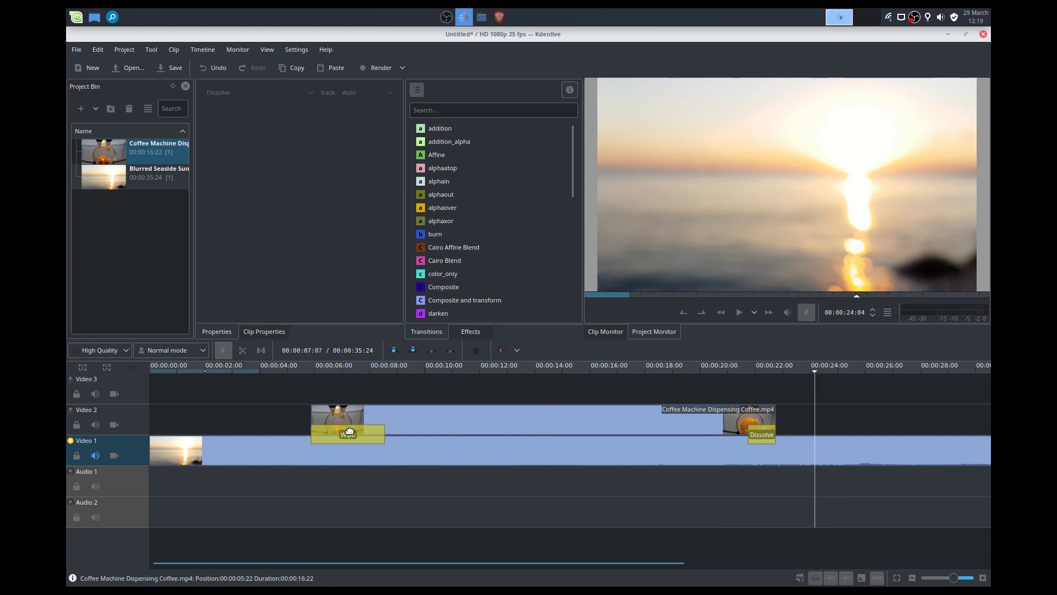
Step: Delete the Wipe transition and shift the coffee clip slightly earlier on Video 2
left_click(369, 435)
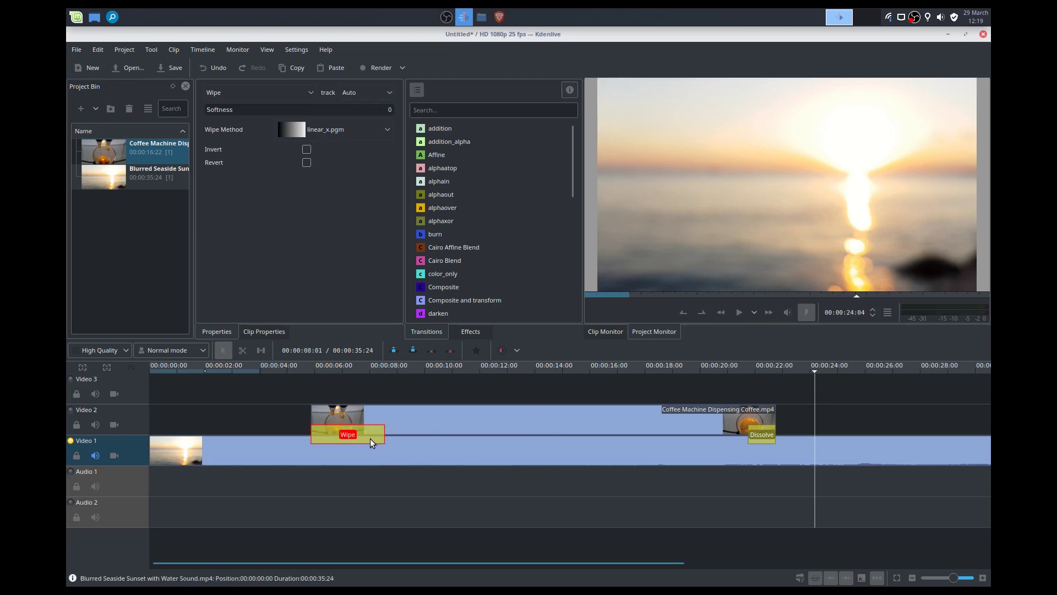
key("Delete")
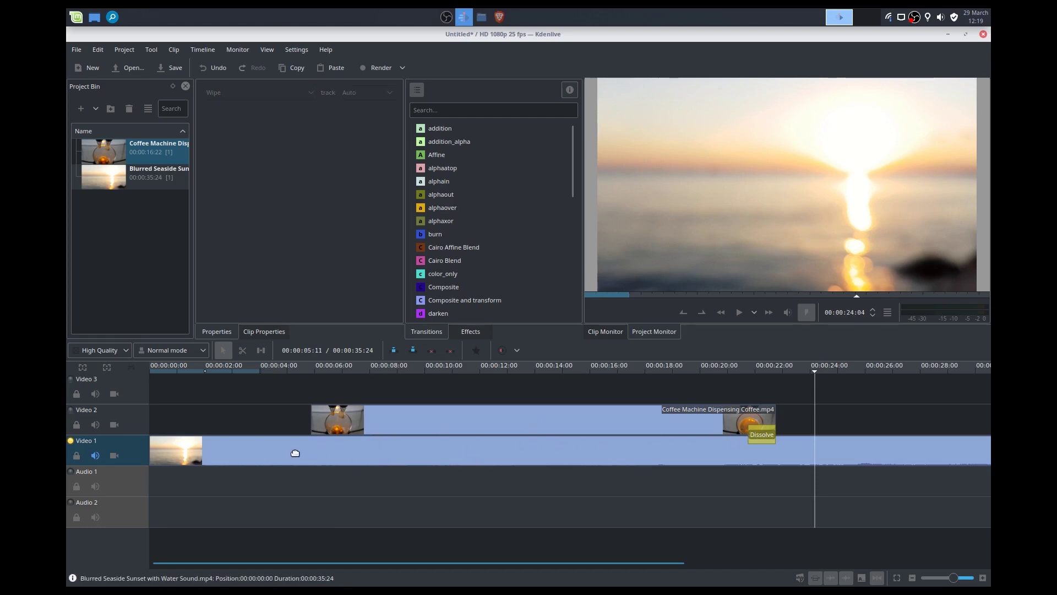
left_click(318, 440)
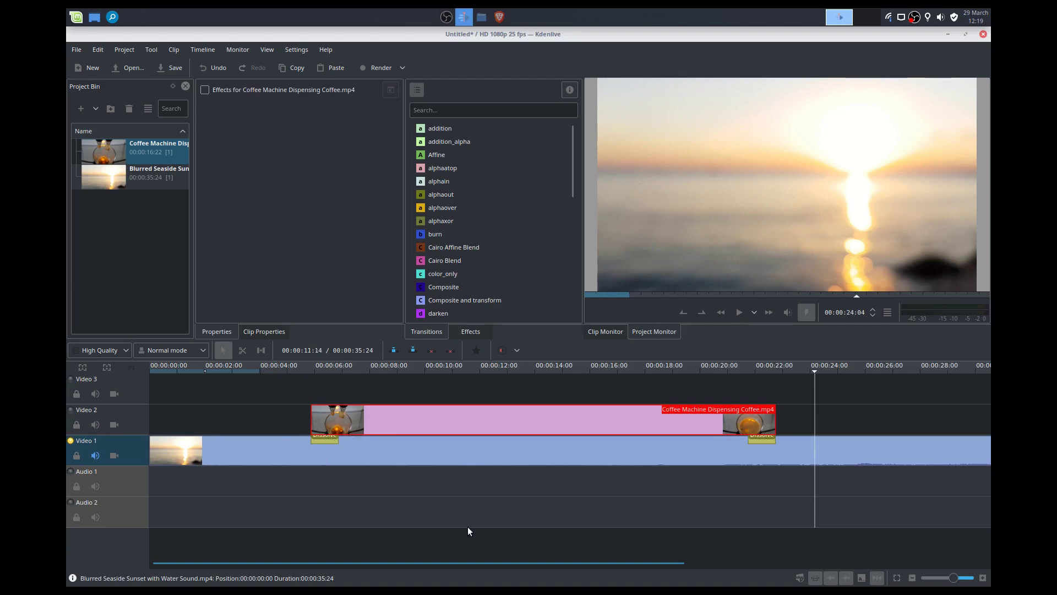
mouse_move(547, 421)
left_mouse_down()
mouse_move(725, 425)
mouse_move(537, 430)
left_mouse_up()
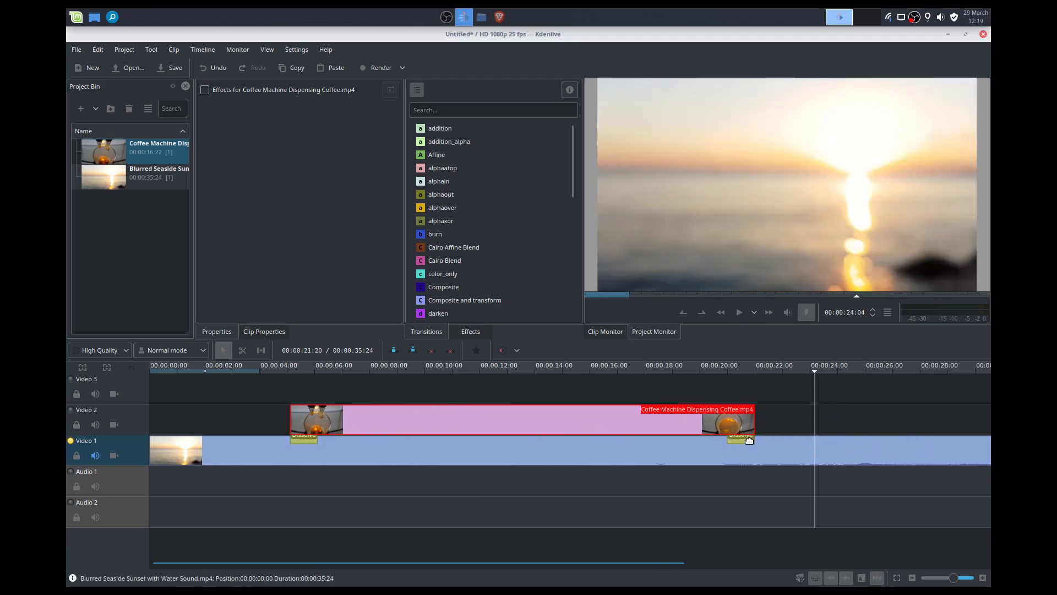
Step: Delete both the starting and ending Dissolve transitions from the coffee clip
left_click(749, 439)
left_click(295, 441)
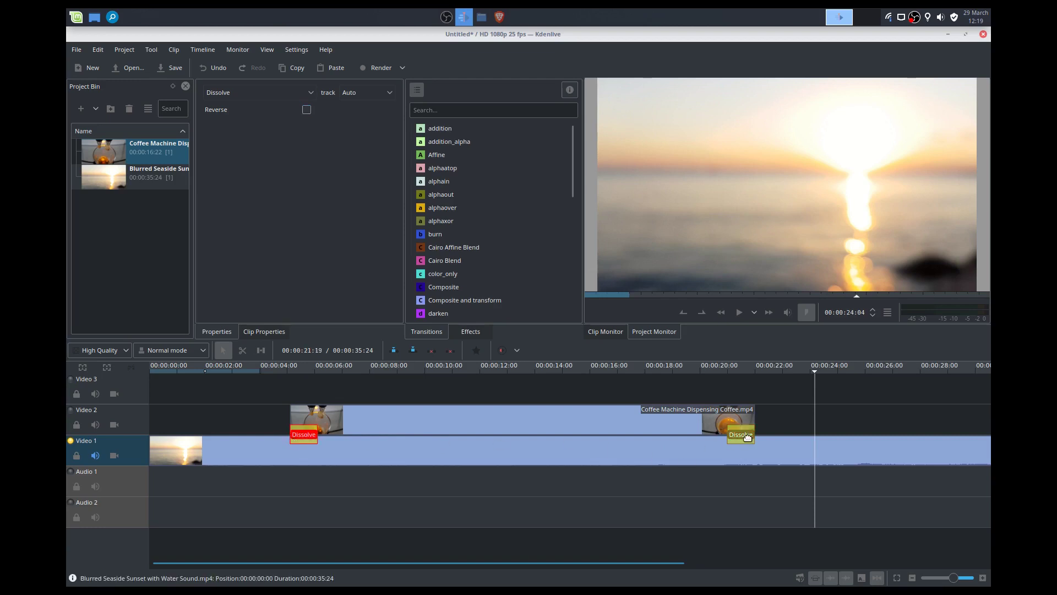
left_click(748, 436)
key("Delete")
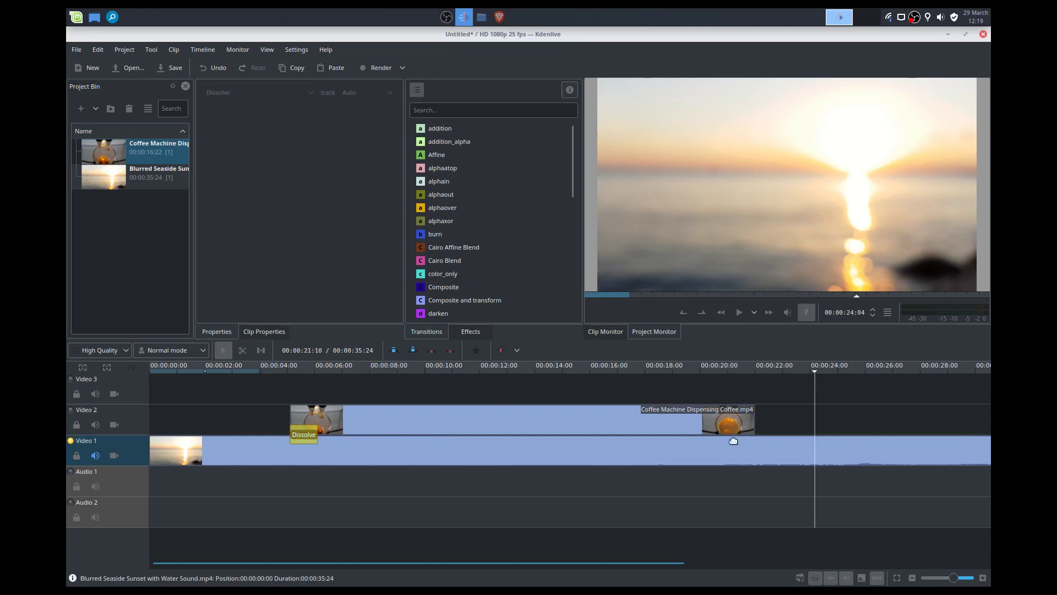
left_click(300, 439)
key("Delete")
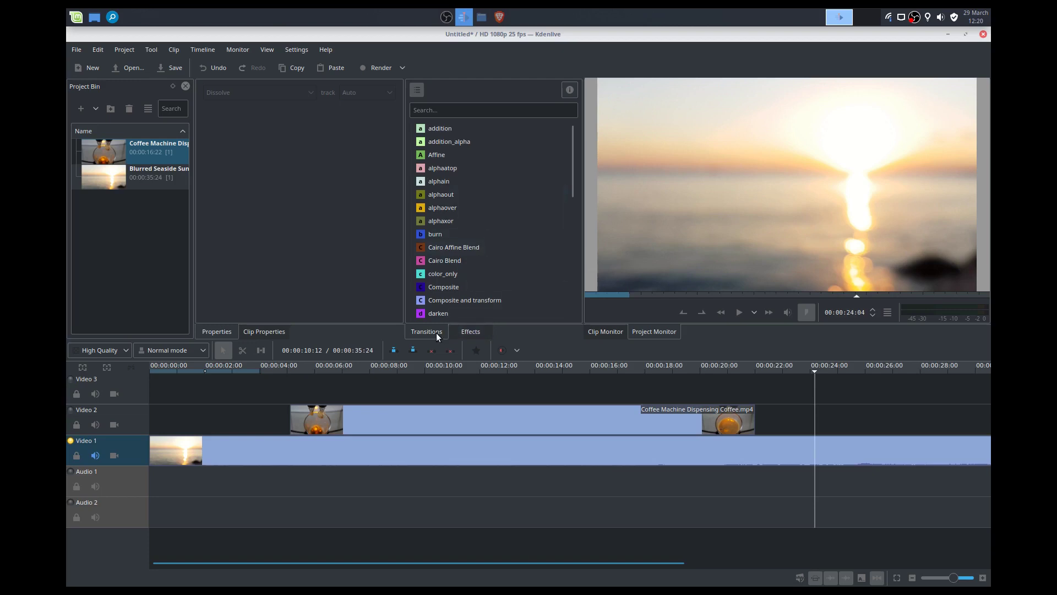
Step: Apply the Artistic Dust effect to the coffee clip on Video 2
left_click(465, 334)
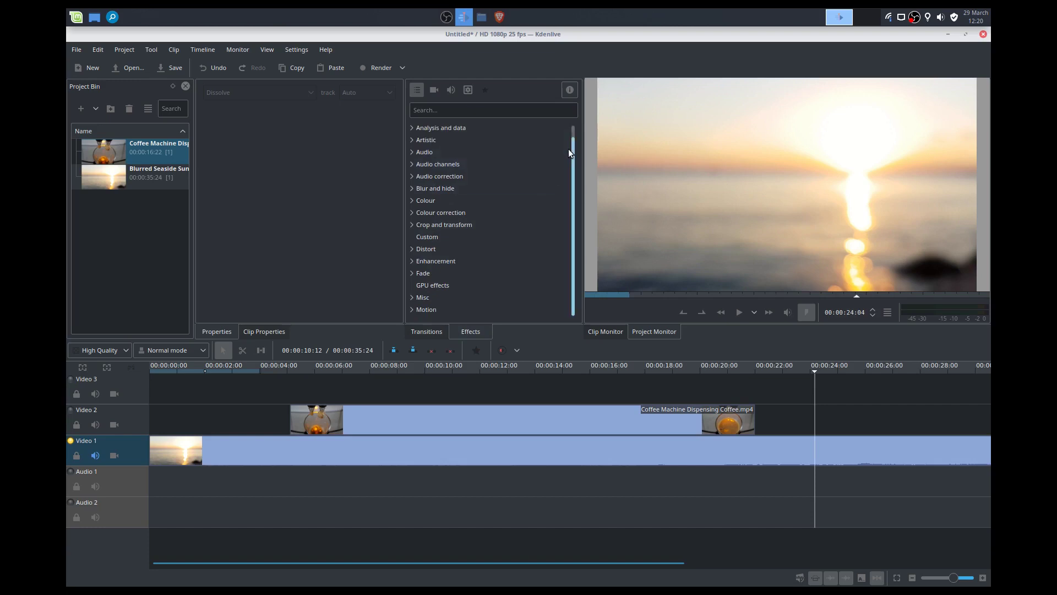
left_click(411, 140)
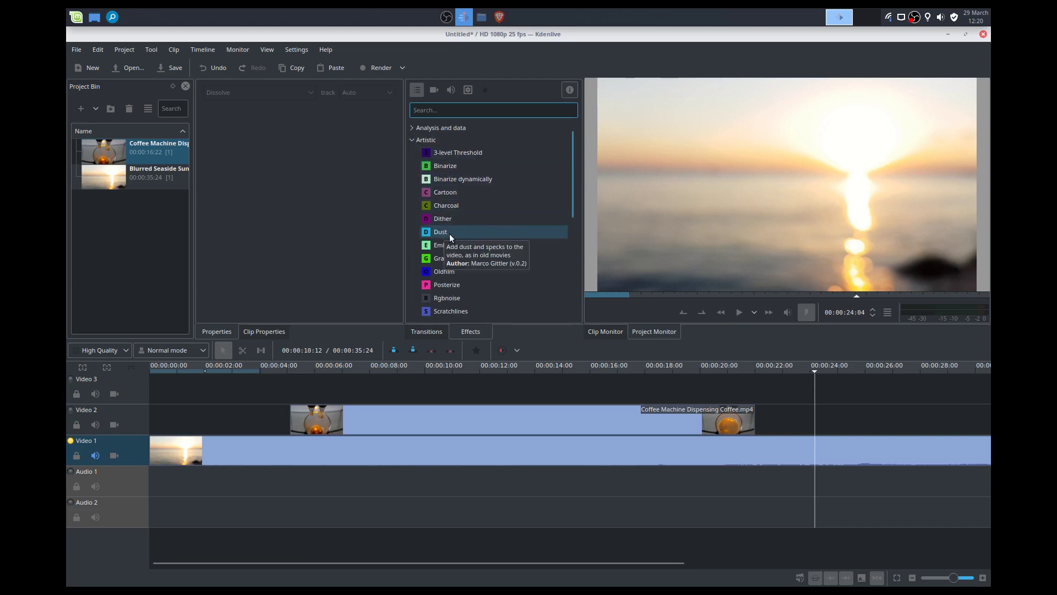
left_click_drag(450, 236, 447, 420)
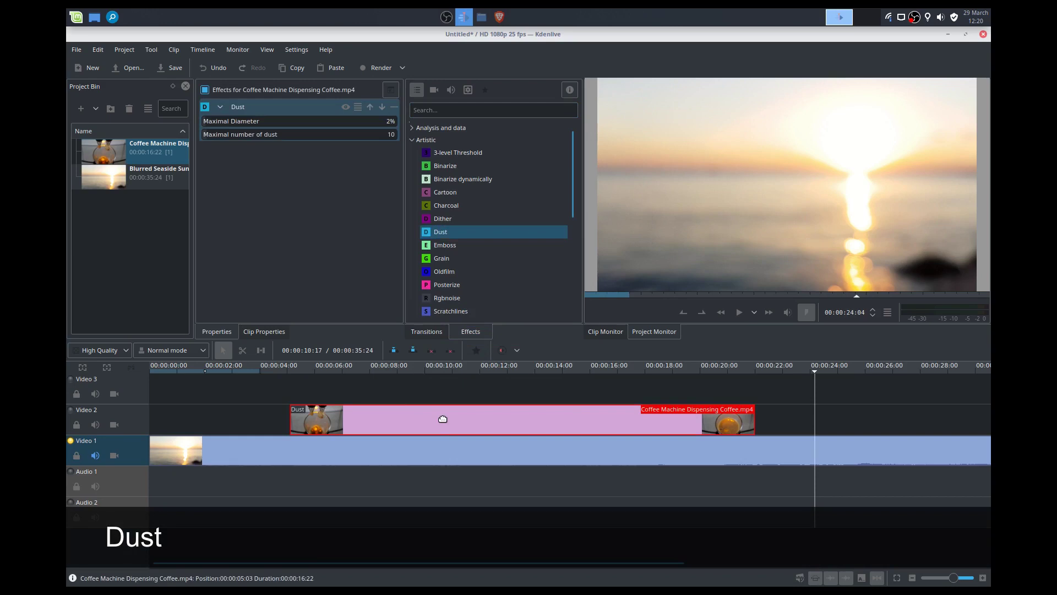
Step: Play the coffee clip from its start to preview the dust, then select its maximal number of dust value
left_click(309, 391)
key("space")
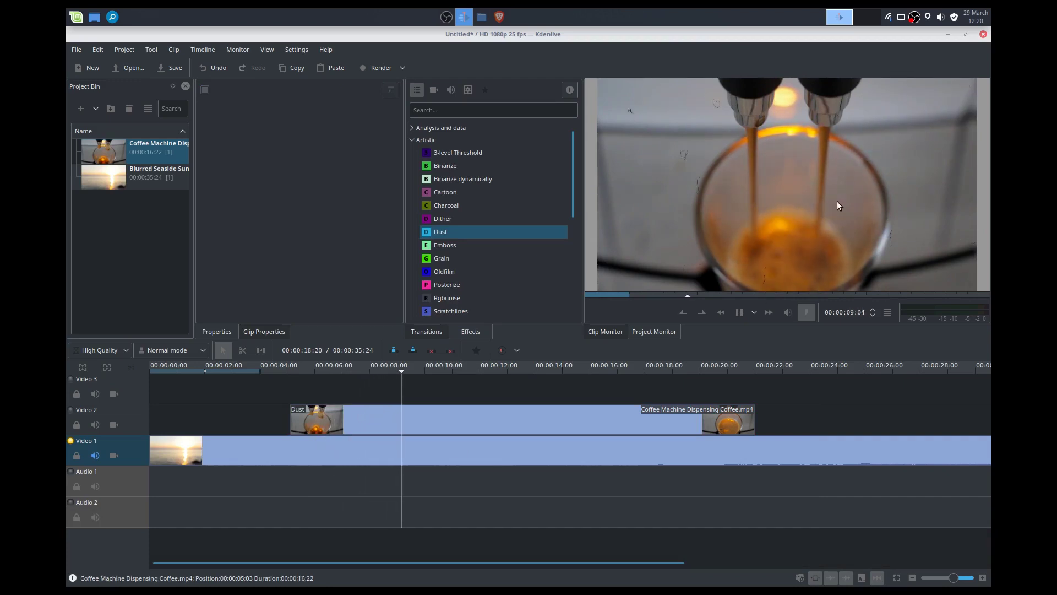
key("space")
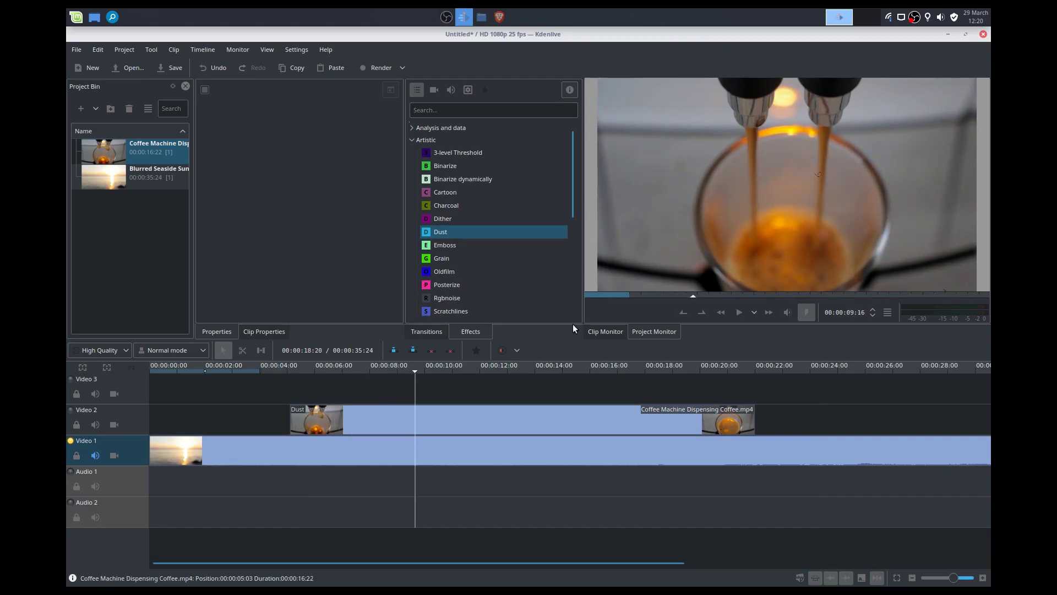
left_click(458, 422)
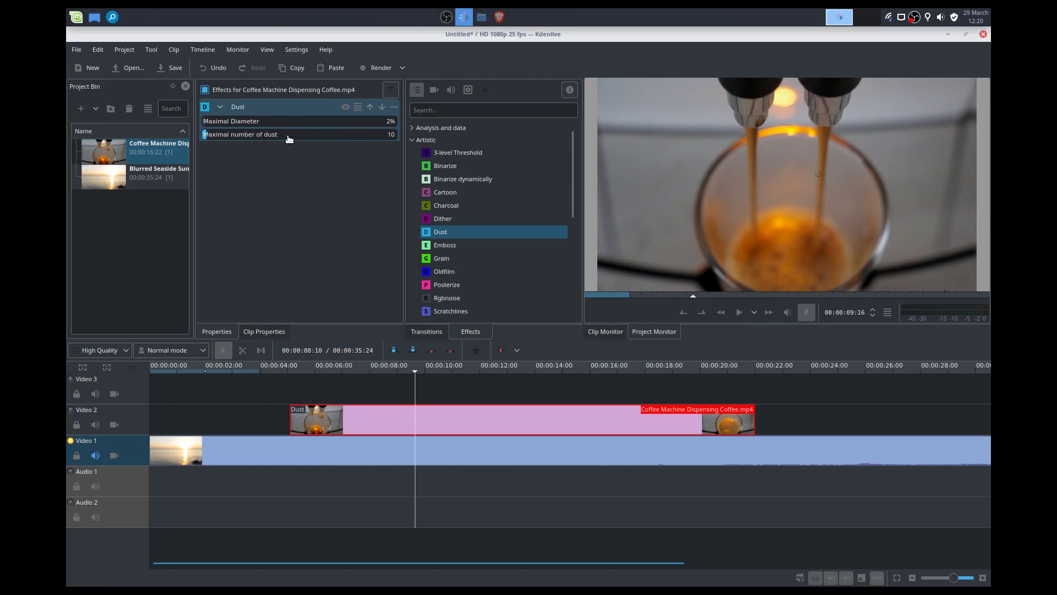
double_click(388, 136)
Step: Set the maximal number of dust to 20 and play the coffee clip to check it
type("20")
left_click(326, 391)
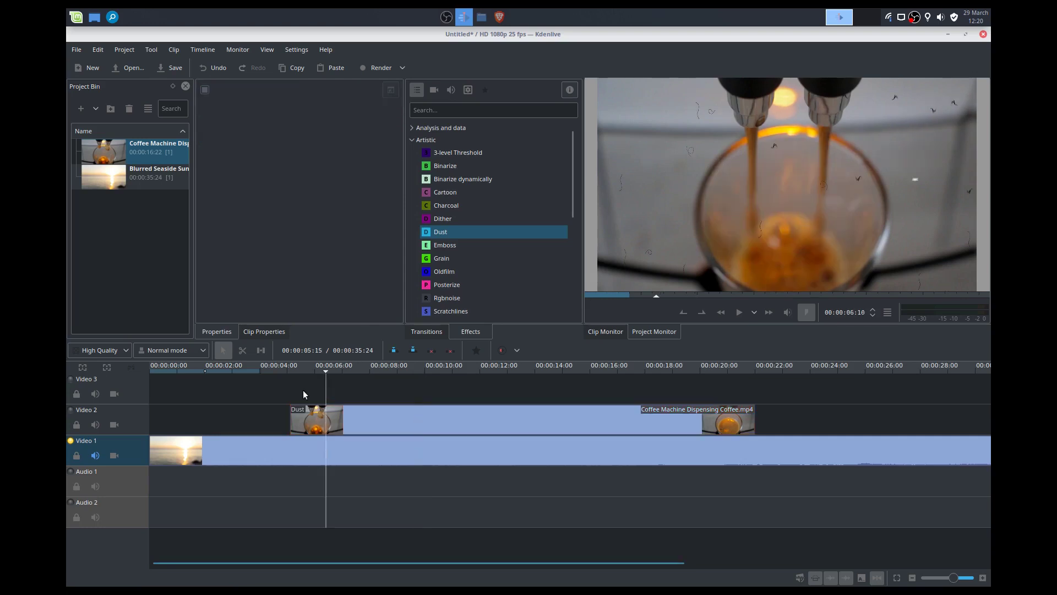
left_click(286, 388)
key("space")
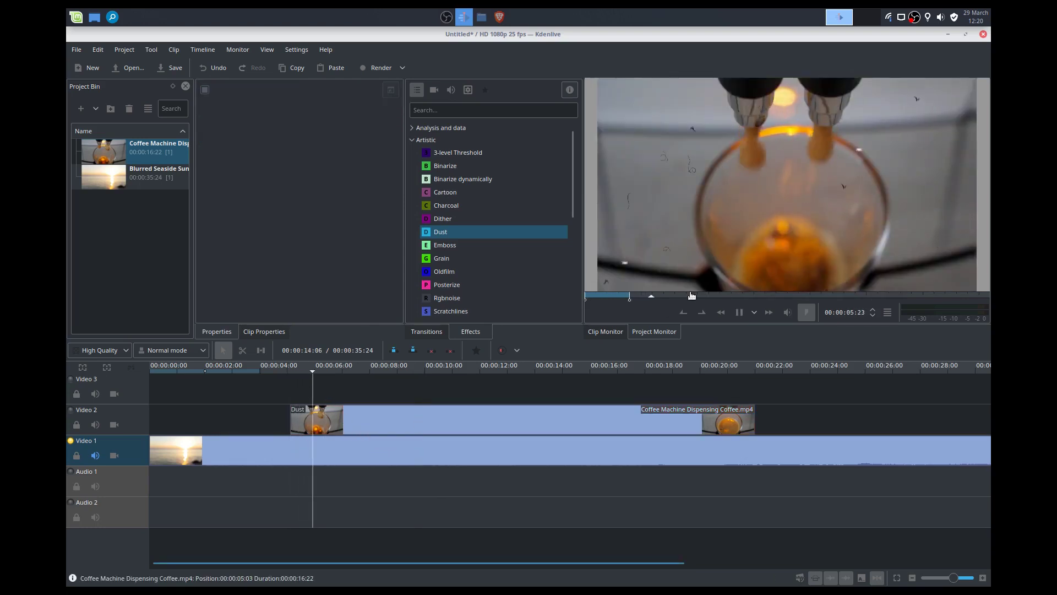
key("space")
Step: Trim a digit off the dust count and replay the coffee clip to check the lighter dust
left_click(381, 428)
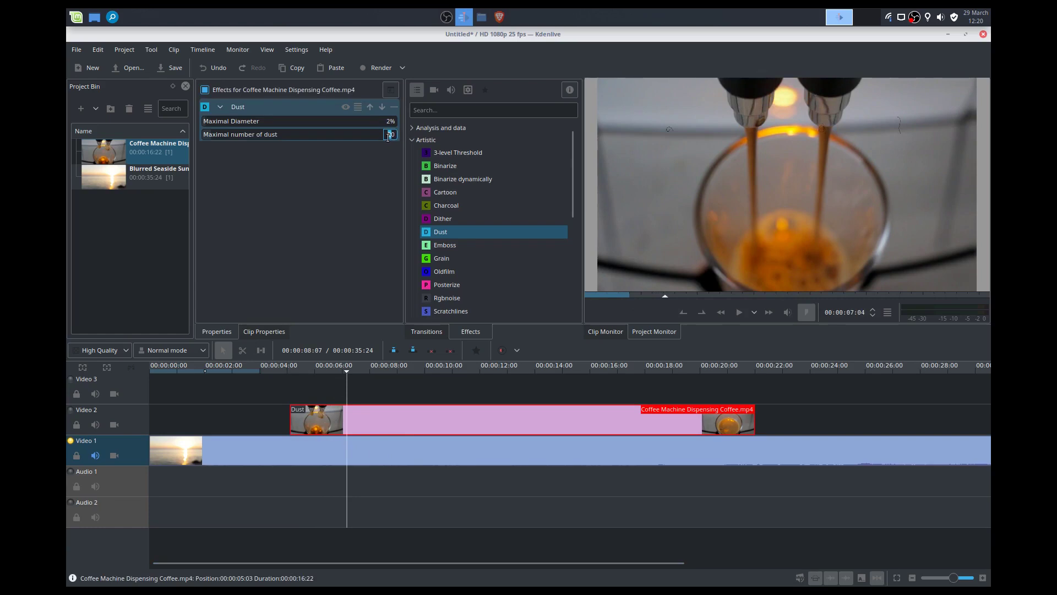
key("BackSpace")
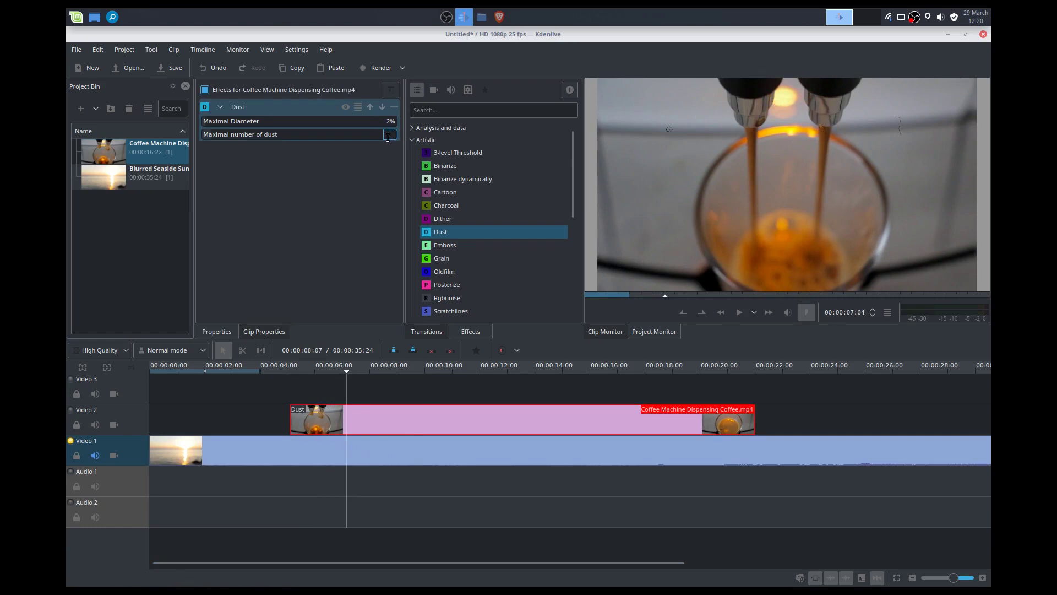
left_click(315, 388)
key("space")
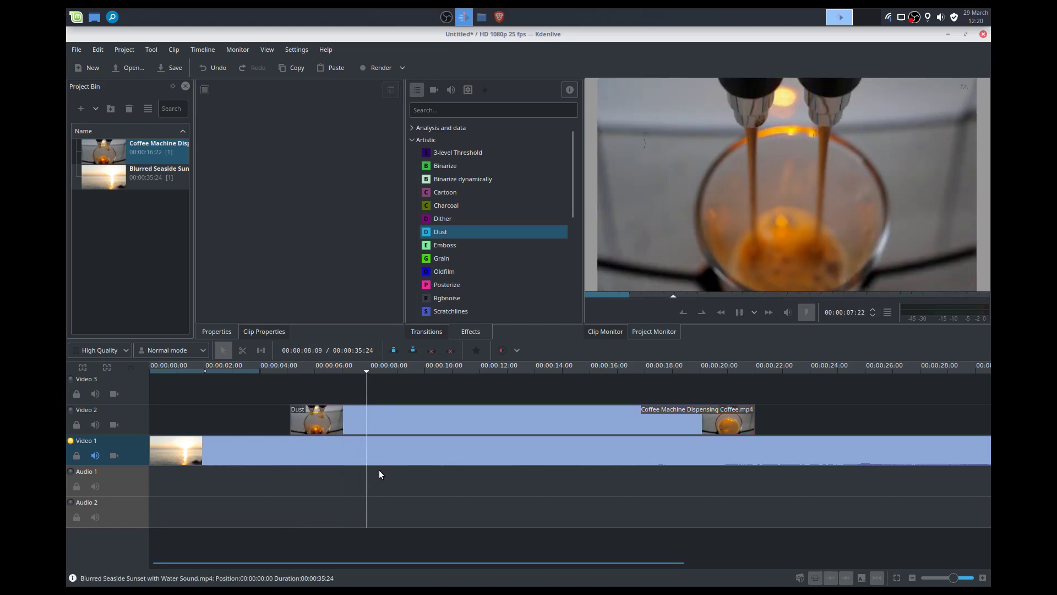
key("space")
left_click(408, 419)
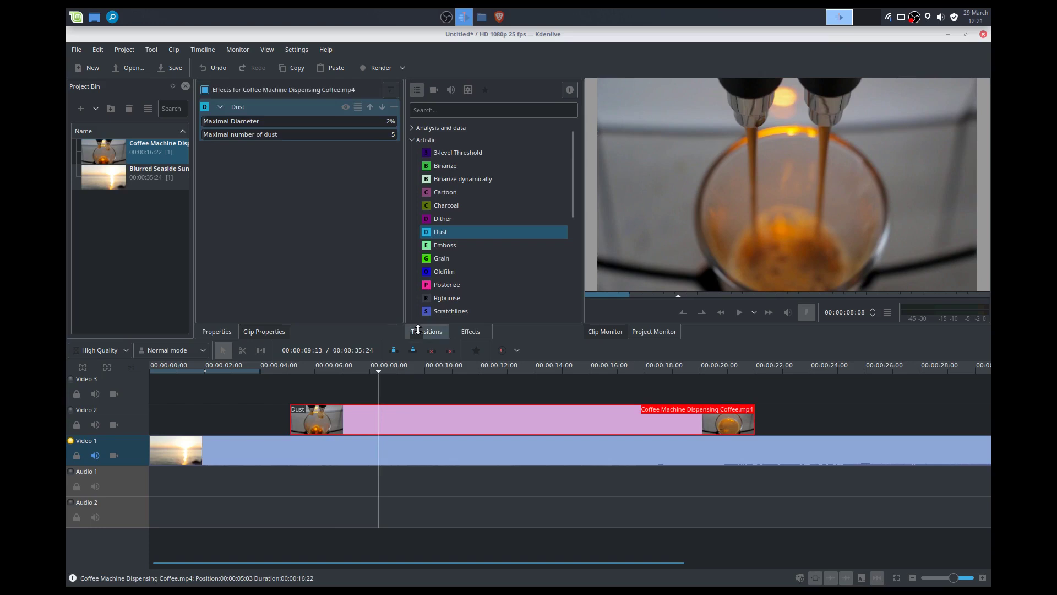
left_click(464, 269)
Step: Apply Oldfilm to the coffee clip, then switch it off and play to compare the look
left_click_drag(461, 272, 455, 418)
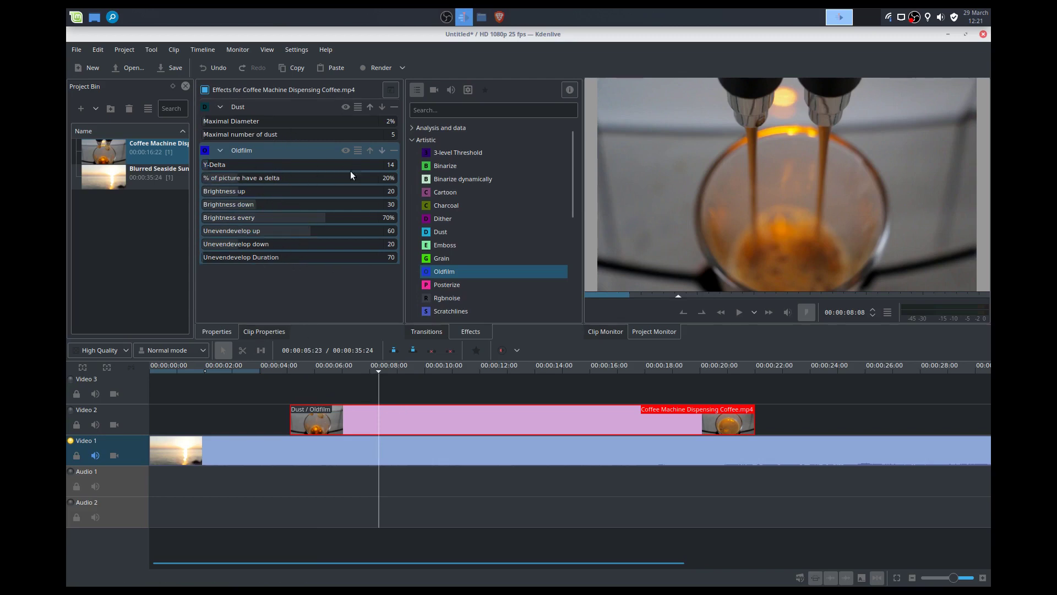
left_click(345, 151)
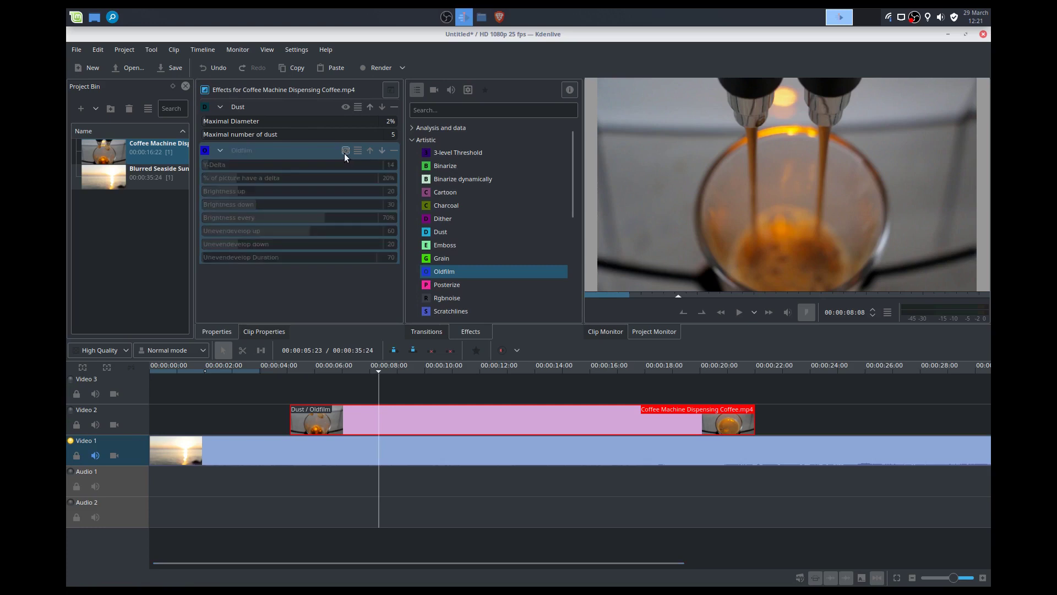
left_click(285, 388)
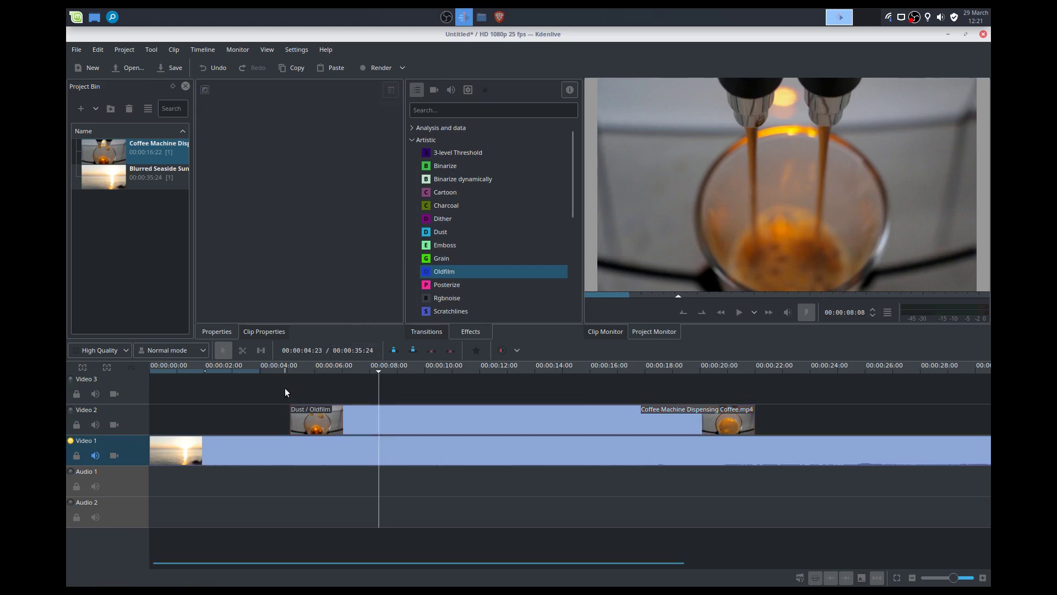
key("space")
Step: Replay the coffee clip from its start to preview the Dust and Oldfilm look
left_click(362, 424)
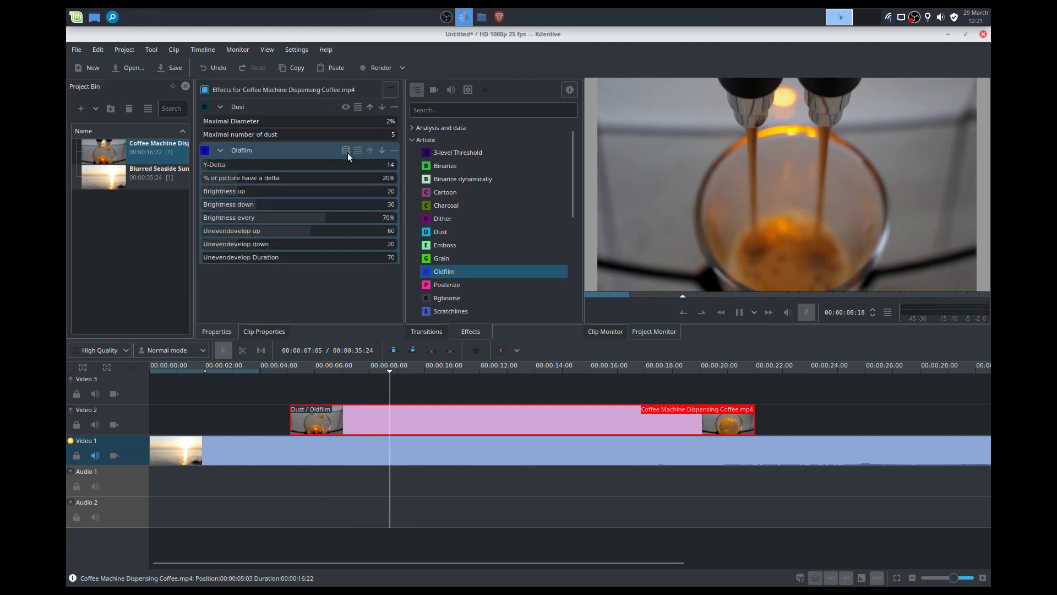
left_click(413, 396)
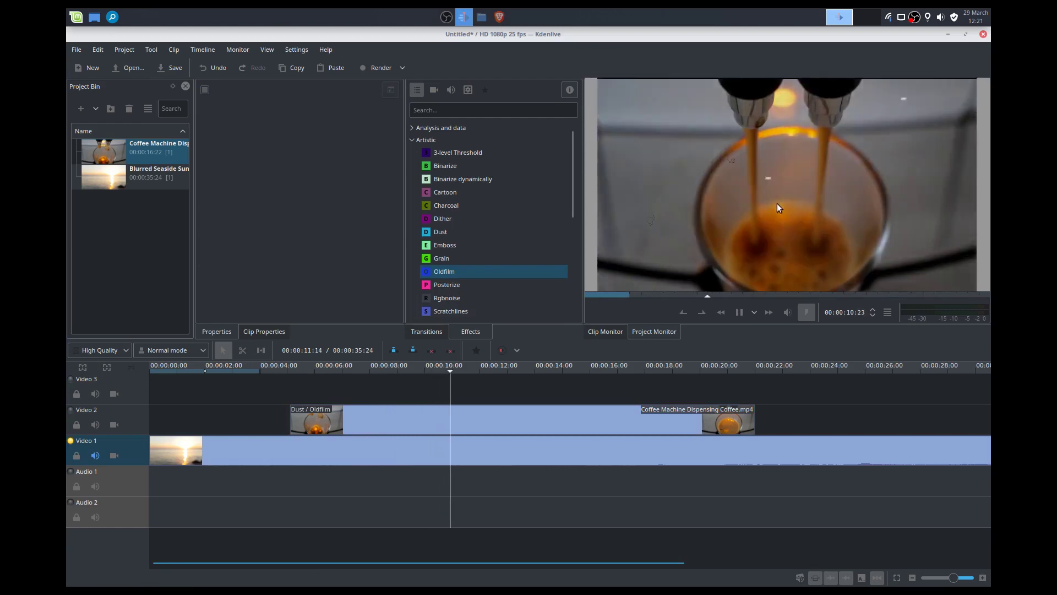
left_click(766, 222)
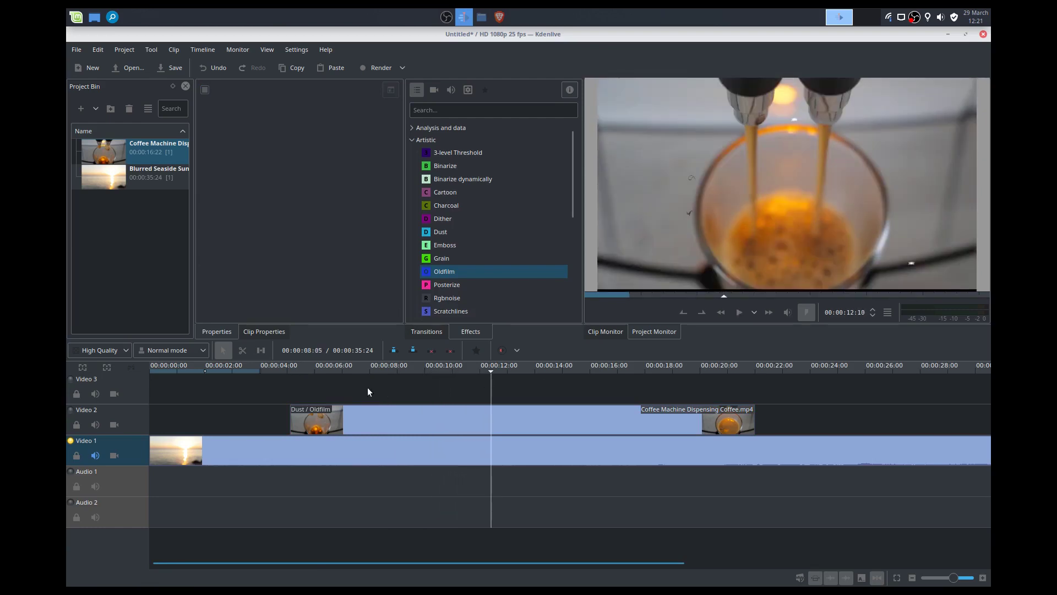
left_click(285, 389)
key("space")
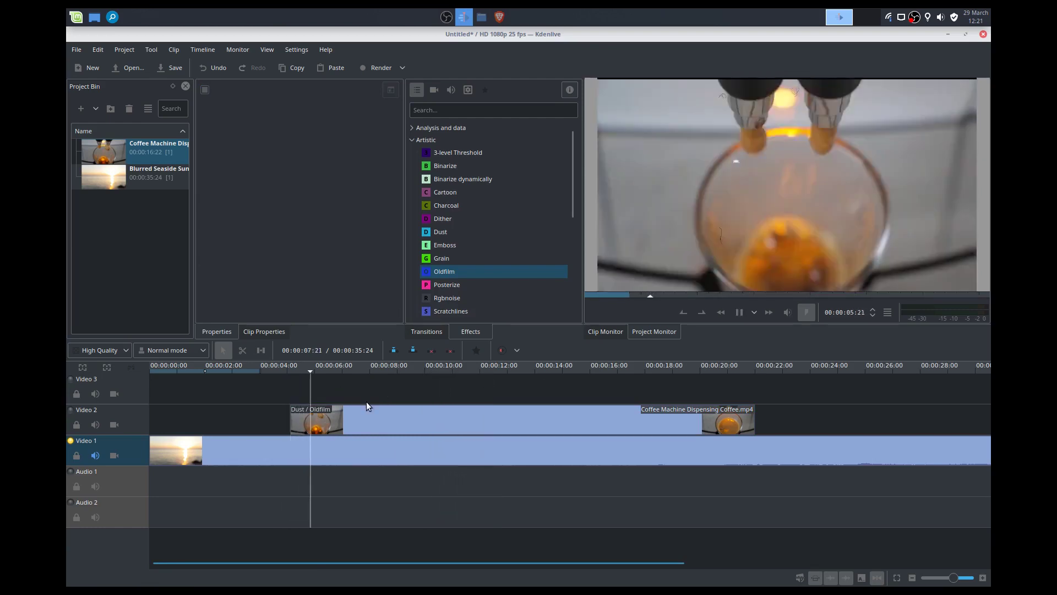
key("space")
Step: Copy the coffee clip and paste its Dust and Oldfilm effects onto the sunset clip
left_click(388, 428)
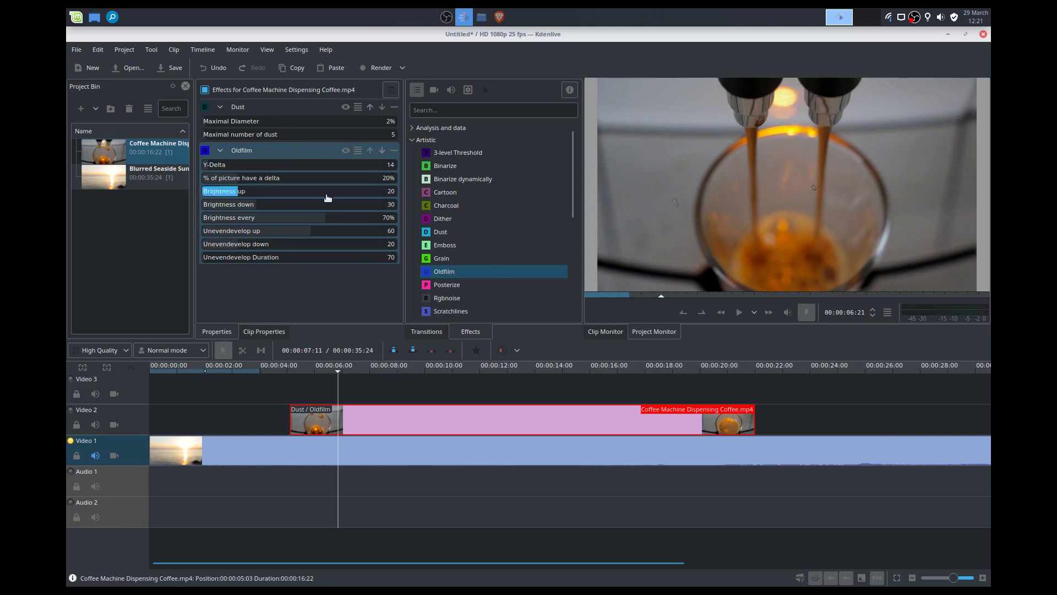
right_click(414, 415)
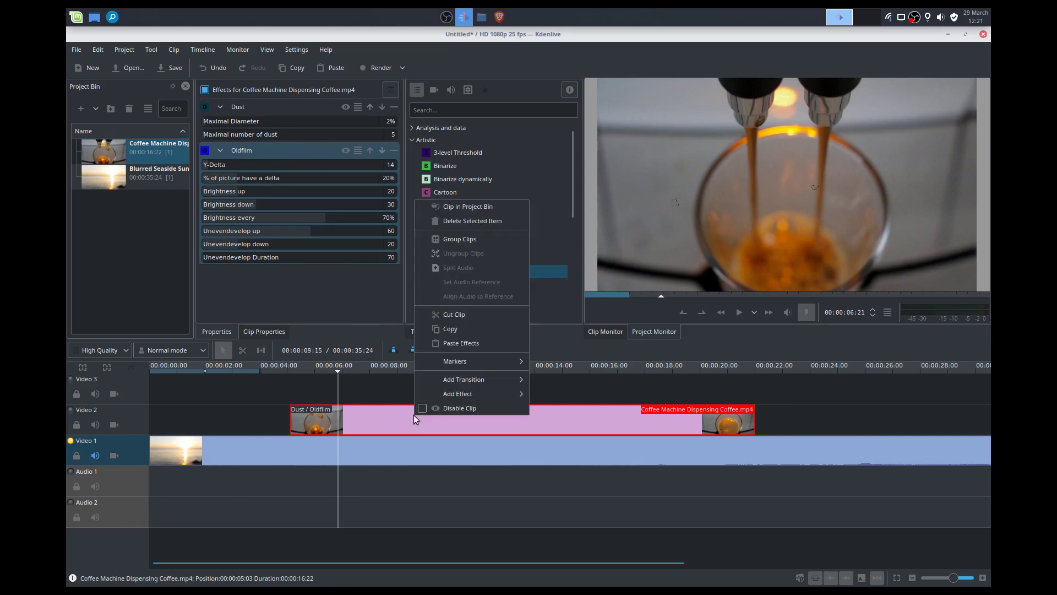
left_click(461, 329)
left_click(245, 446)
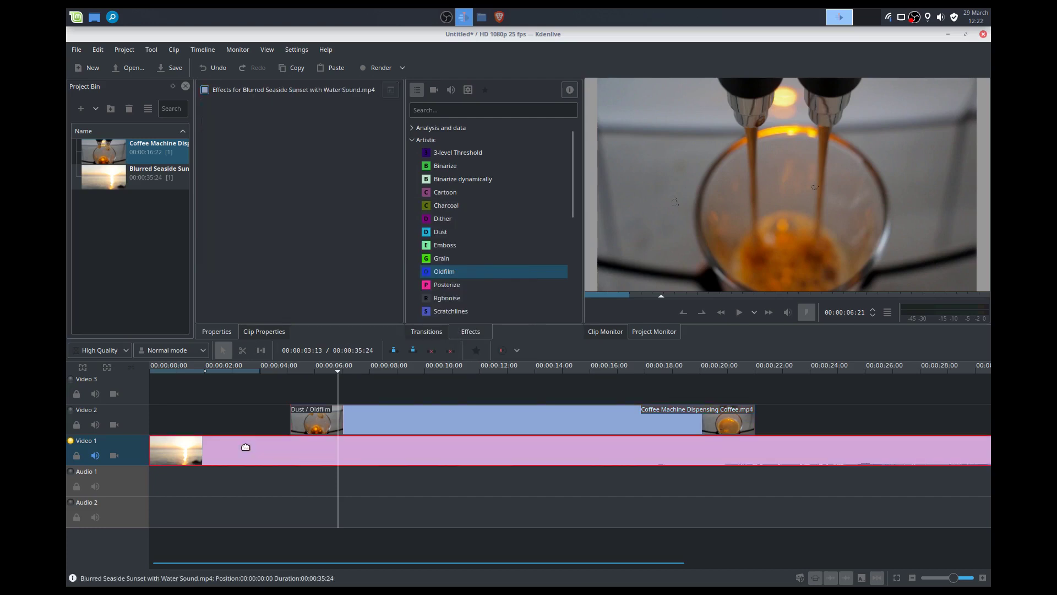
right_click(246, 446)
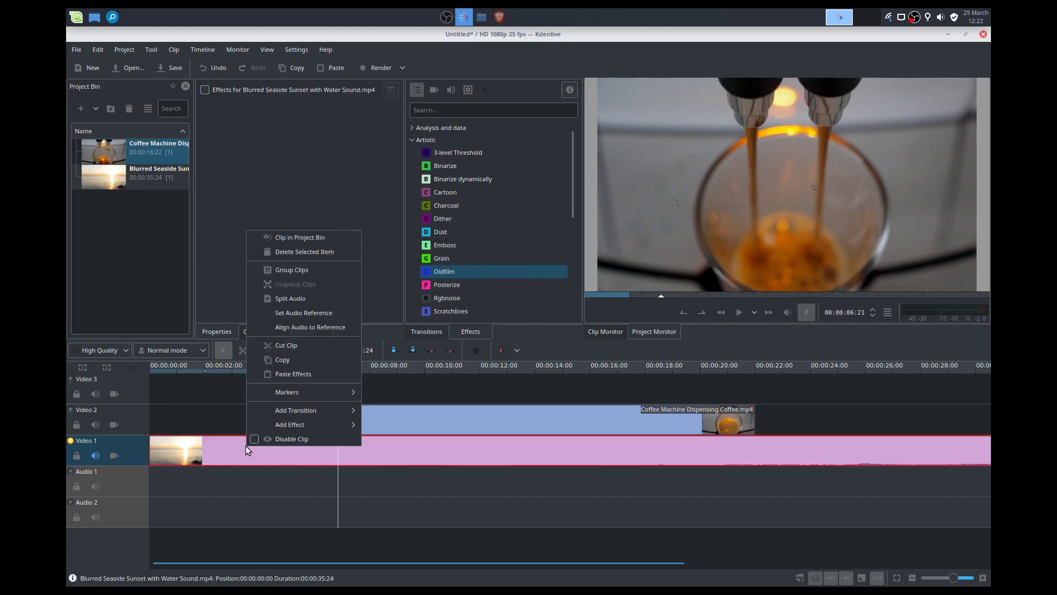
left_click(293, 374)
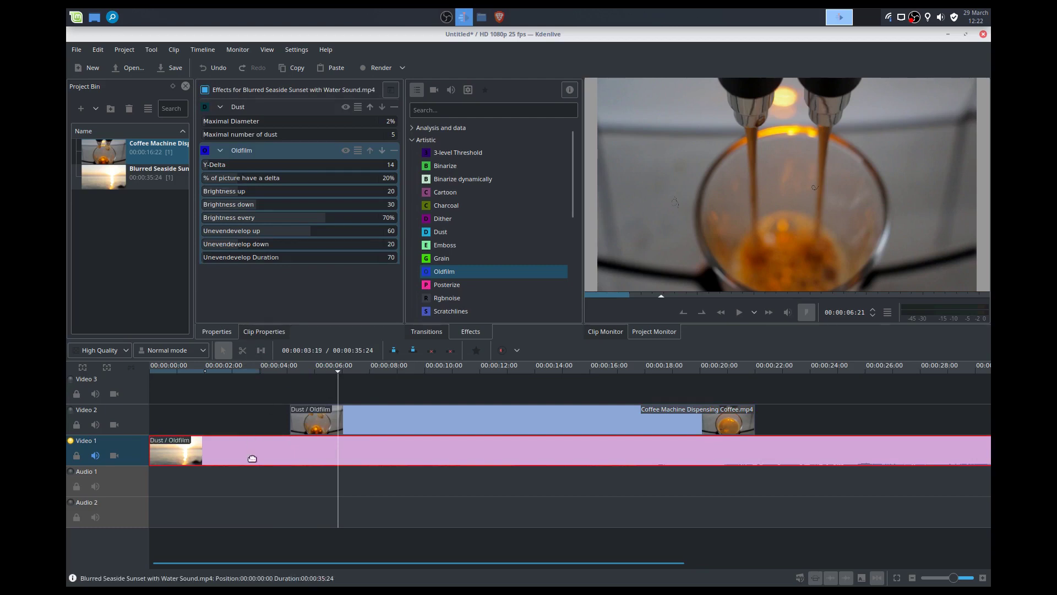
Step: Remove Oldfilm from the sunset clip and replay from about 3 seconds to check the Dust-only look
left_click(255, 424)
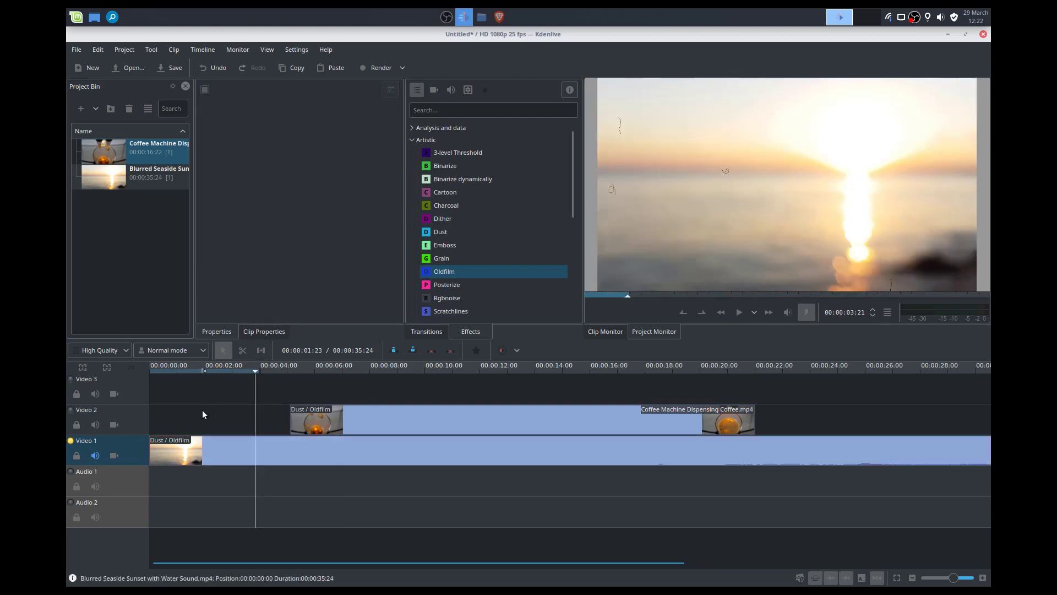
key("space")
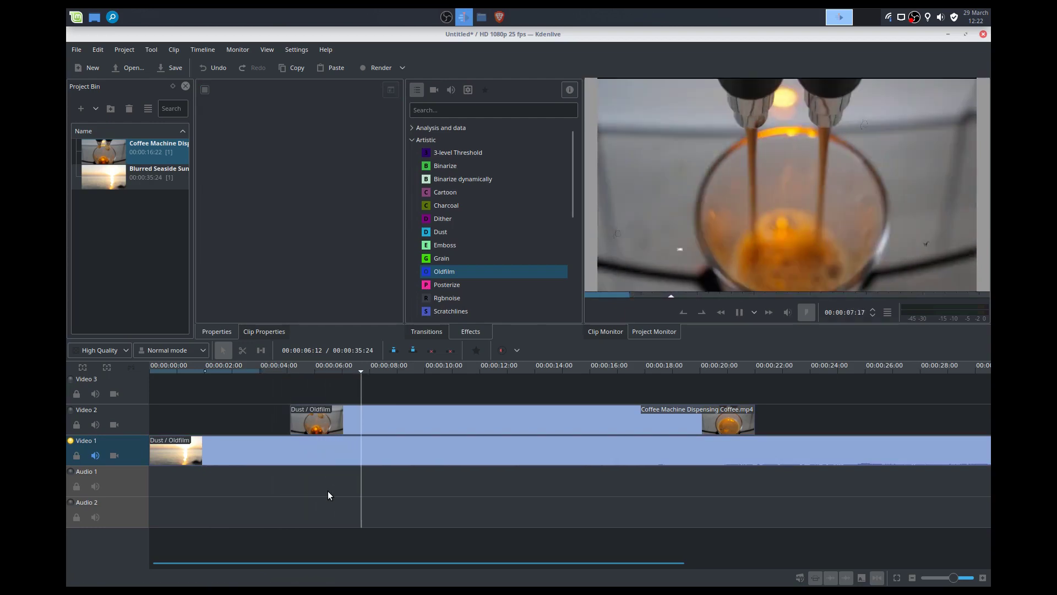
key("space")
left_click(345, 450)
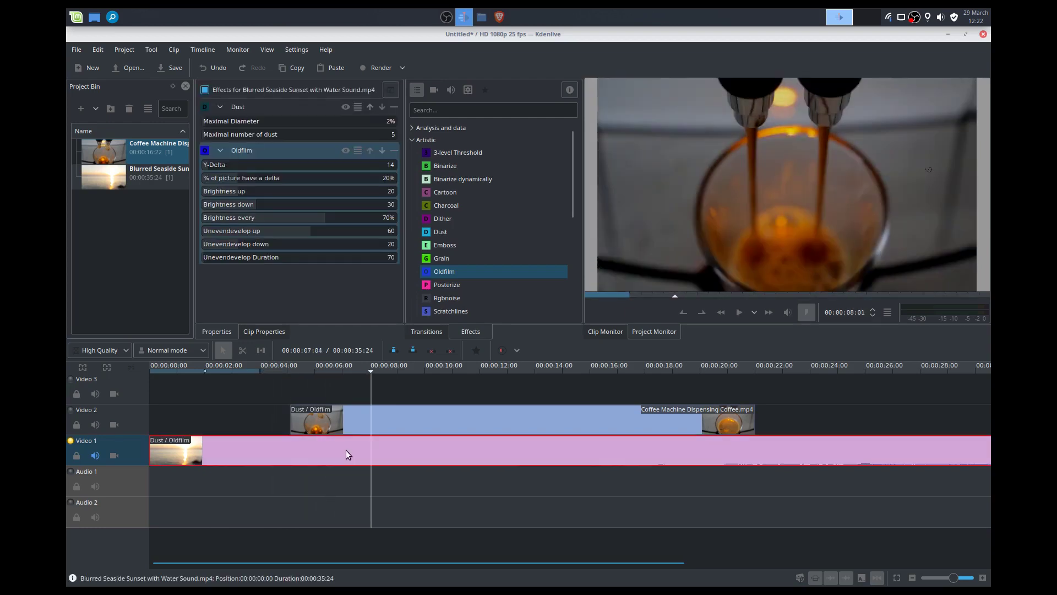
left_click(394, 150)
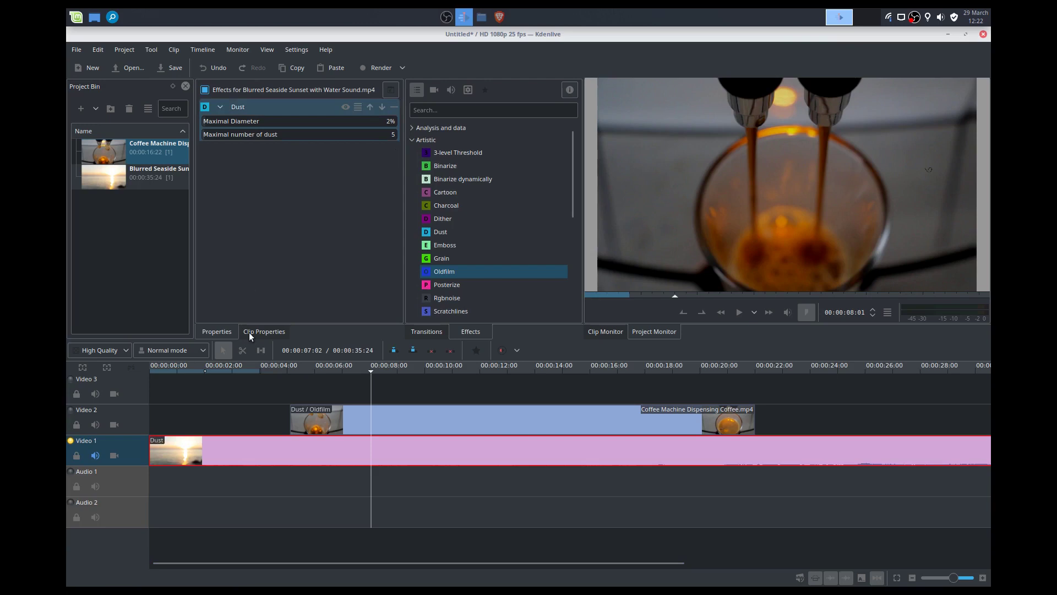
left_click(237, 398)
key("space")
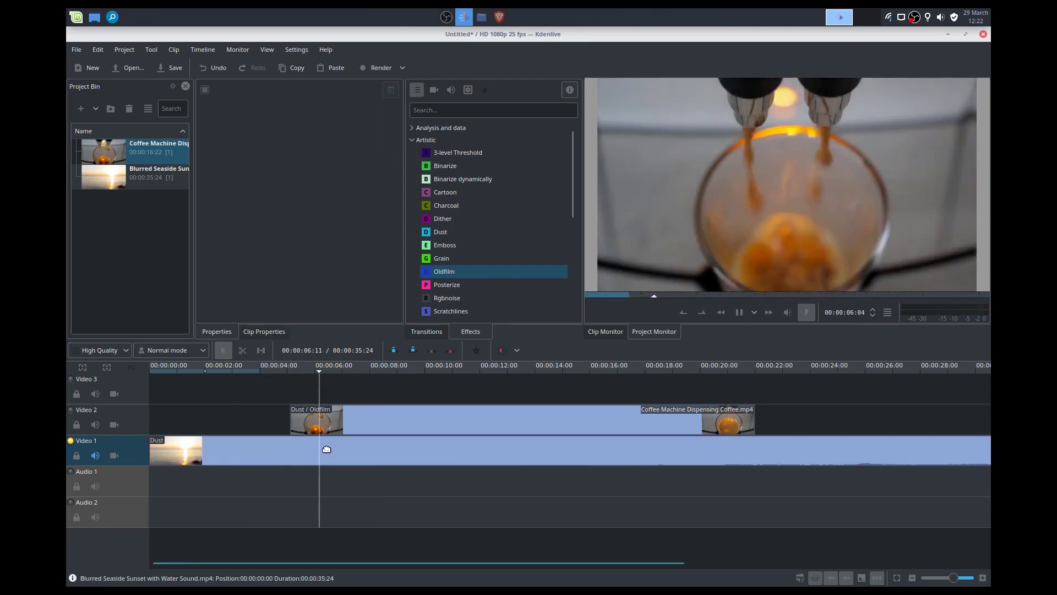
key("space")
left_click(369, 450)
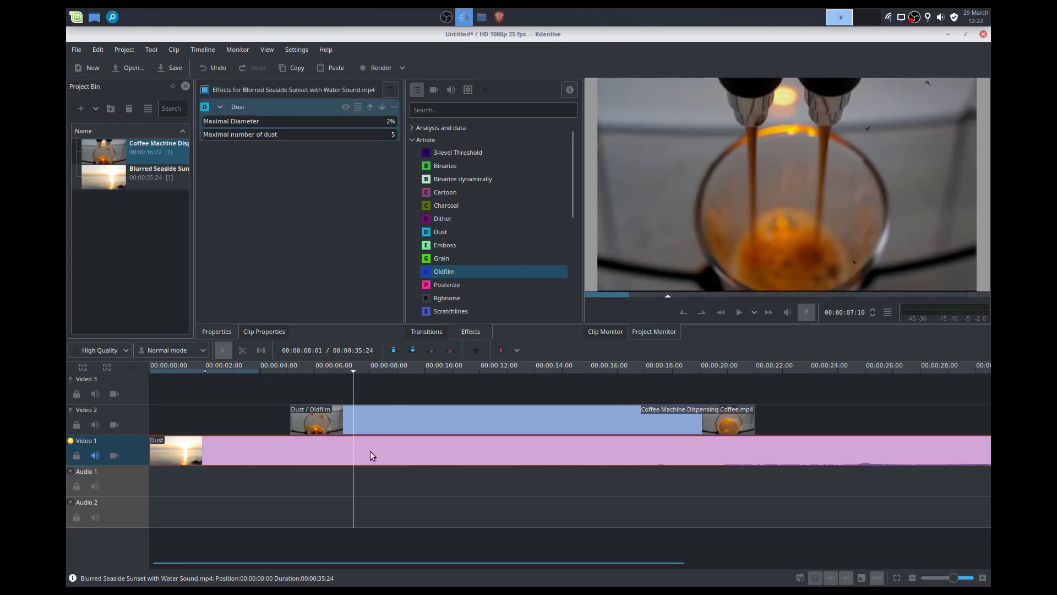
Step: Remove Dust from the sunset clip and apply Crop, Scale and Tilt to the coffee clip
left_click(394, 106)
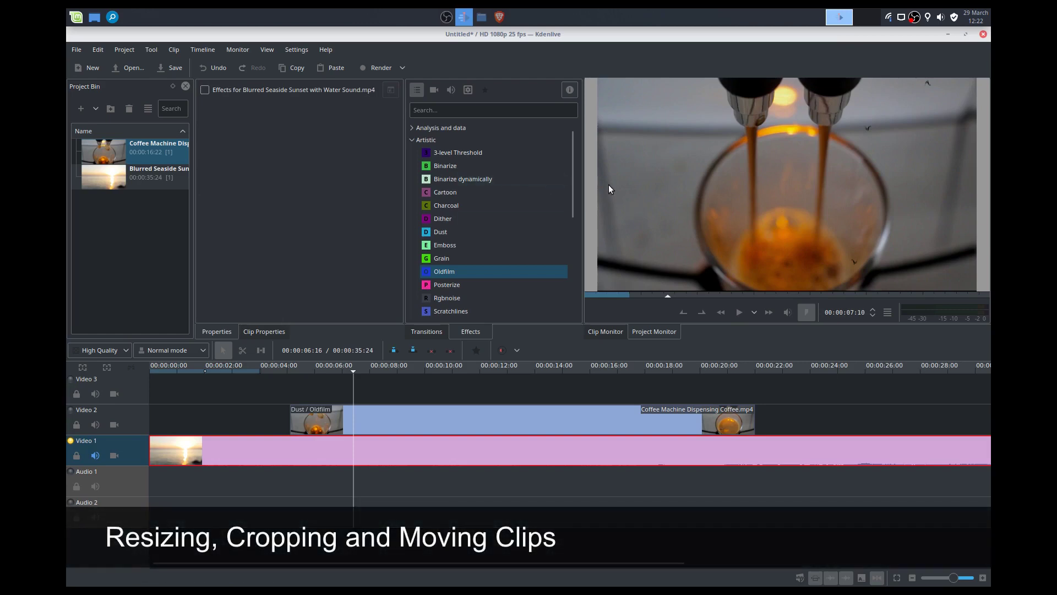
left_click(574, 152)
left_click(518, 271)
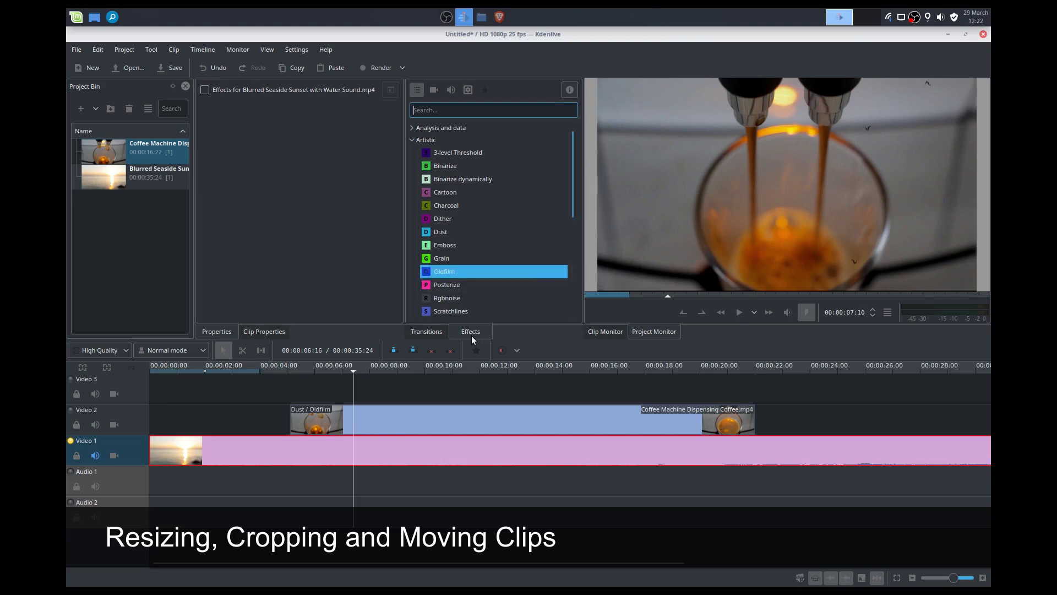
left_click(412, 139)
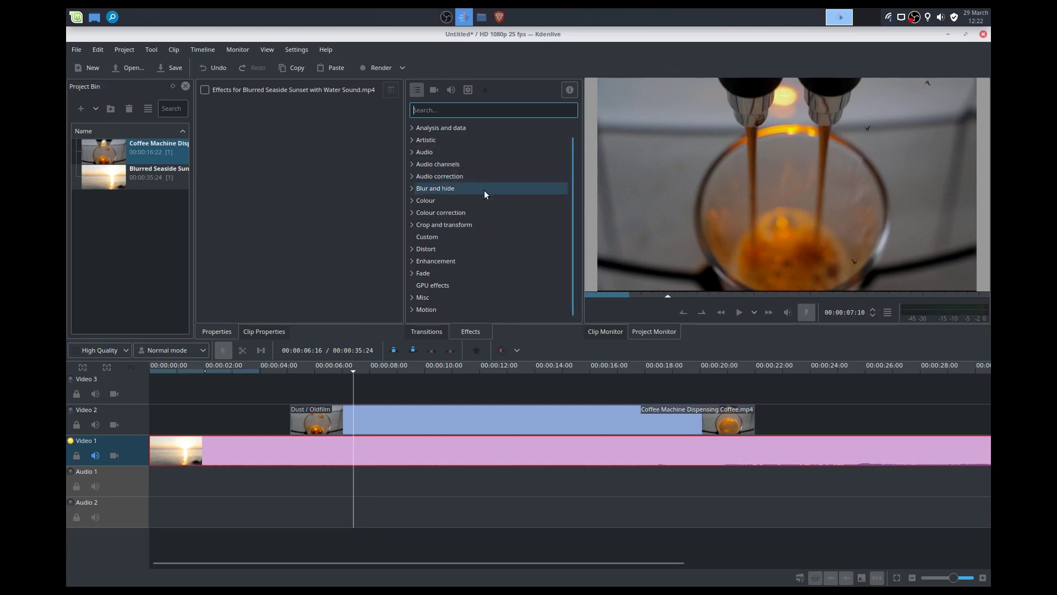
left_click(412, 223)
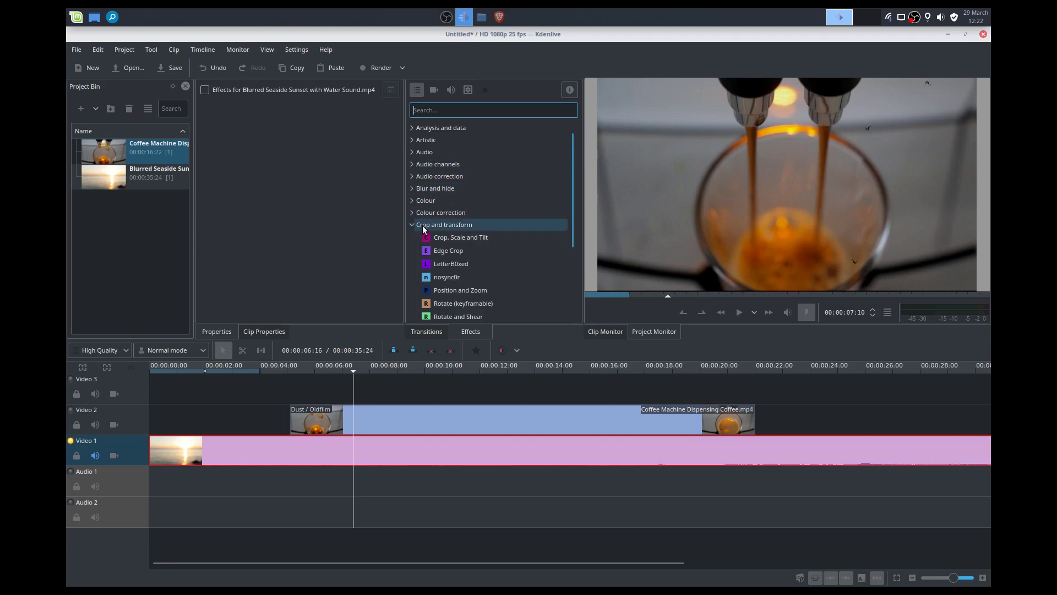
left_click(471, 238)
left_click_drag(478, 237, 486, 414)
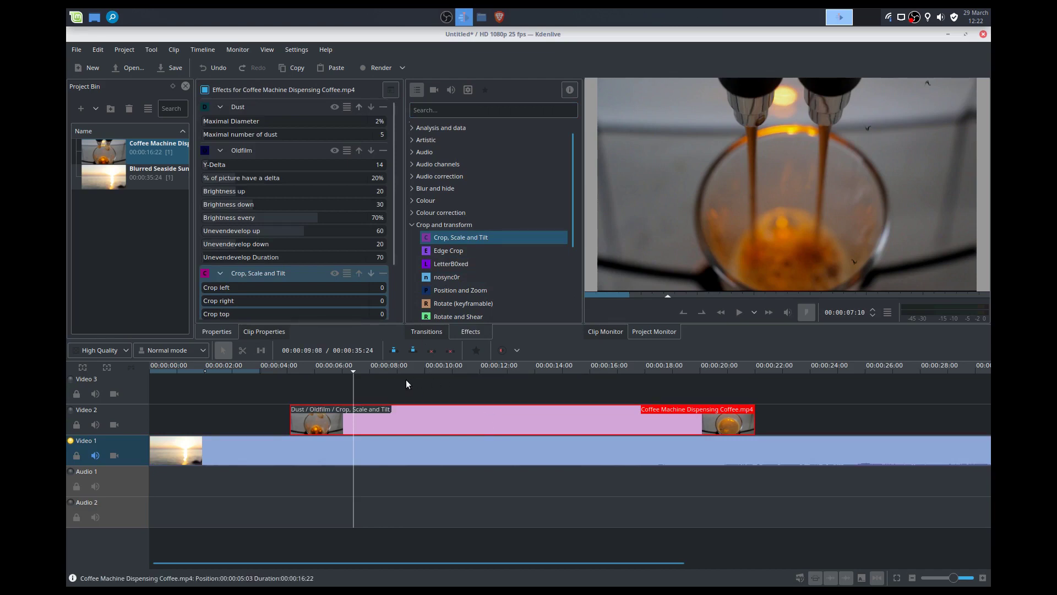
Step: Delete Oldfilm and Dust from the coffee clip, try crop and scale adjustments, then remove Crop, Scale and Tilt
left_click(383, 150)
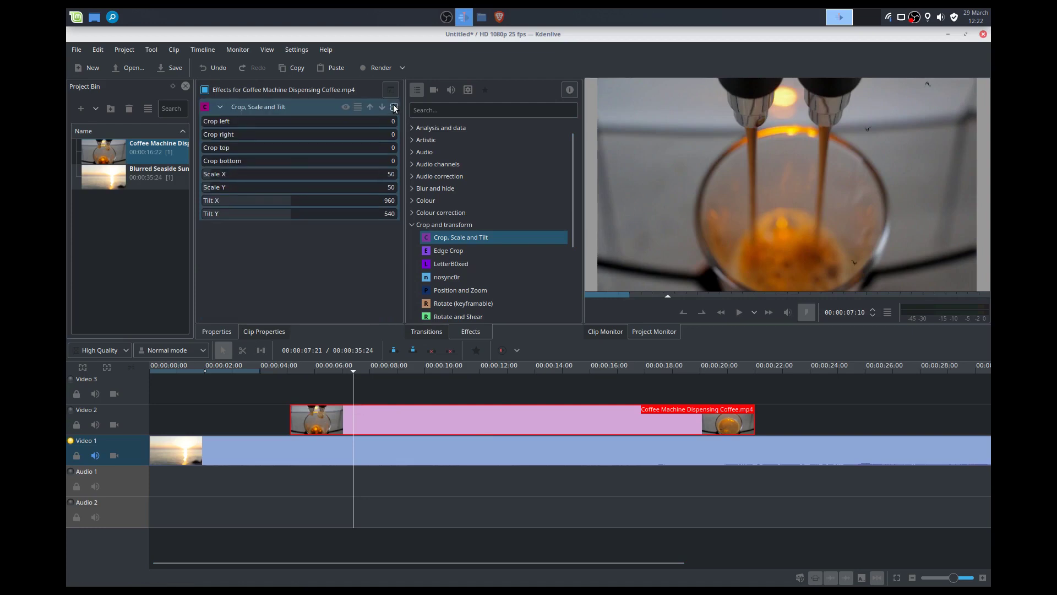
left_click(394, 107)
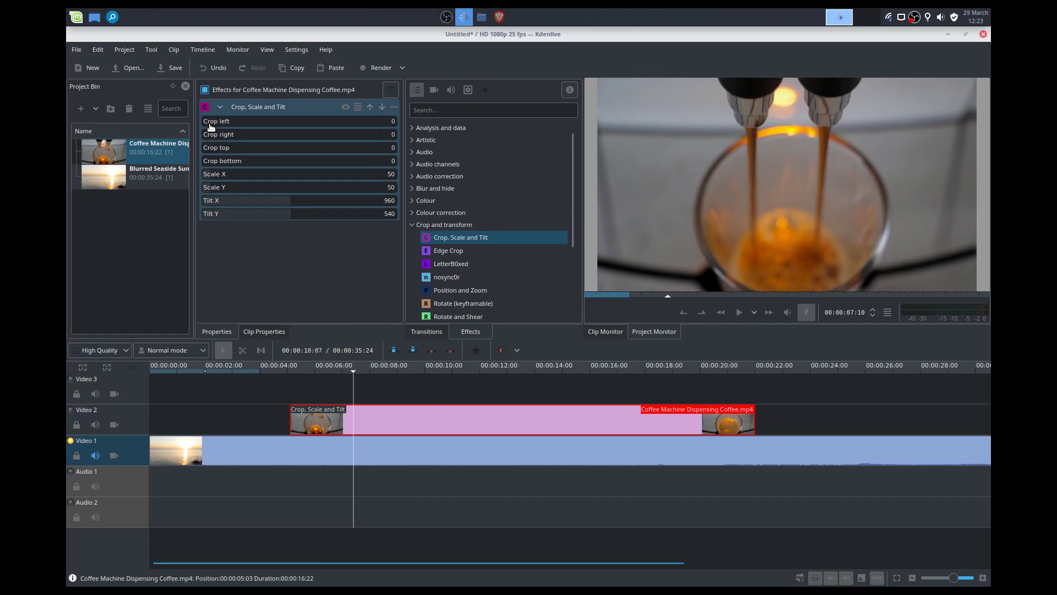
left_click_drag(214, 126, 236, 143)
left_click(219, 139)
left_click_drag(231, 179, 210, 182)
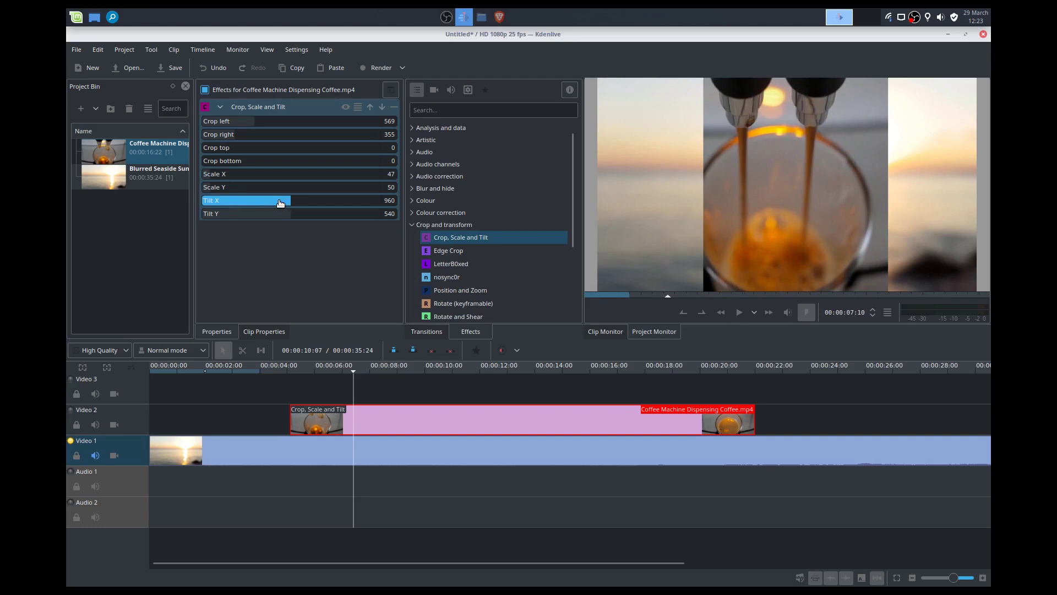
left_click_drag(283, 204, 280, 207)
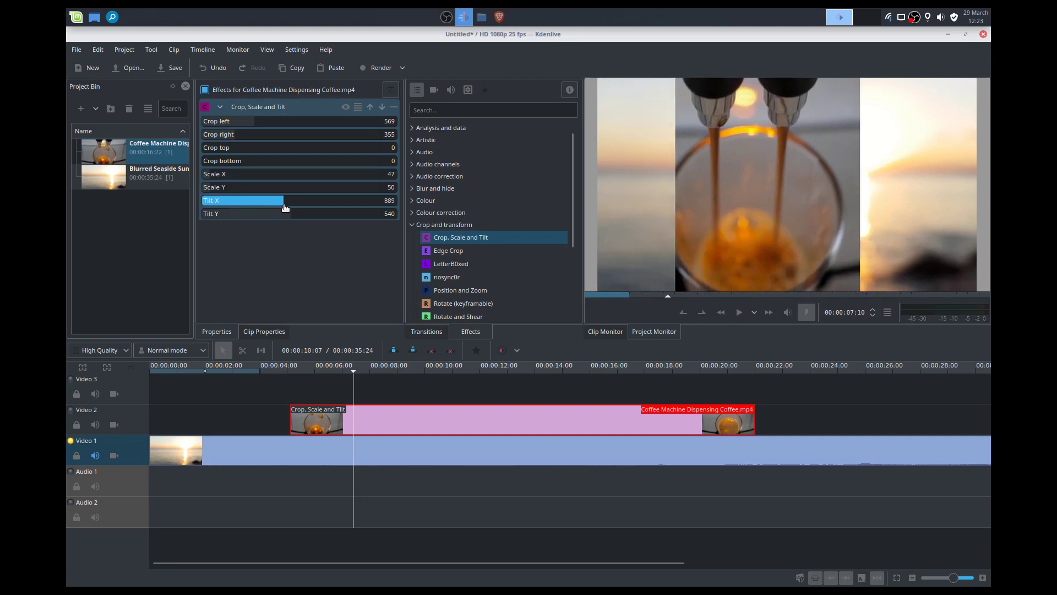
mouse_move(286, 217)
left_mouse_down()
mouse_move(307, 217)
mouse_move(268, 219)
mouse_move(292, 219)
left_mouse_up()
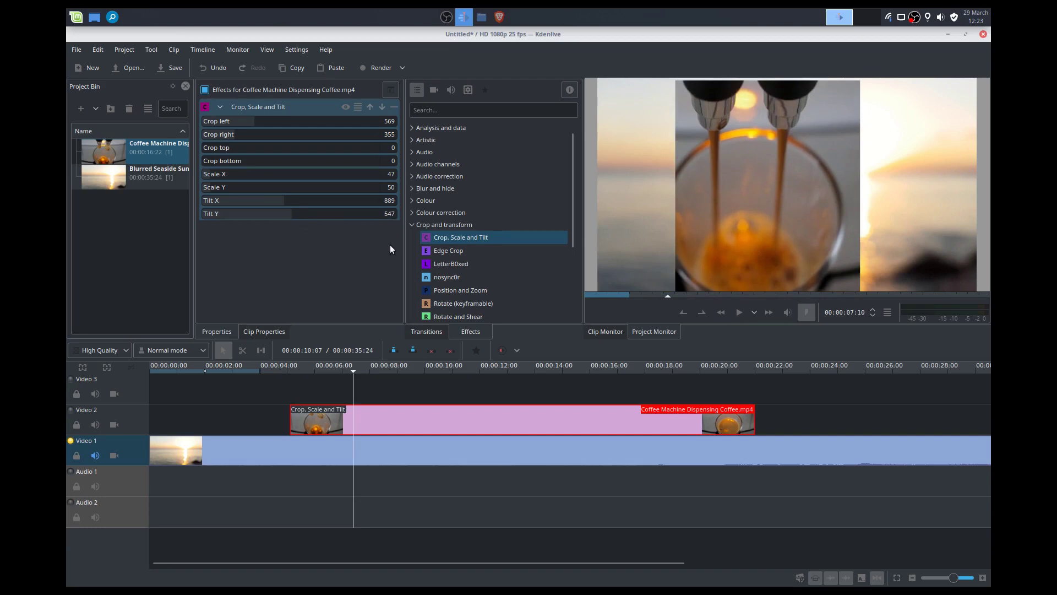
left_click(394, 107)
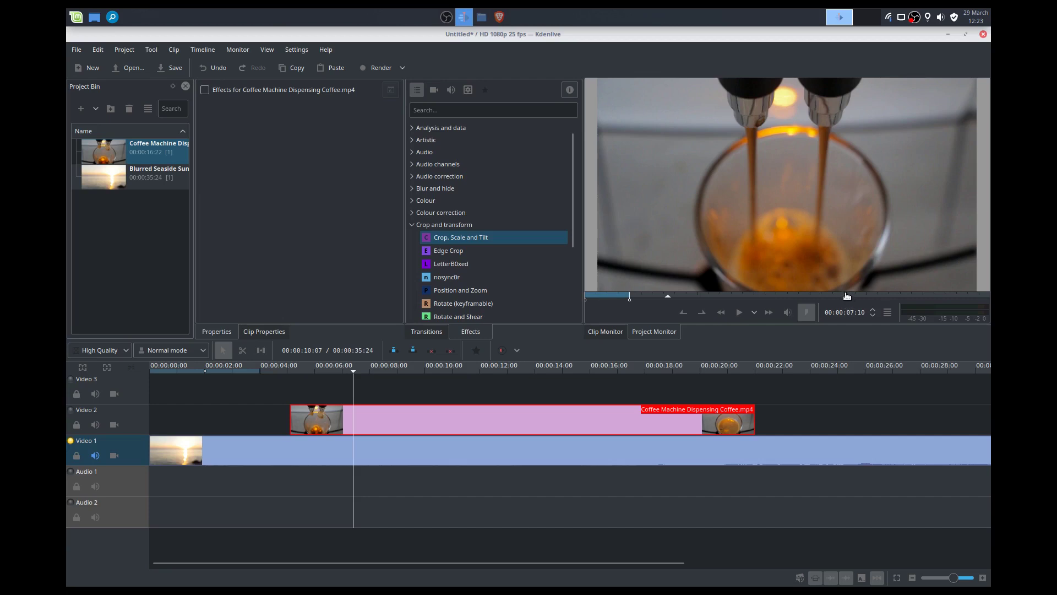
Step: Apply Position and Zoom to the coffee clip, unlock its ratio, and resize and move its frame
left_click_drag(570, 232, 571, 240)
left_click(496, 274)
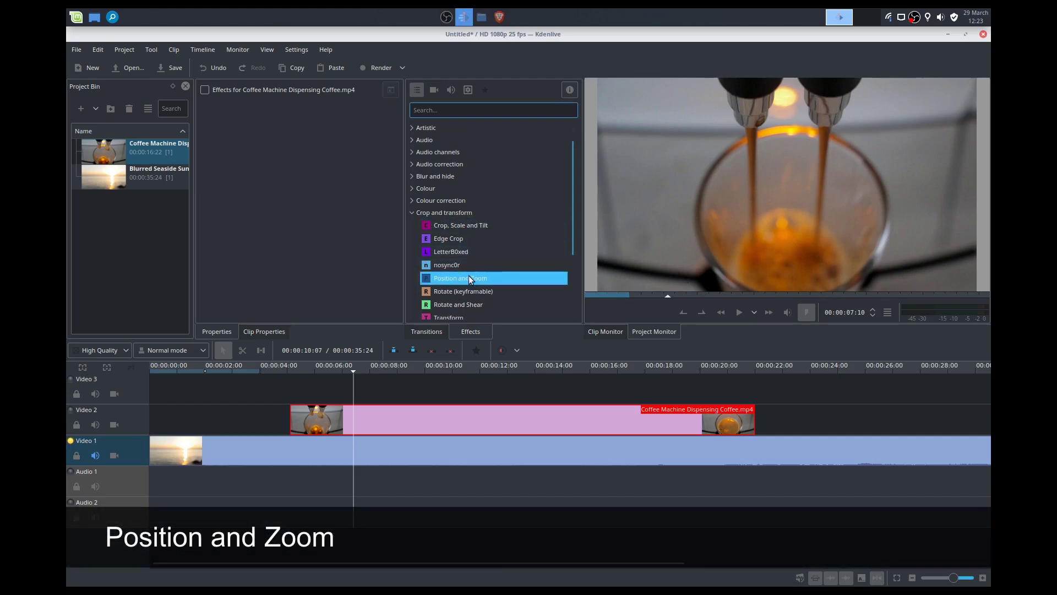
left_click_drag(468, 276, 470, 420)
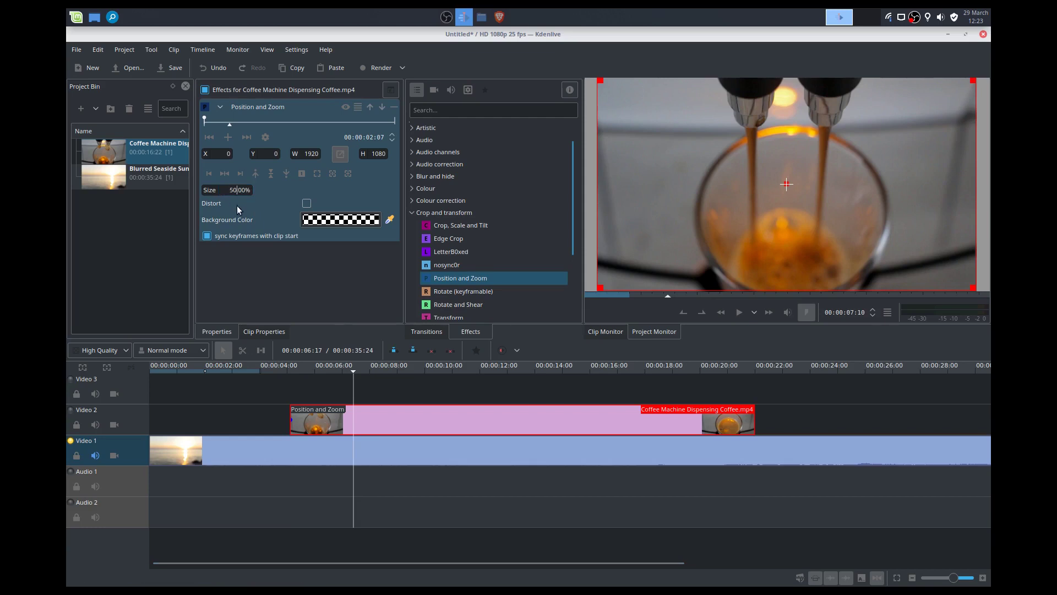
key("Return")
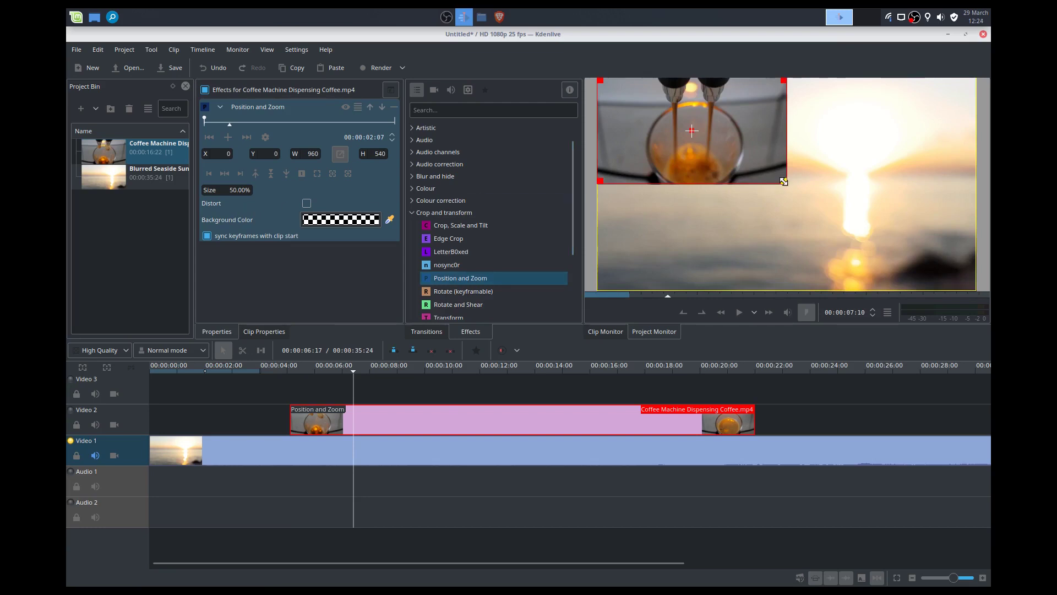
mouse_move(783, 181)
left_mouse_down()
mouse_move(755, 152)
mouse_move(783, 181)
left_mouse_up()
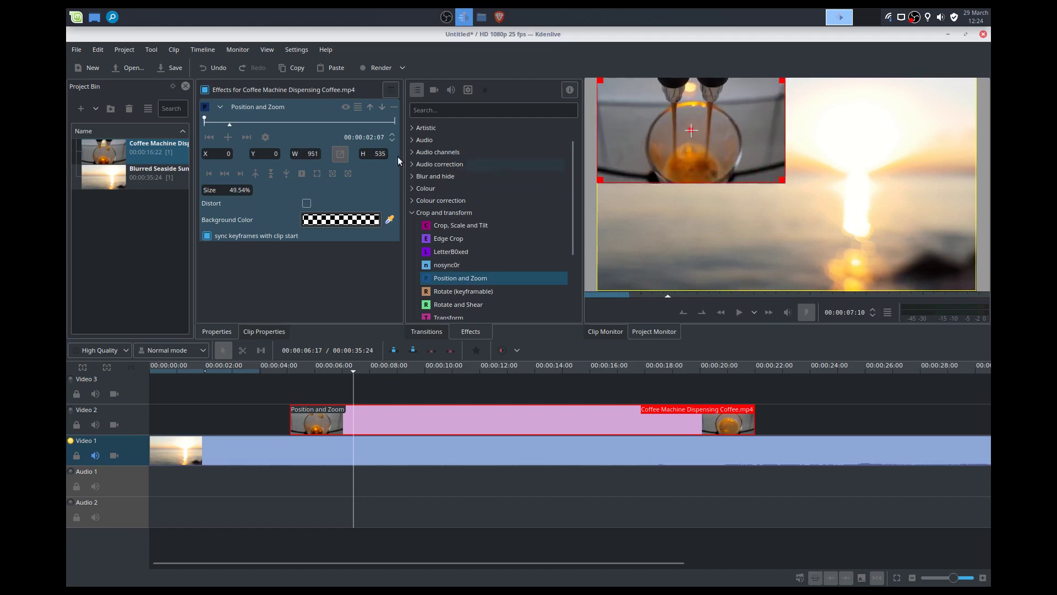
left_click(346, 157)
left_click_drag(783, 181, 840, 217)
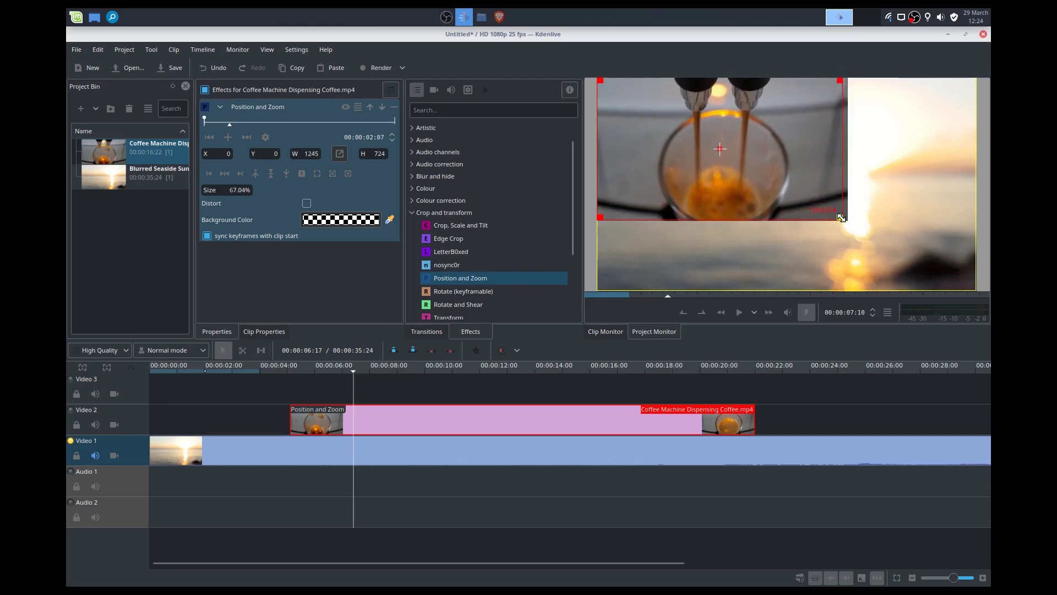
left_click_drag(721, 152, 838, 208)
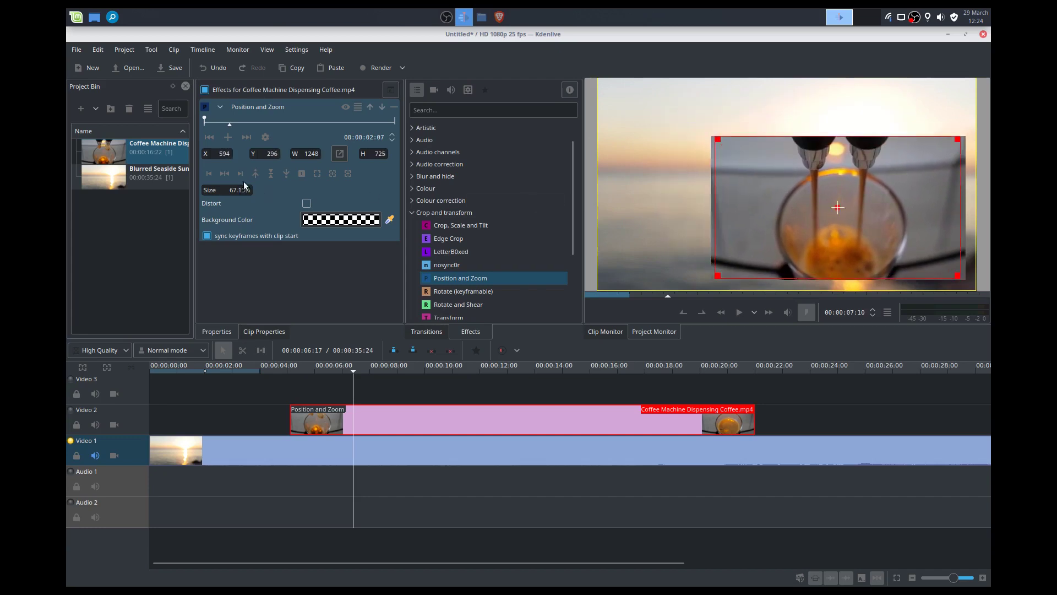
Step: Set the horizontal position to 604 and size to 25%, placing the inset in the lower right
left_click(225, 154)
key("ctrl+a")
type("604")
key("Return")
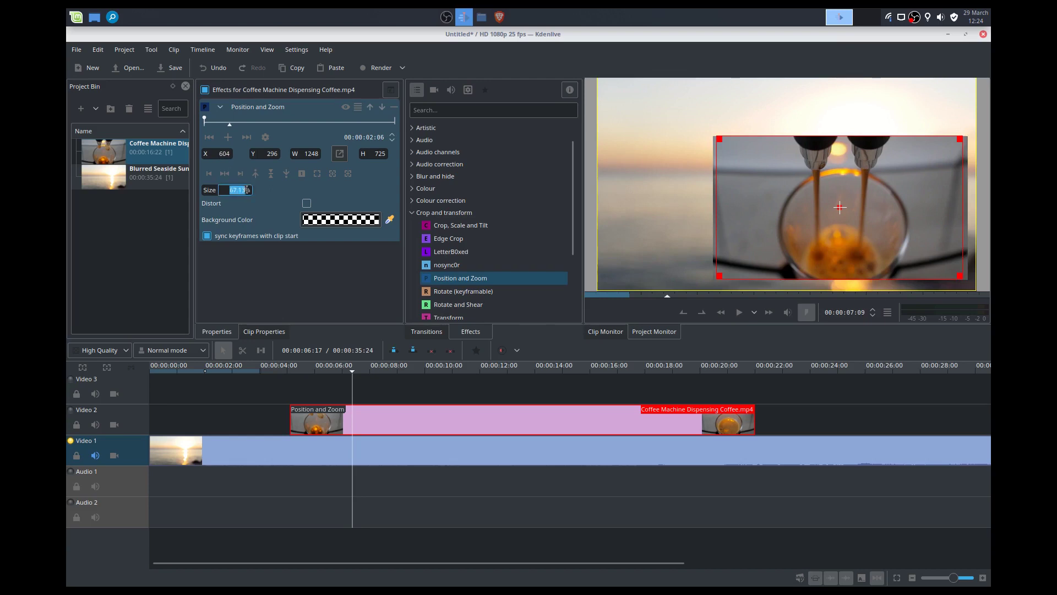
left_click(253, 188)
type("25")
key("Return")
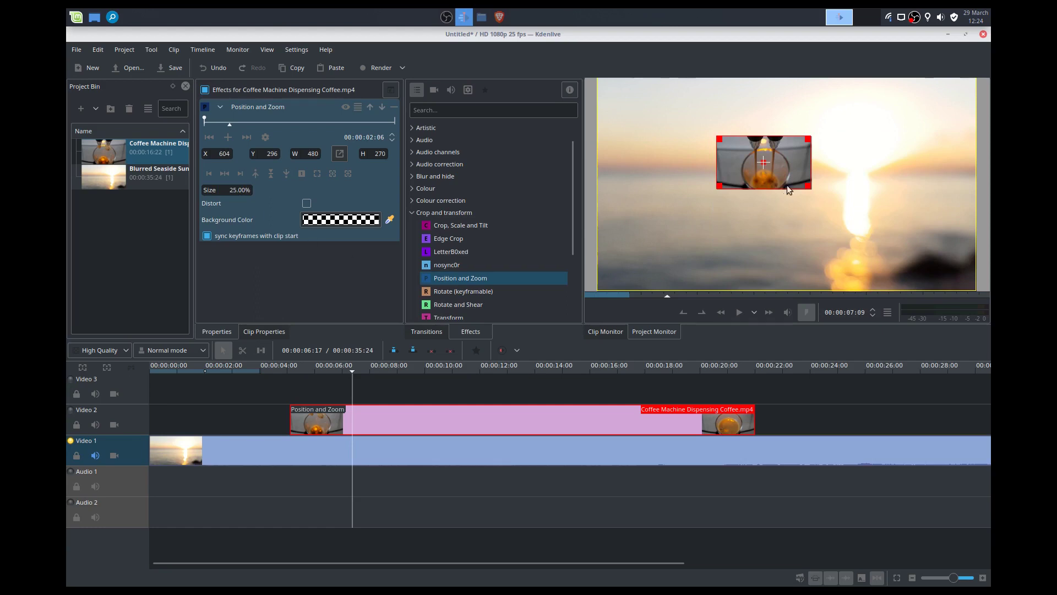
left_click_drag(764, 163, 921, 257)
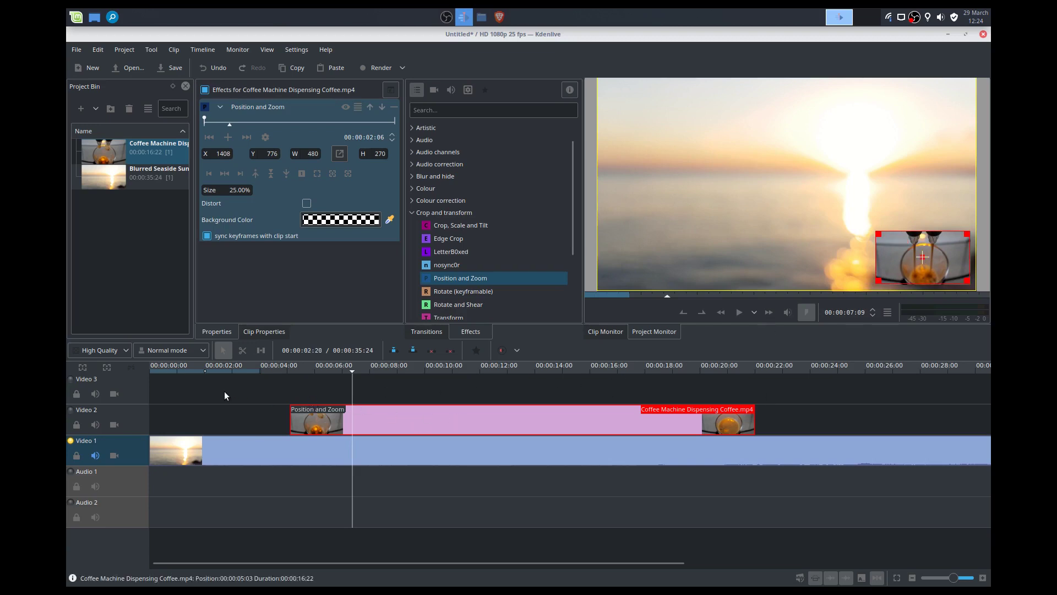
left_click(275, 395)
key("space")
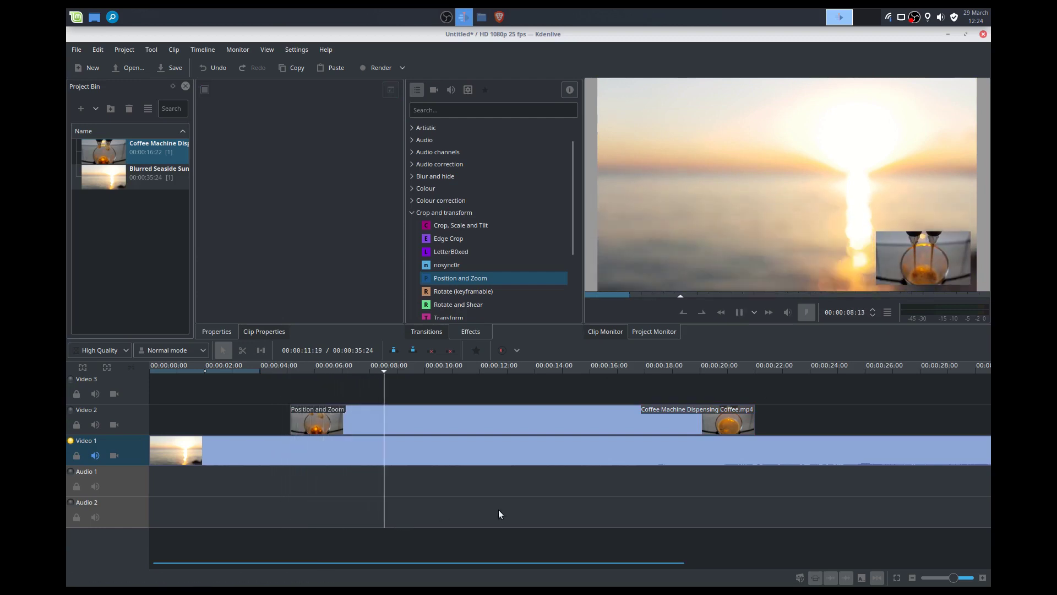
key("space")
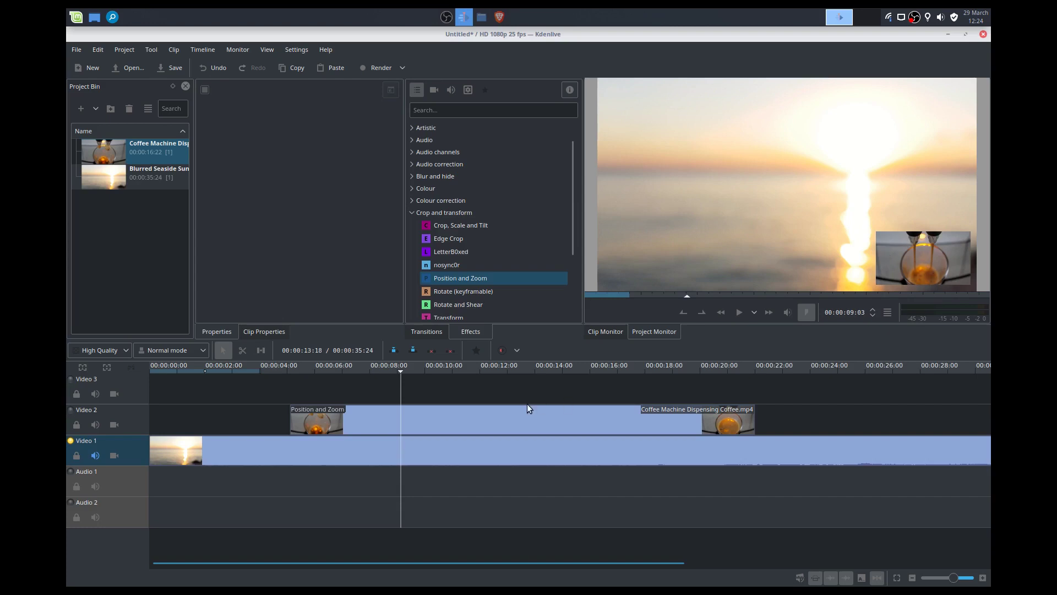
key("space")
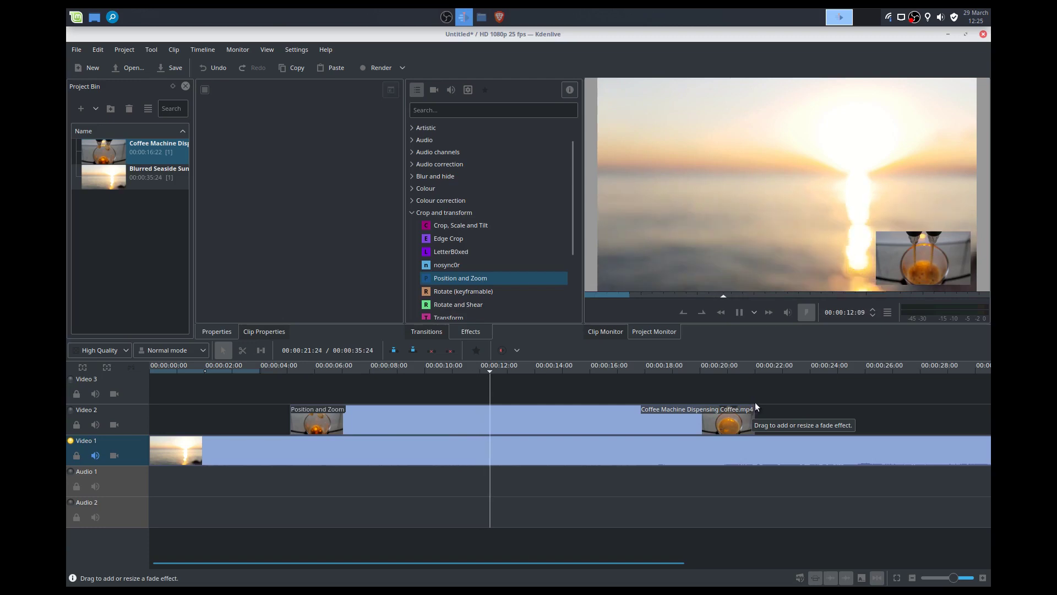
key("space")
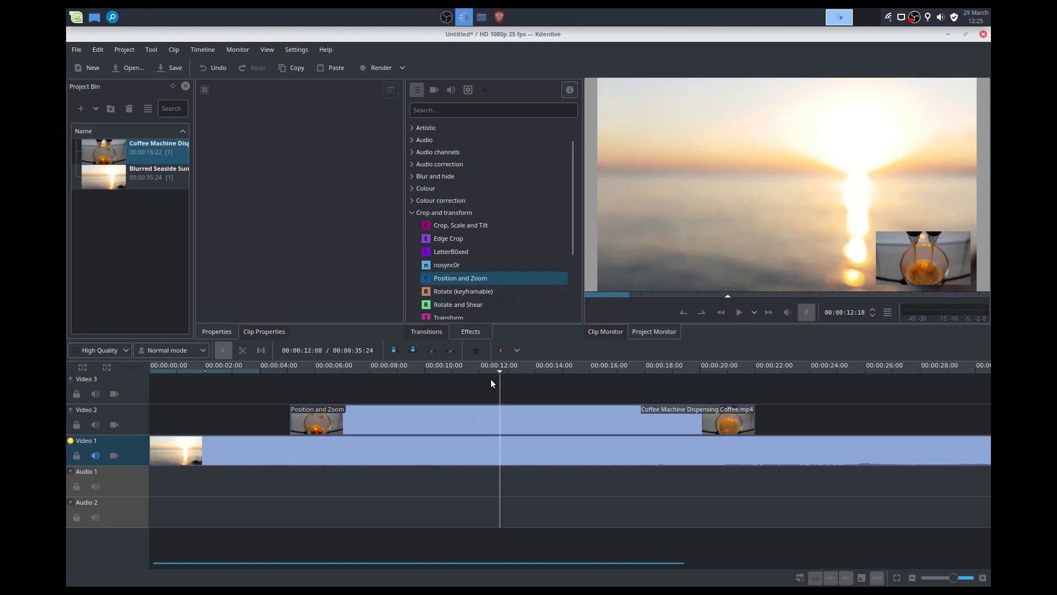
left_click(463, 425)
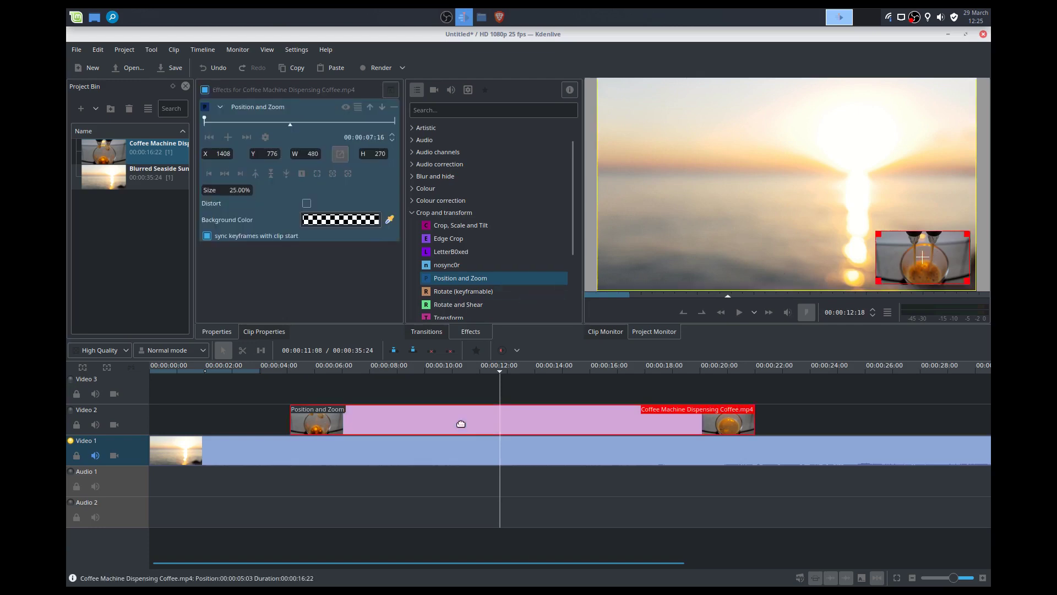
Step: Delete Position and Zoom and stretch a new Composite transition across the entire coffee clip
left_click(390, 108)
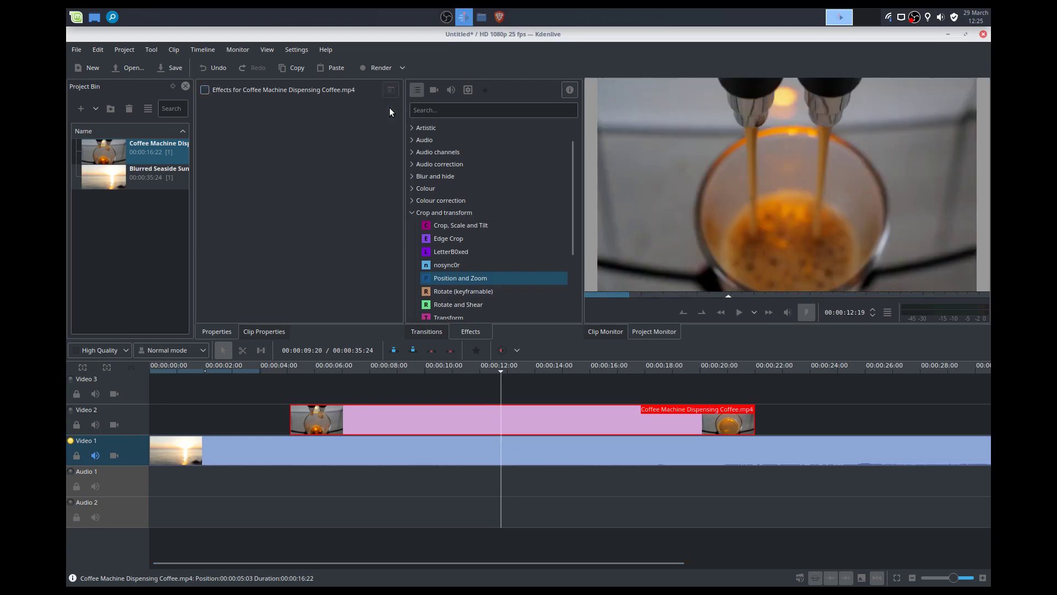
left_click(412, 209)
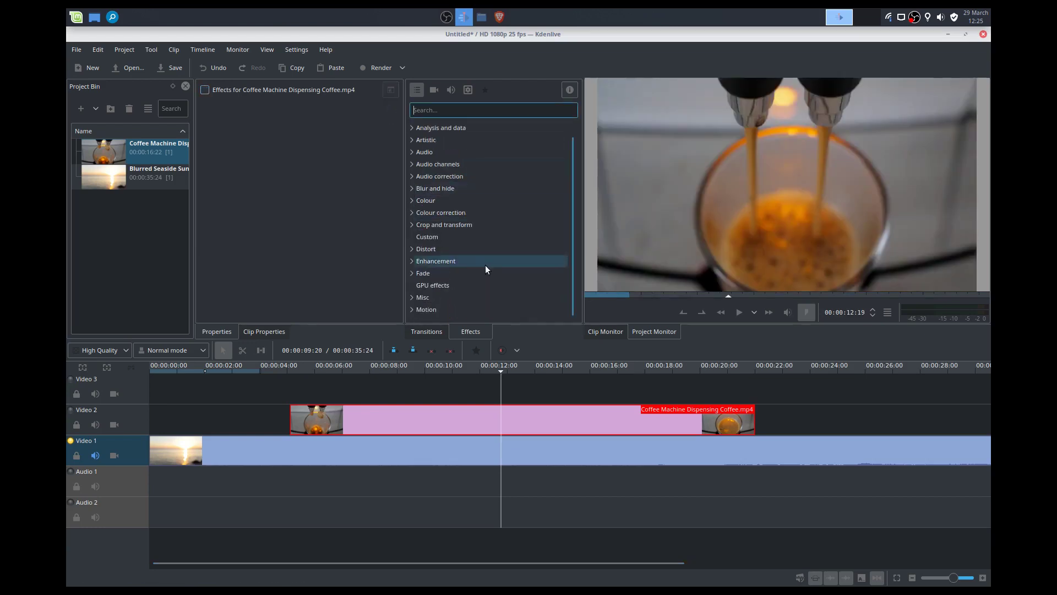
left_click(427, 332)
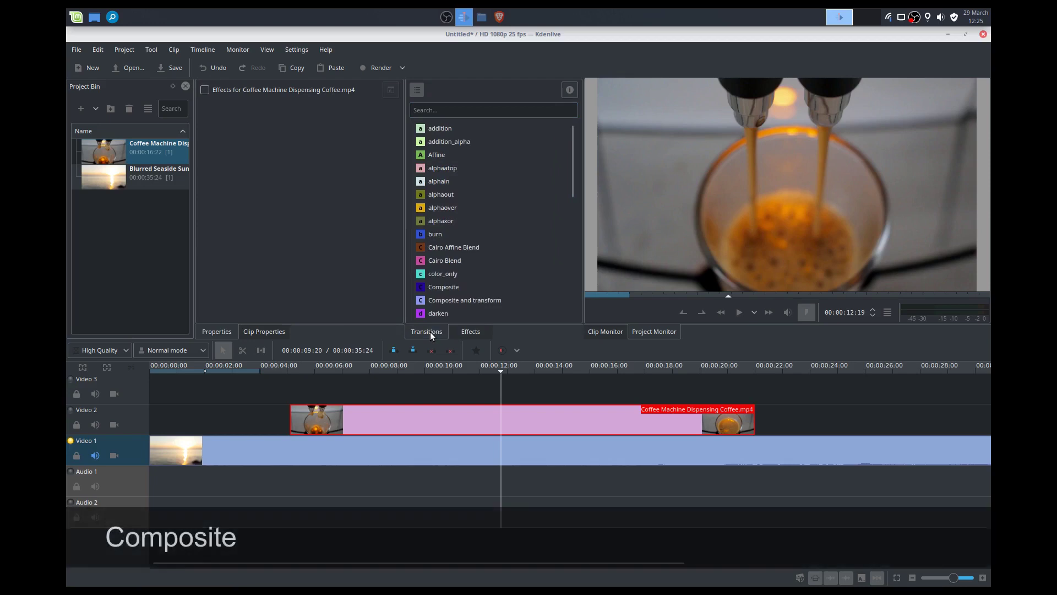
left_click(448, 285)
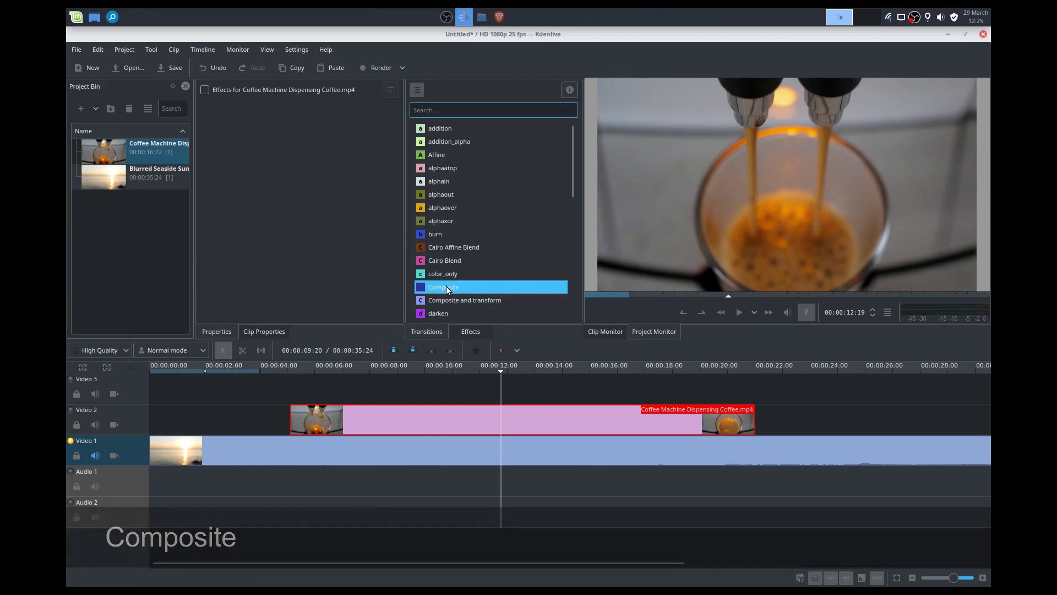
left_click_drag(449, 286, 426, 422)
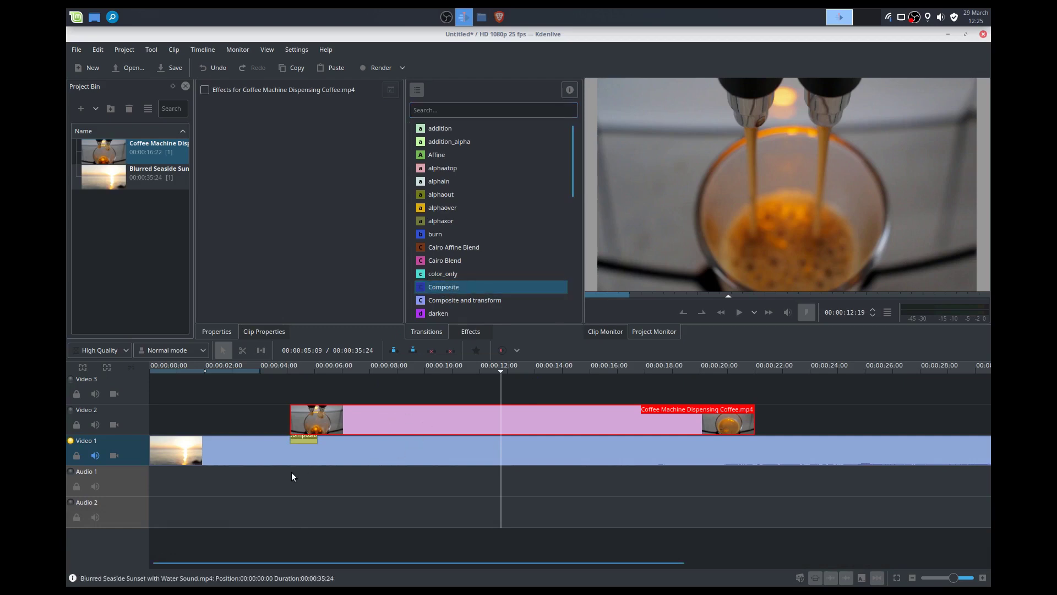
left_click(305, 437)
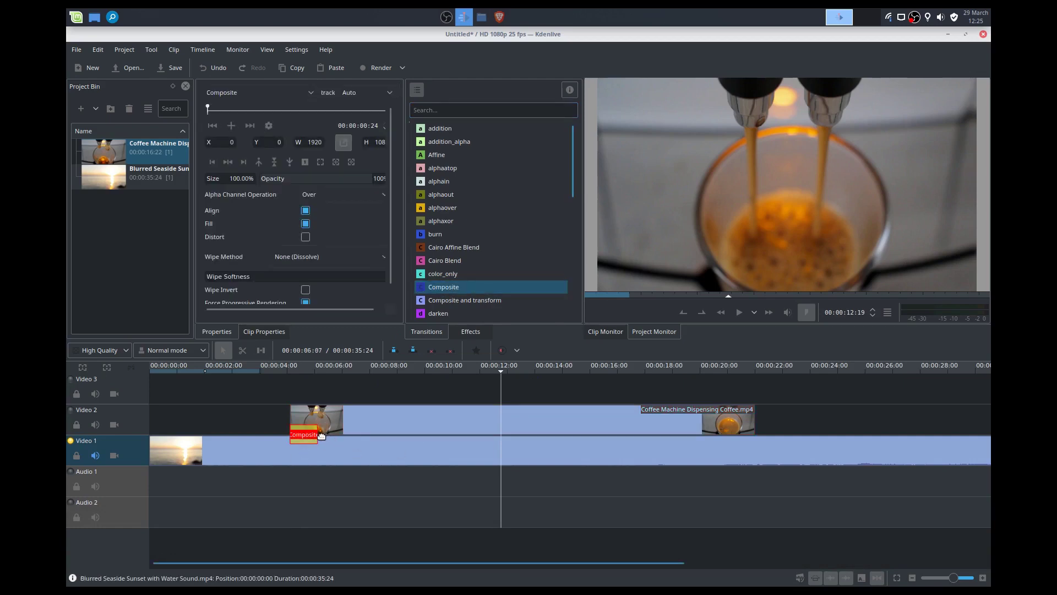
left_click_drag(316, 436, 755, 430)
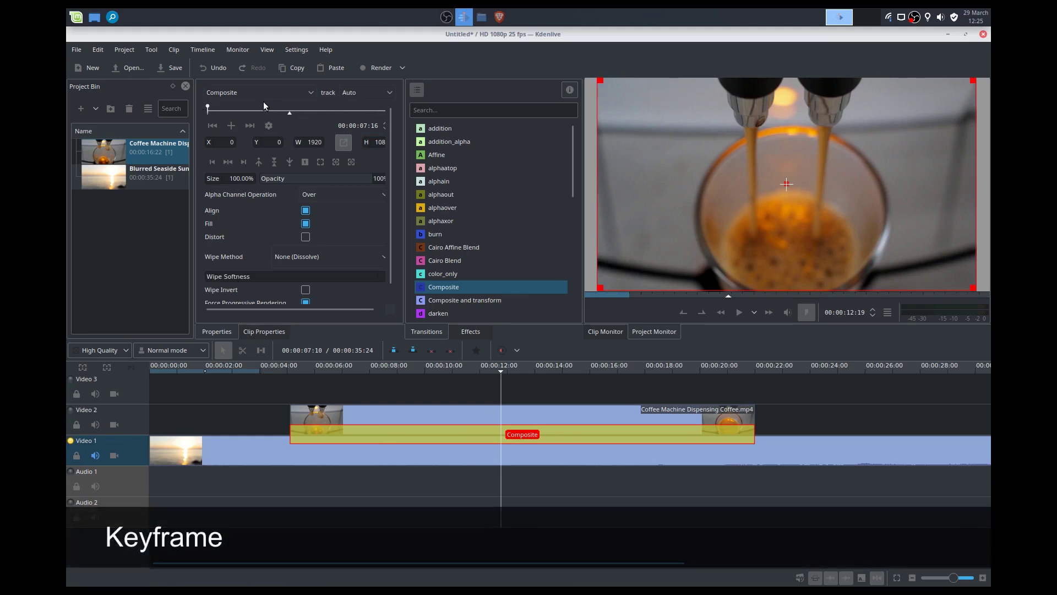
left_click(400, 395)
Step: Reselect the Composite transition and preview it from around 7 seconds
left_click(384, 435)
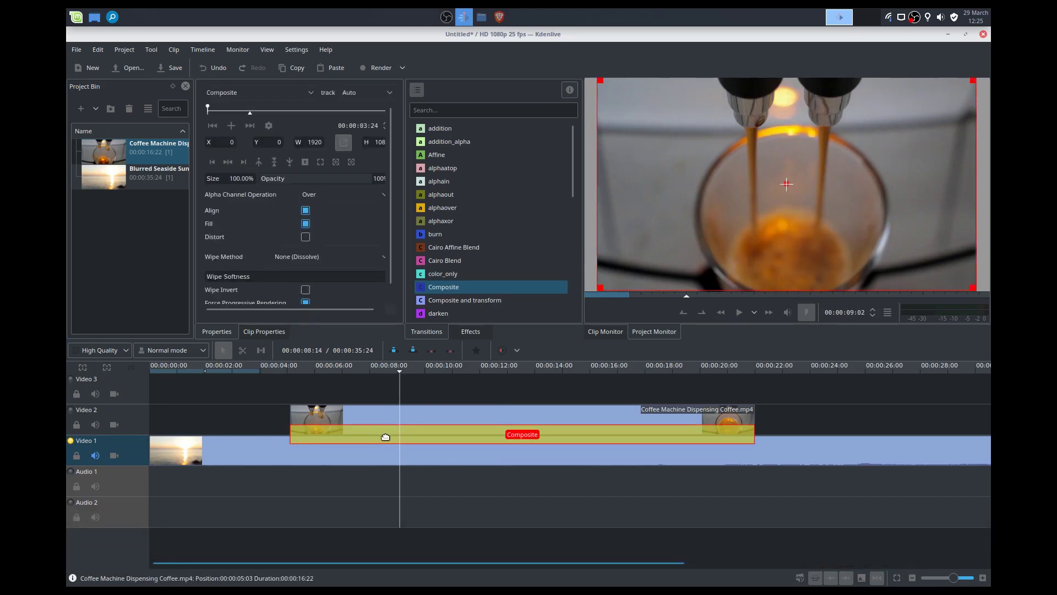
left_click_drag(399, 374, 282, 380)
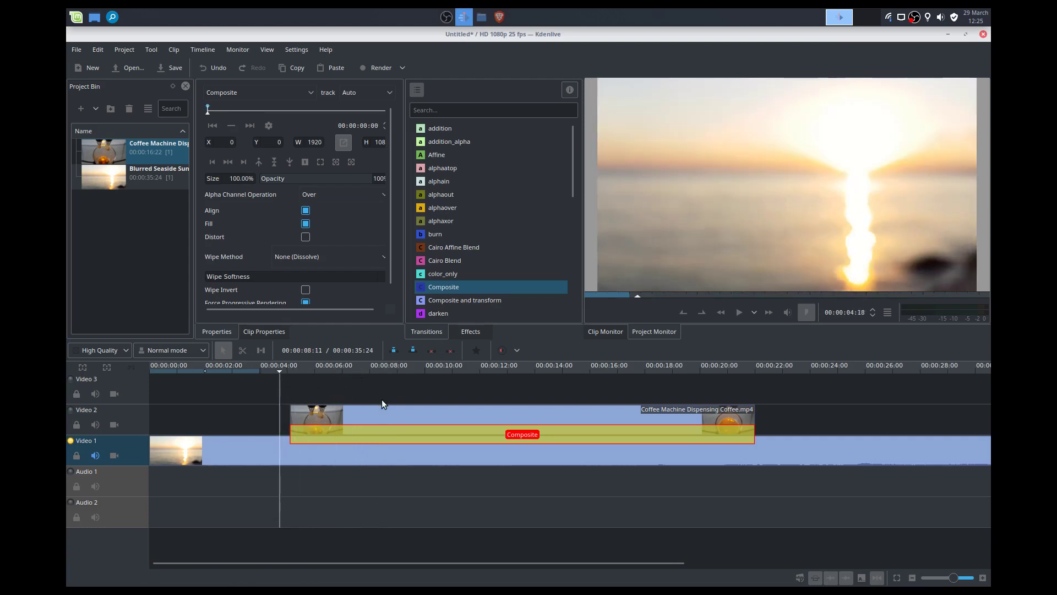
key("space")
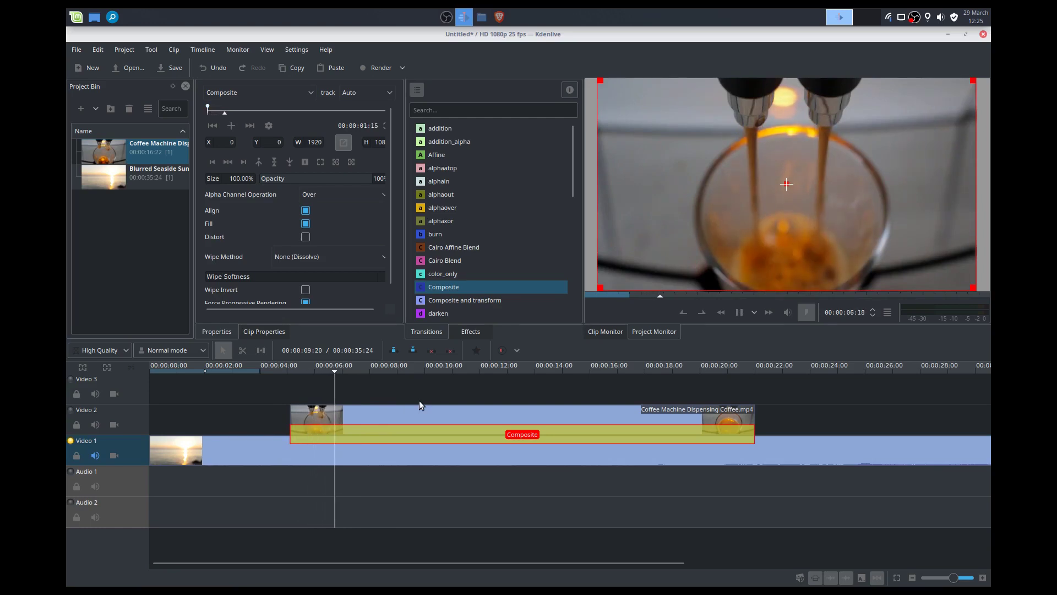
key("space")
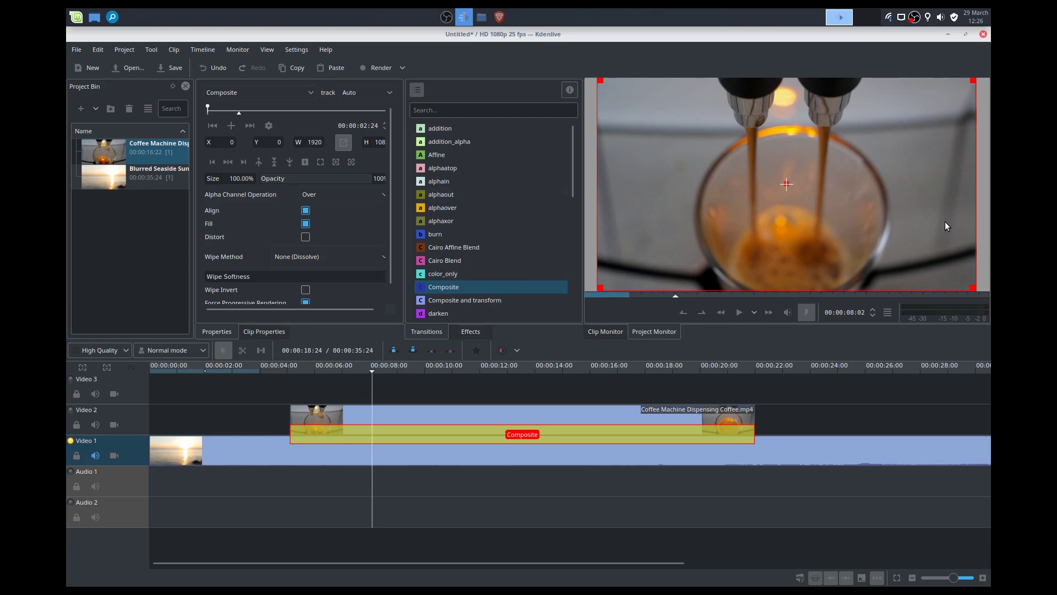
Step: Add a Composite keyframe at 00:00:02:24 with Size set to 50%
left_click(231, 178)
double_click(231, 178)
type("5")
left_click(232, 126)
left_click_drag(241, 179, 224, 176)
key("Return")
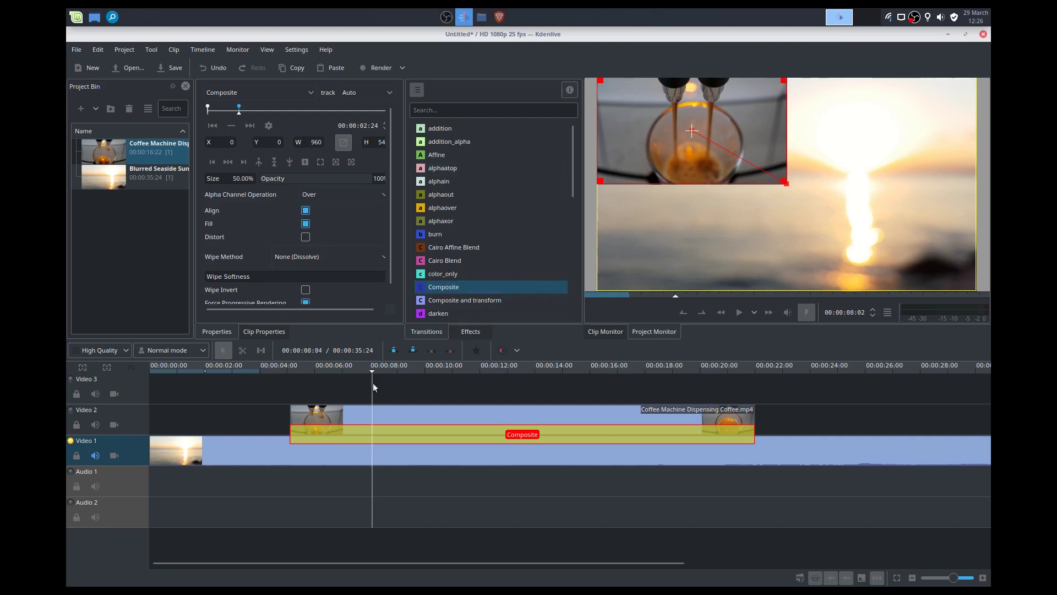
left_click(288, 388)
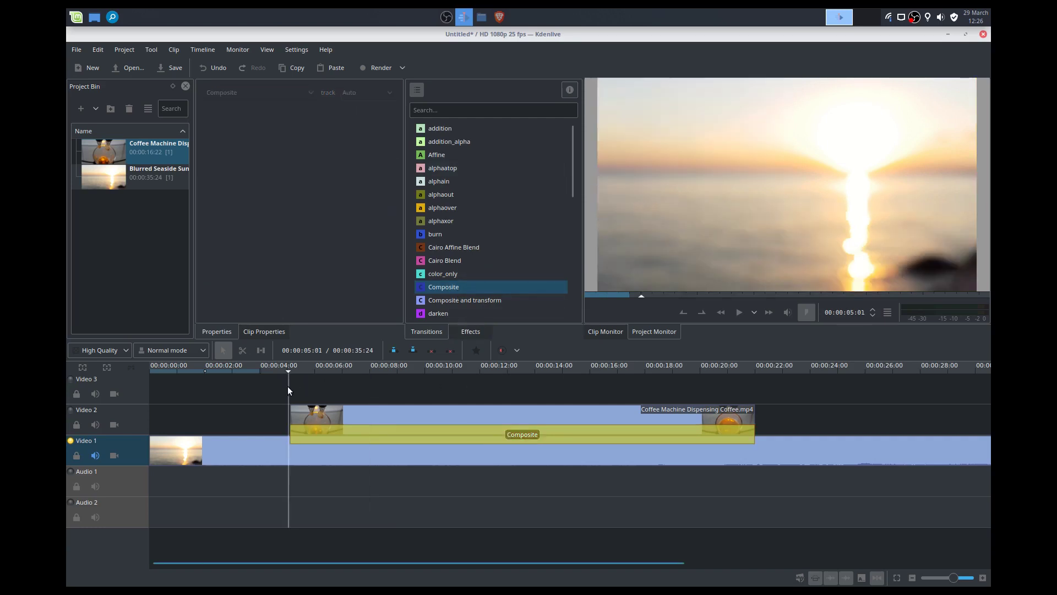
left_click(309, 435)
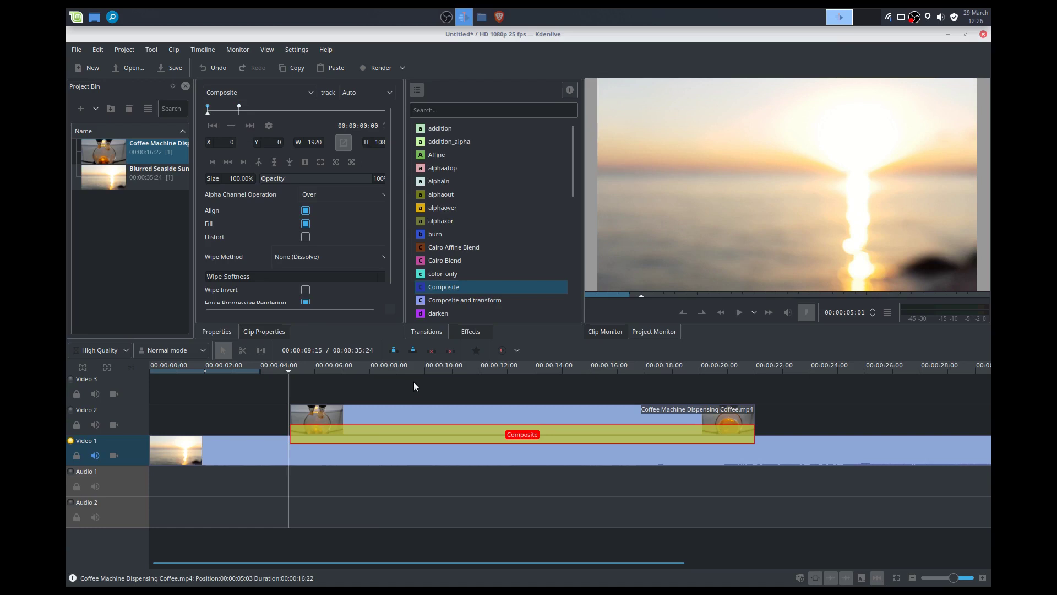
key("space")
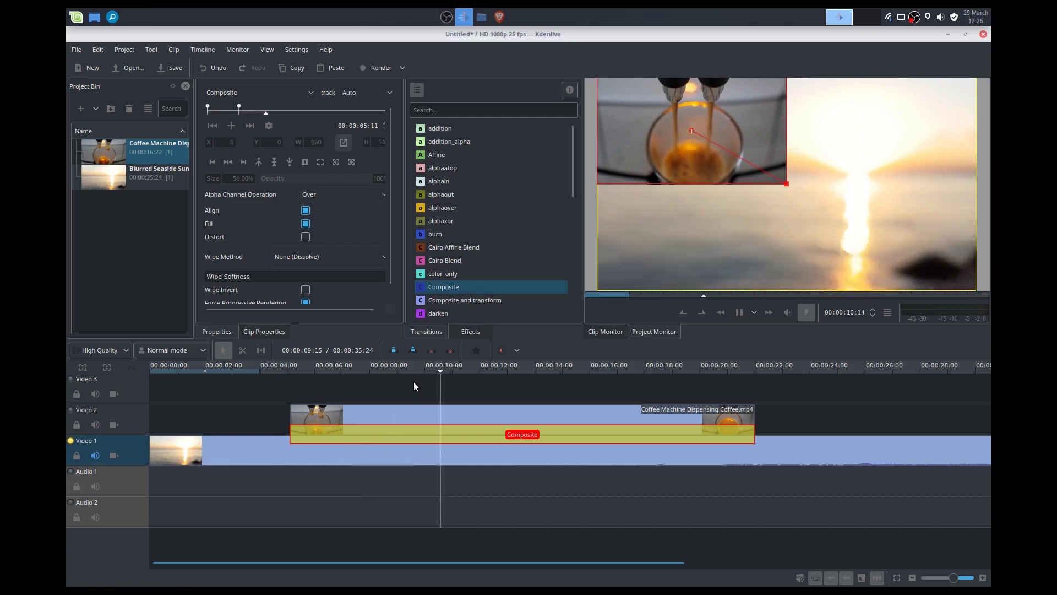
key("space")
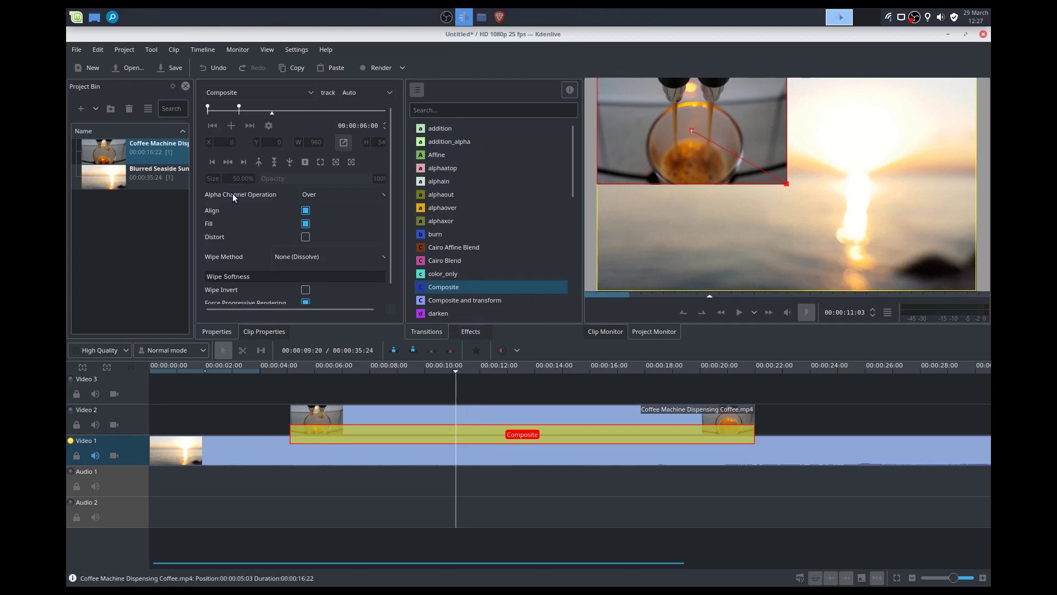
left_click(211, 126)
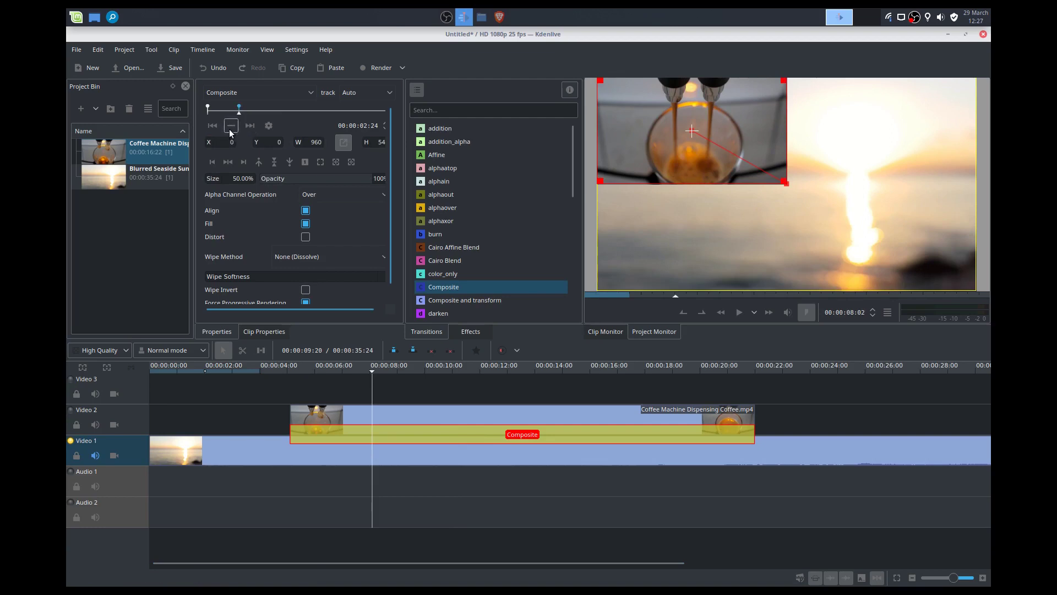
Step: Drop the 50% shrink at 2:24 and add a 6:05 keyframe with Size 50%
left_click(231, 127)
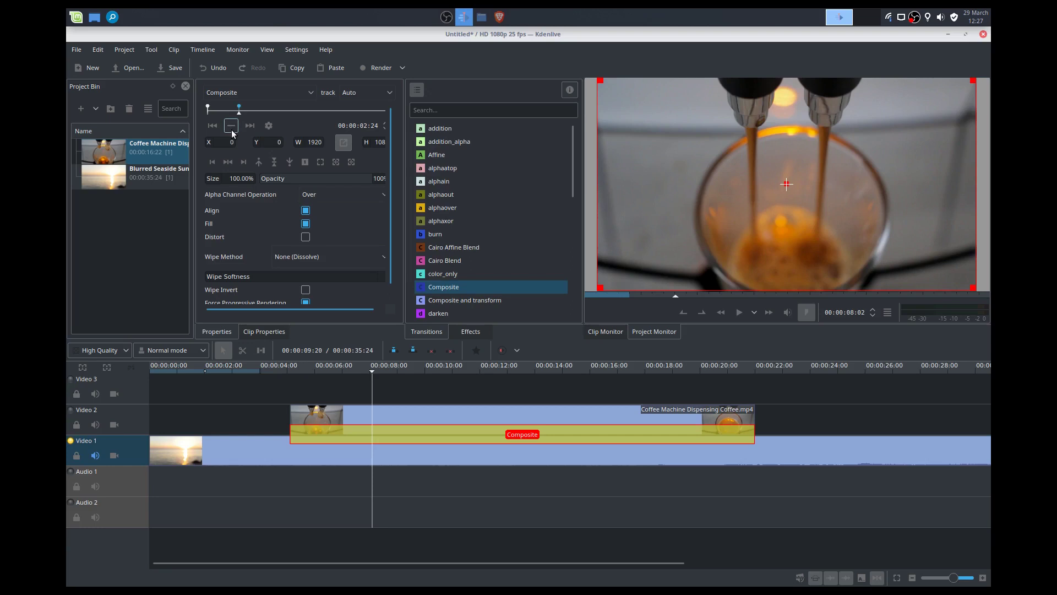
key("space")
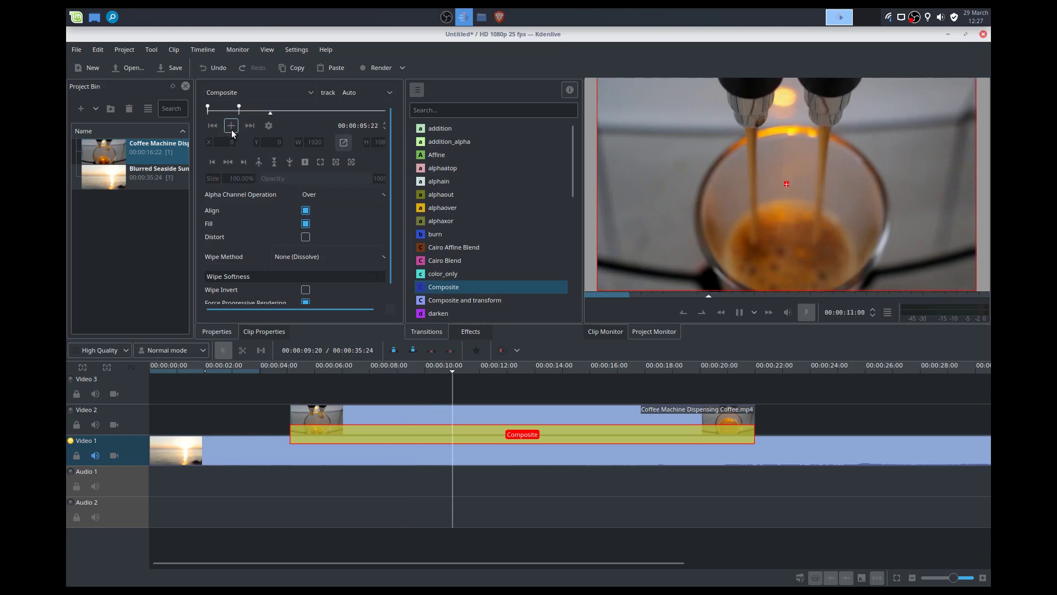
key("space")
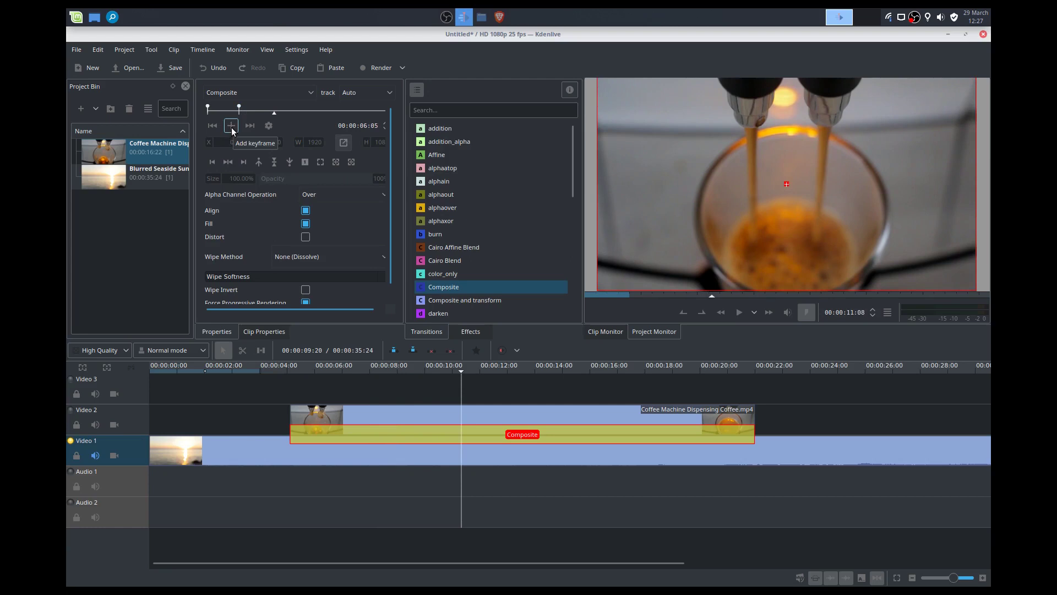
left_click(231, 126)
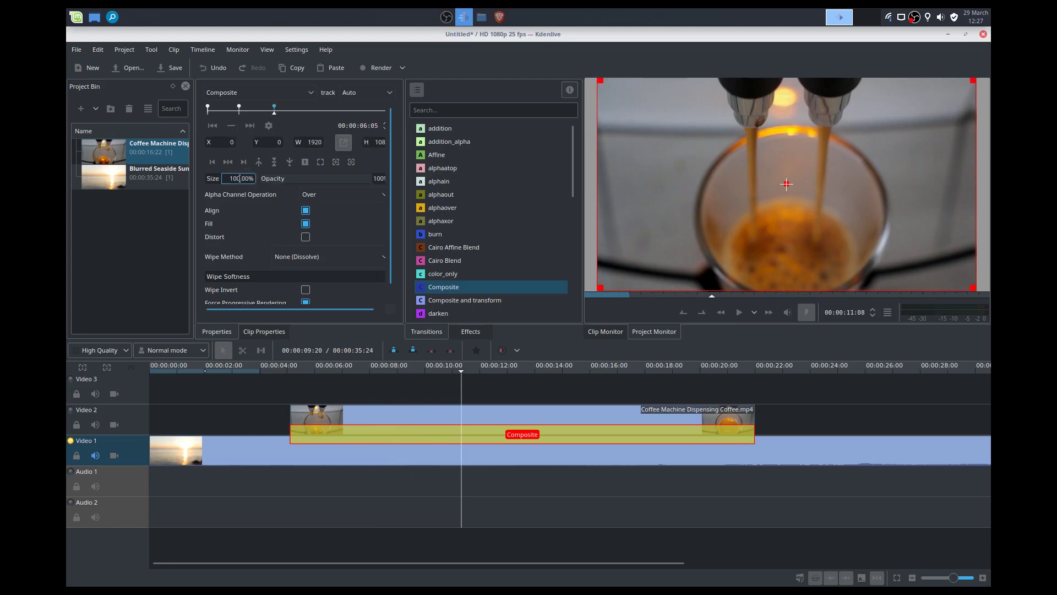
left_click_drag(239, 178, 224, 179)
Step: Preview the composite animation and add another keyframe at 10:02
left_click(284, 391)
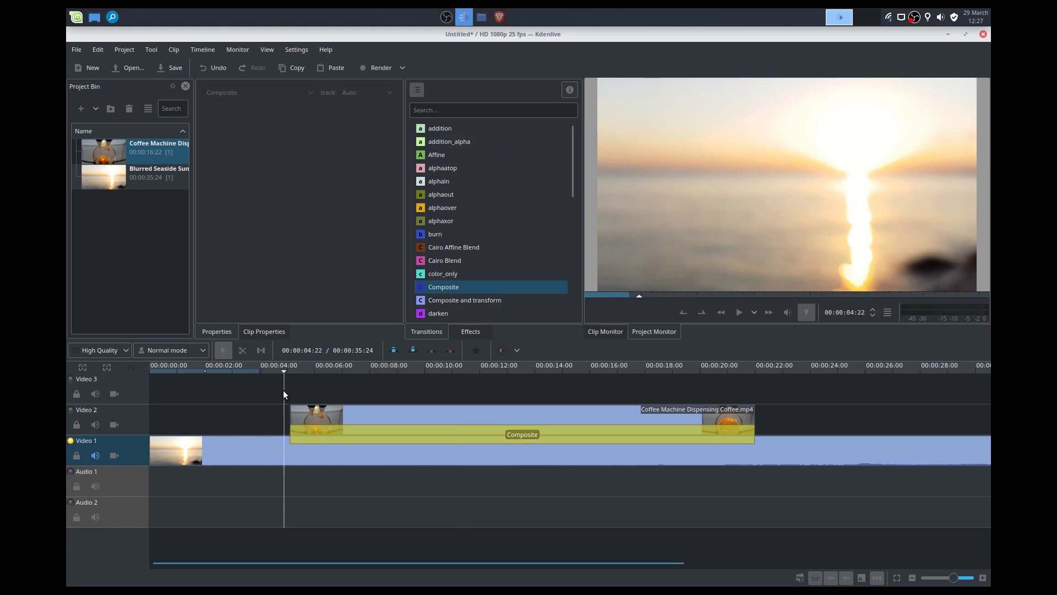
left_click(320, 435)
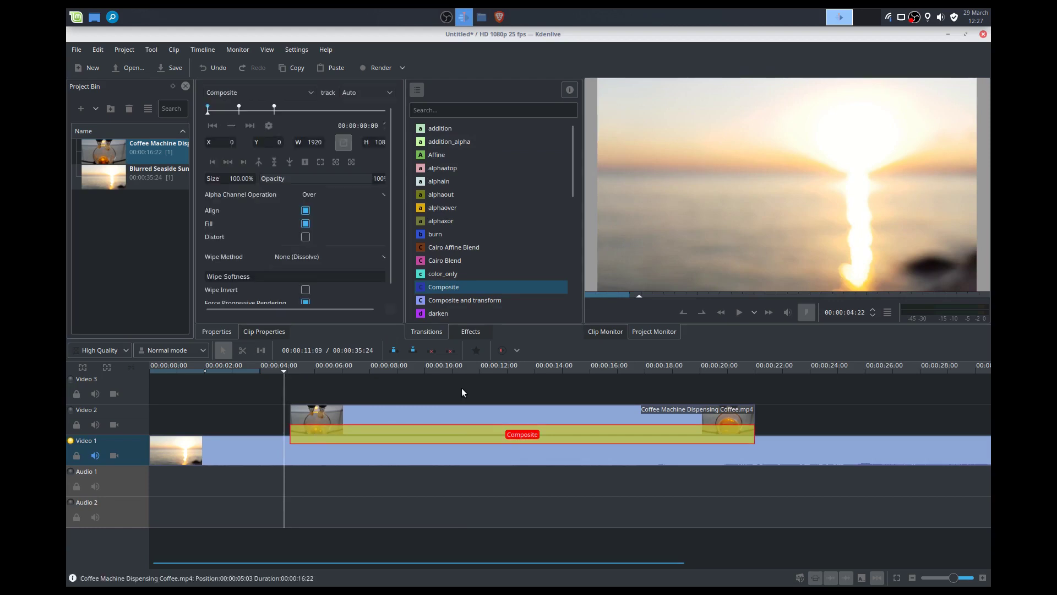
key("space")
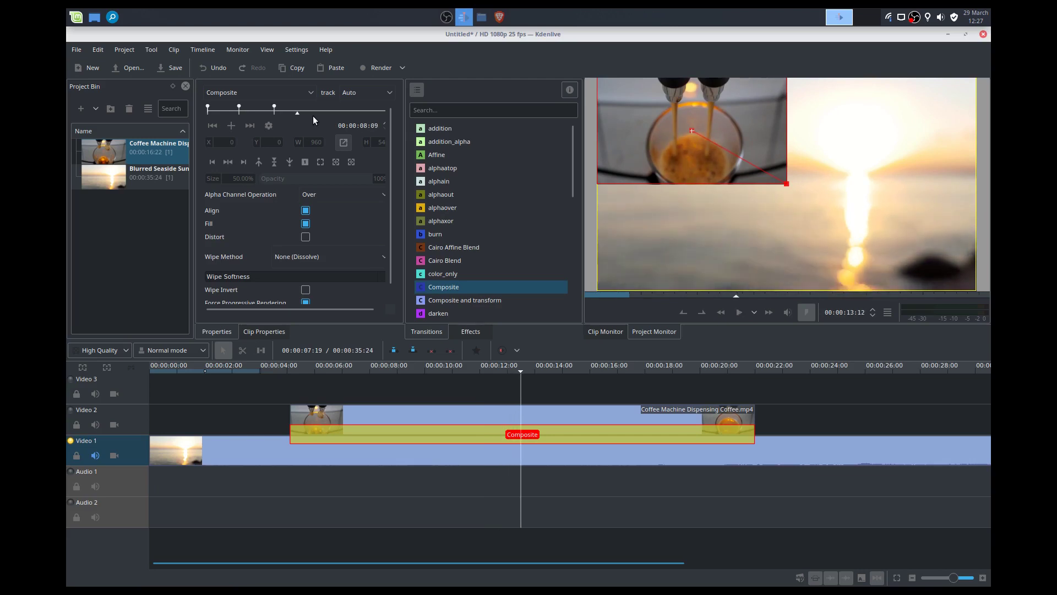
key("space")
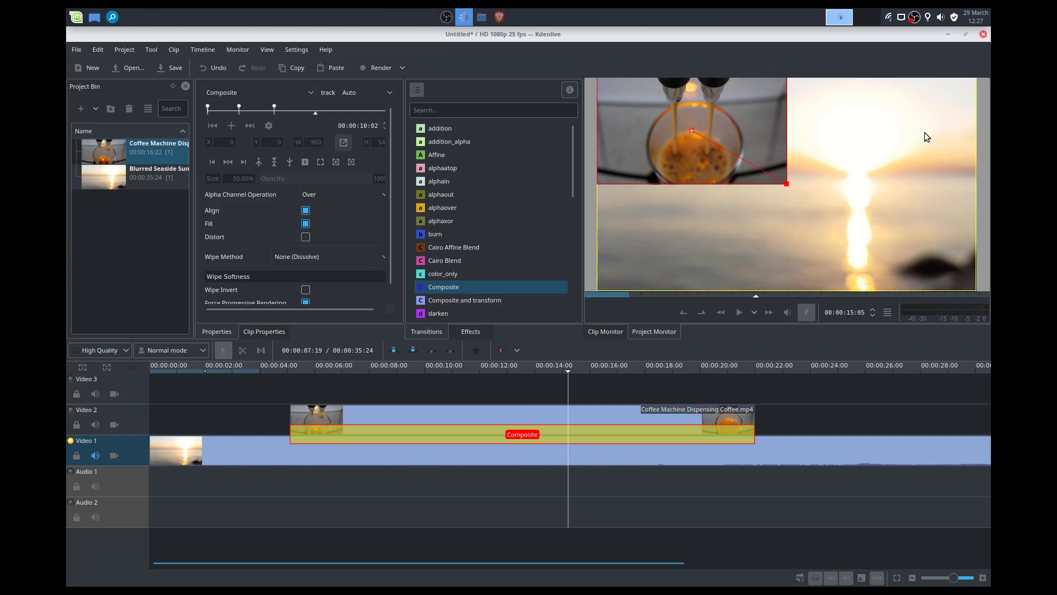
left_click(231, 125)
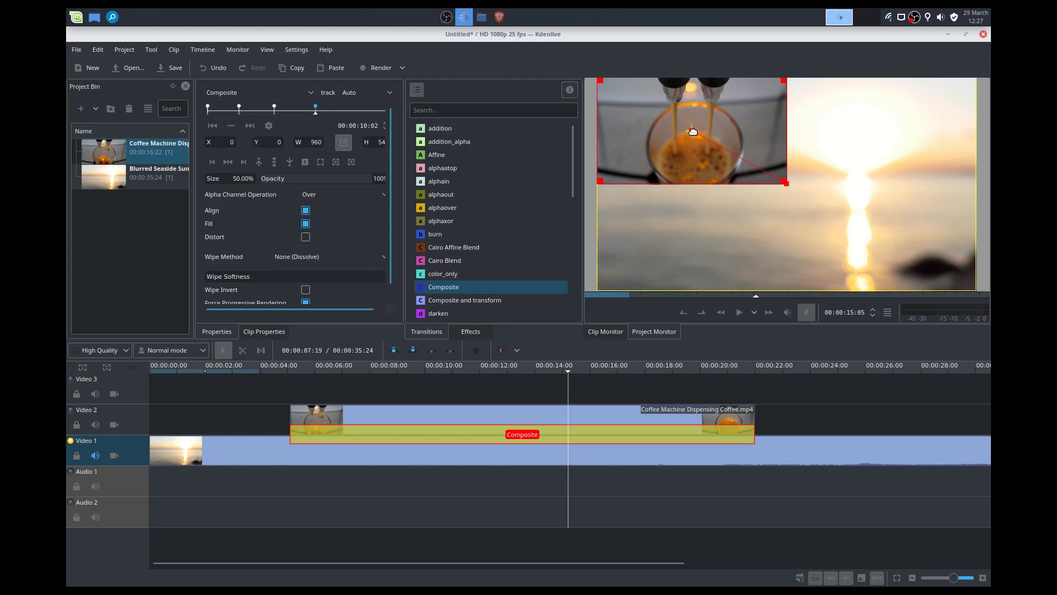
Step: Place the half-size coffee inset top-right at X 934, Y 35 at 10:02, then preview the slide
left_click_drag(694, 130, 878, 137)
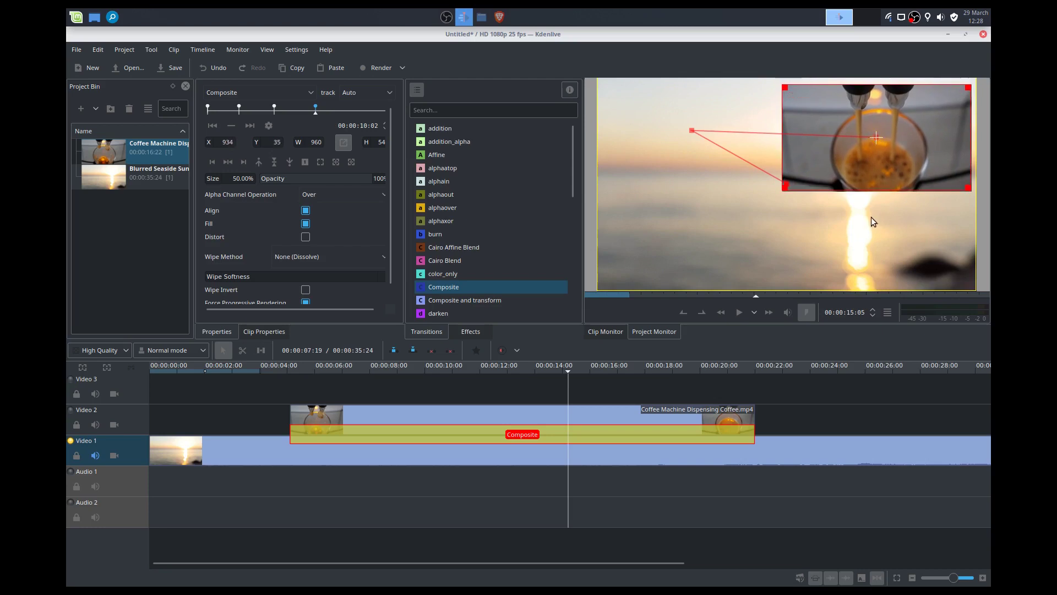
left_click(280, 392)
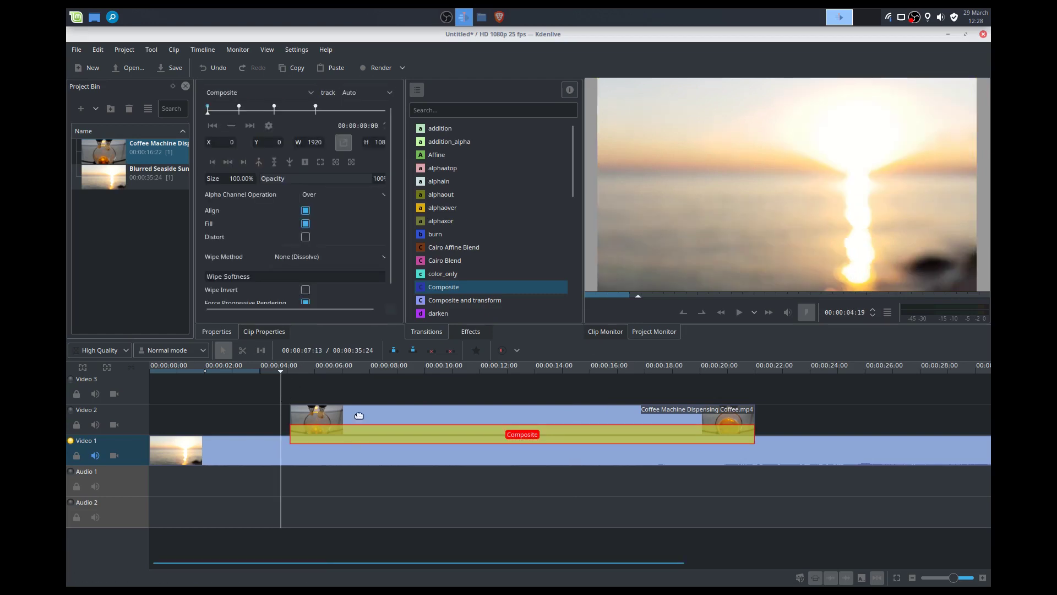
key("space")
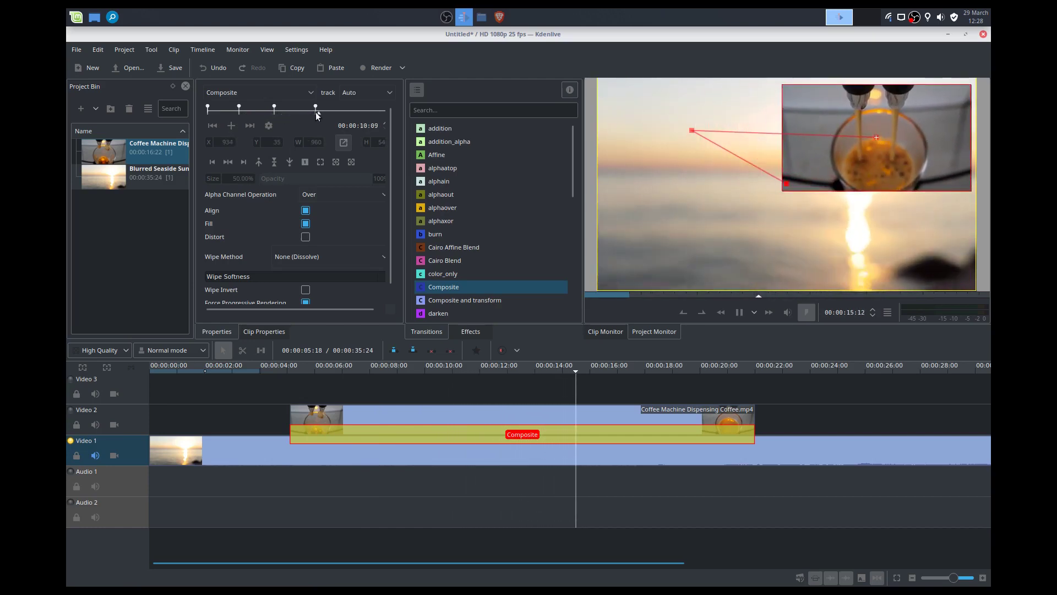
key("space")
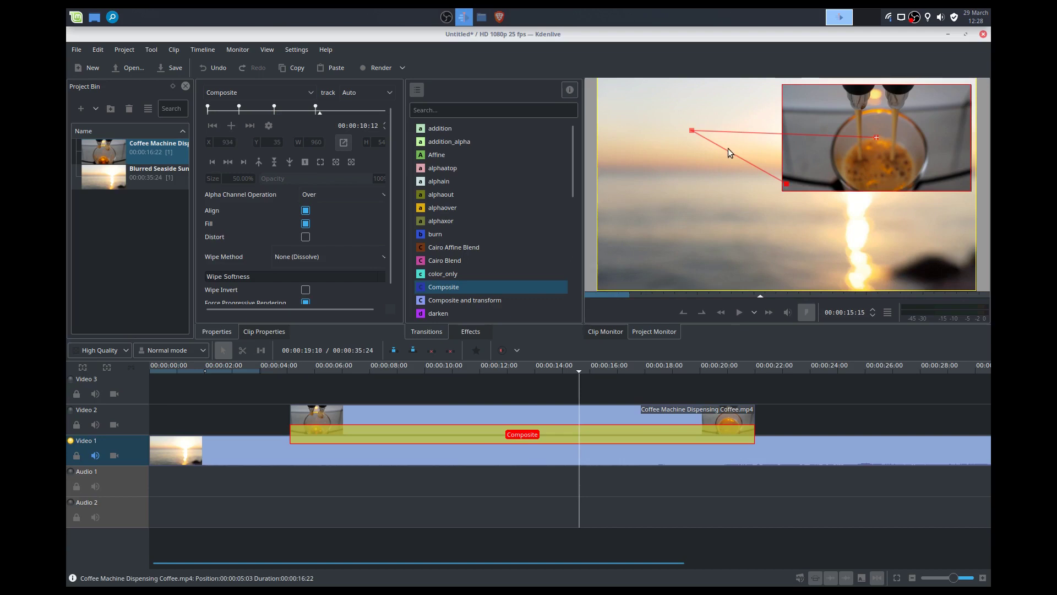
Step: Move the coffee inset to the lower left of the frame at the 6:05 keyframe
left_click(688, 131)
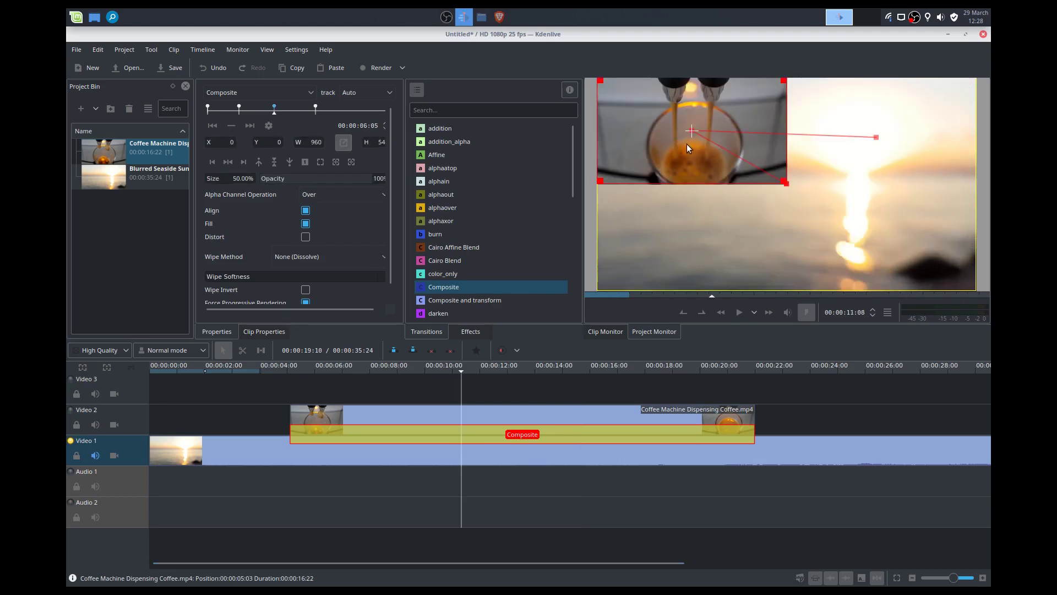
left_click_drag(692, 131, 703, 173)
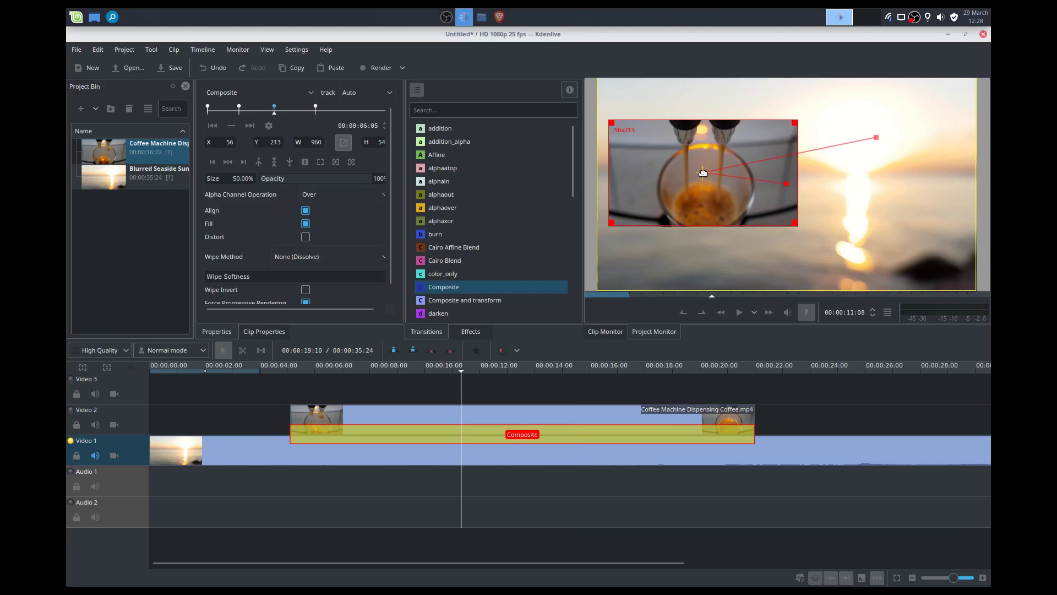
left_click(785, 184)
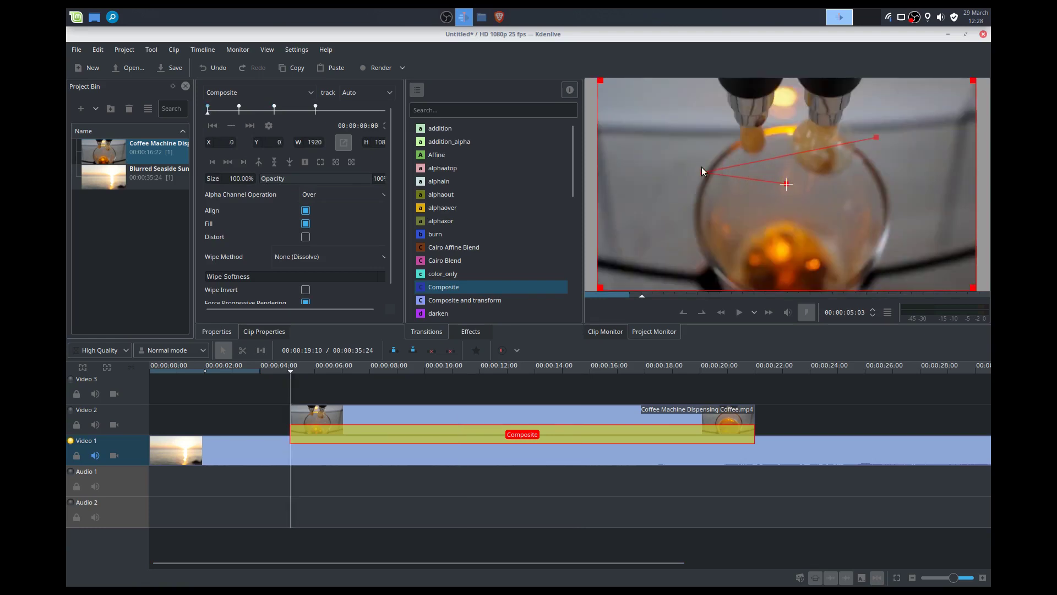
left_click(705, 172)
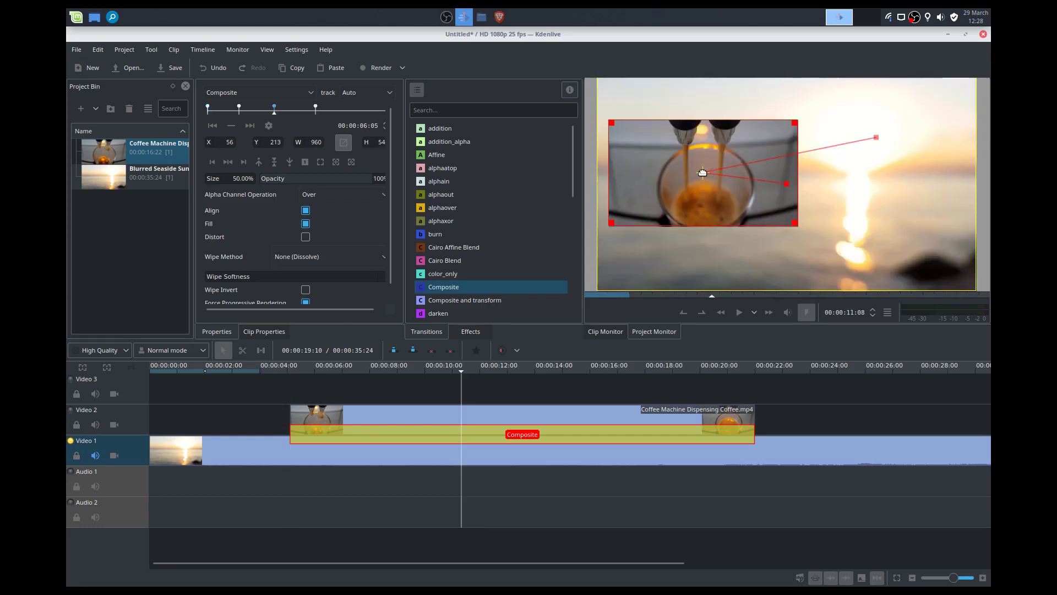
left_click_drag(702, 172, 699, 226)
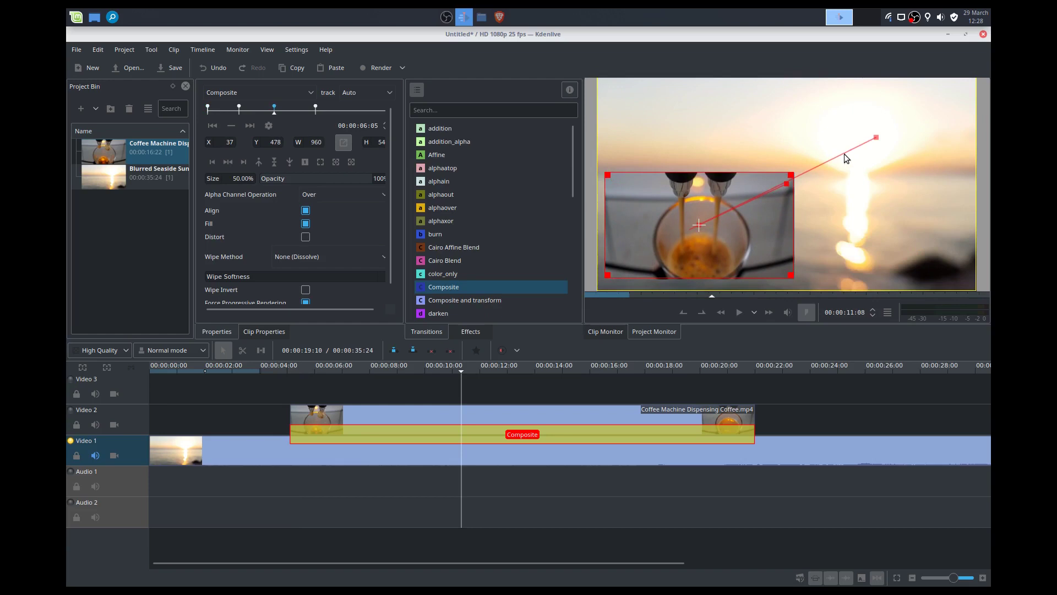
left_click(875, 141)
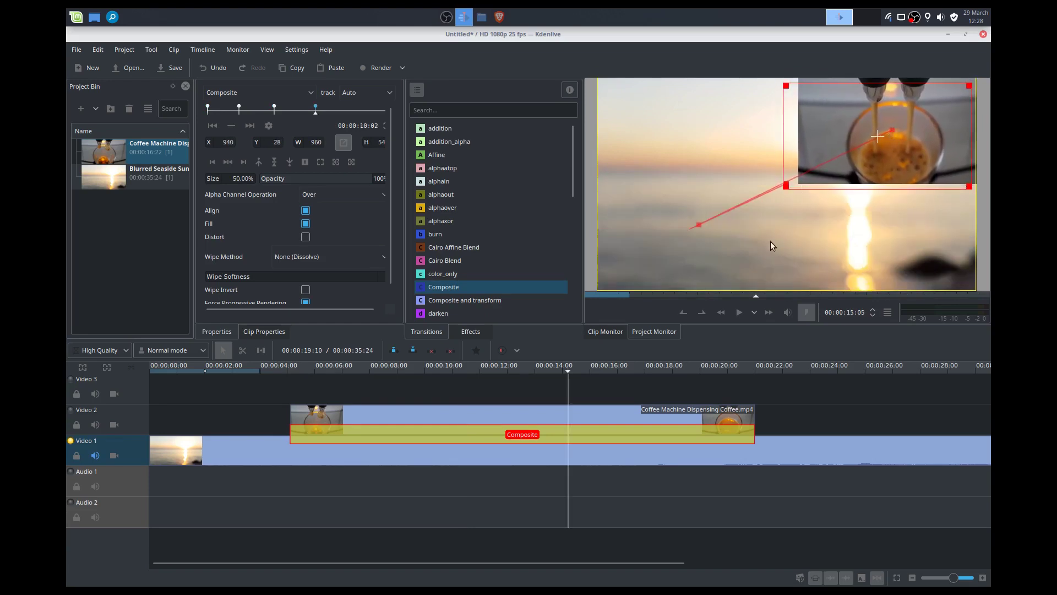
Step: Replay the diagonal motion toward the top right and reselect the Composite transition
left_click(286, 396)
key("space")
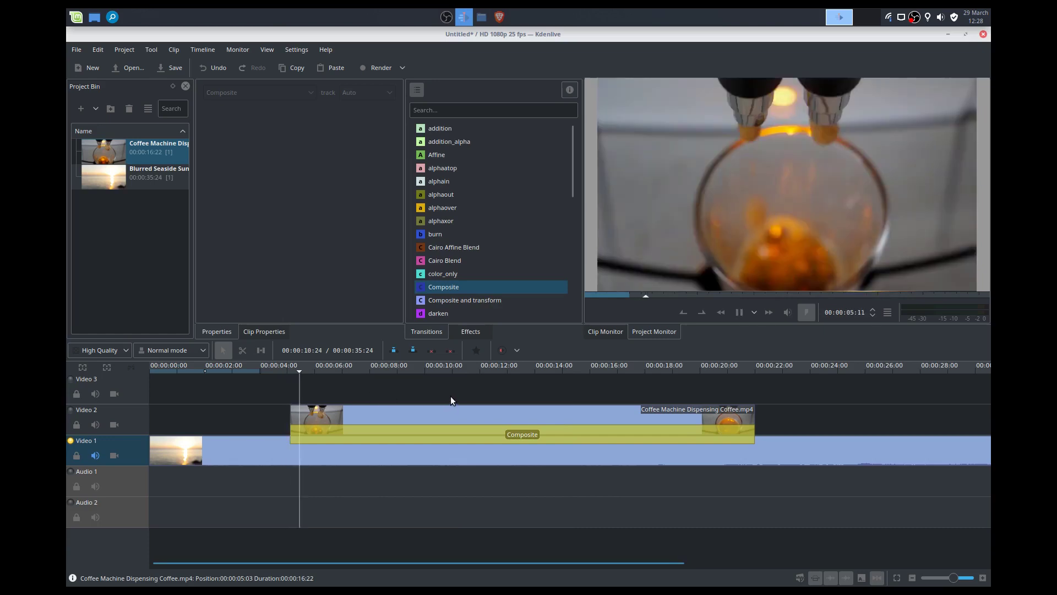
left_click(402, 435)
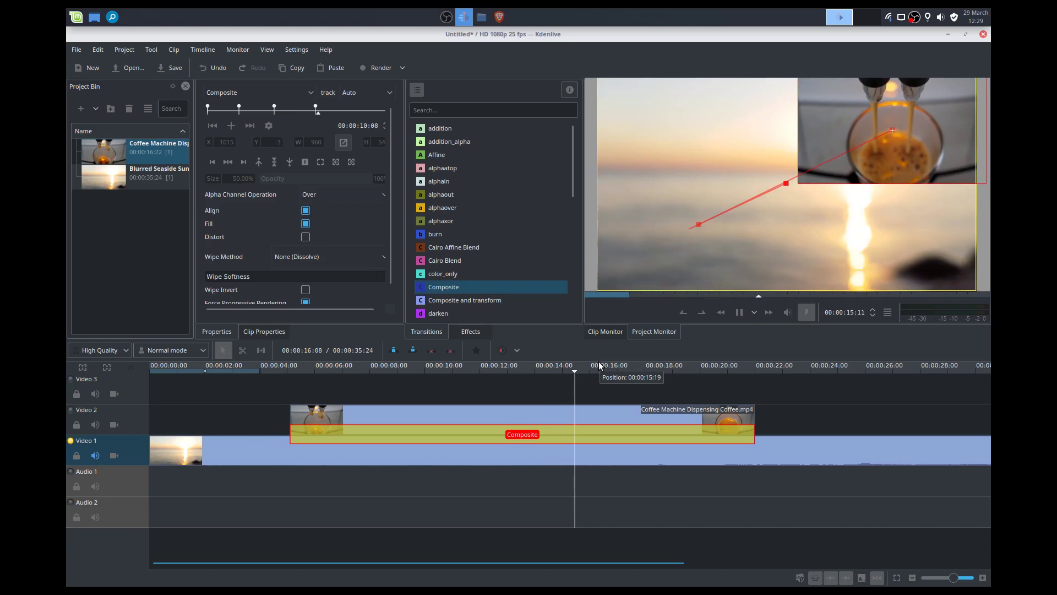
Step: Stop playback and add a Composite keyframe at 14:13
key("space")
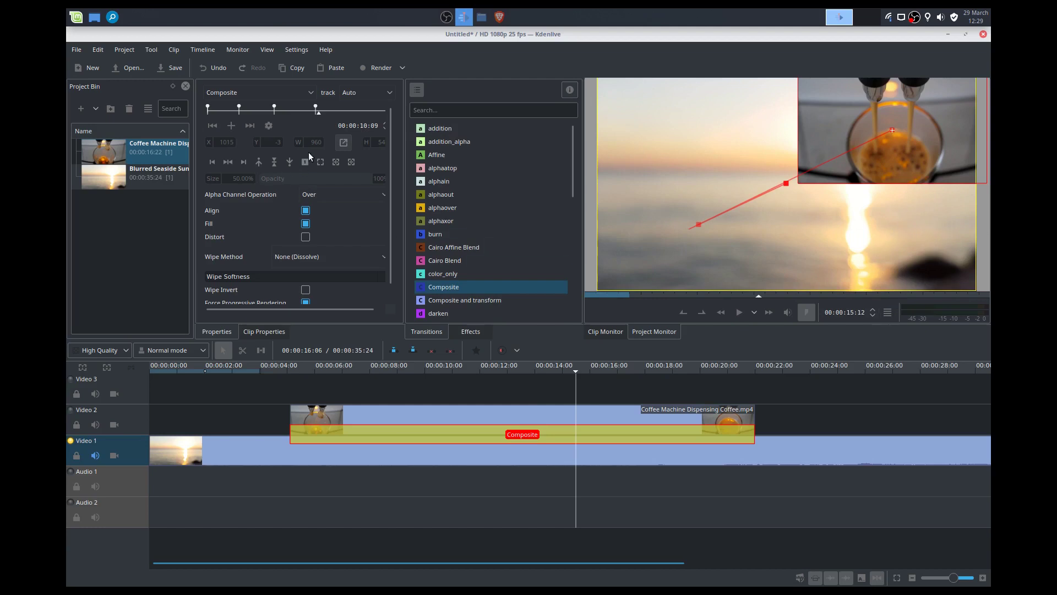
left_click_drag(319, 114, 363, 115)
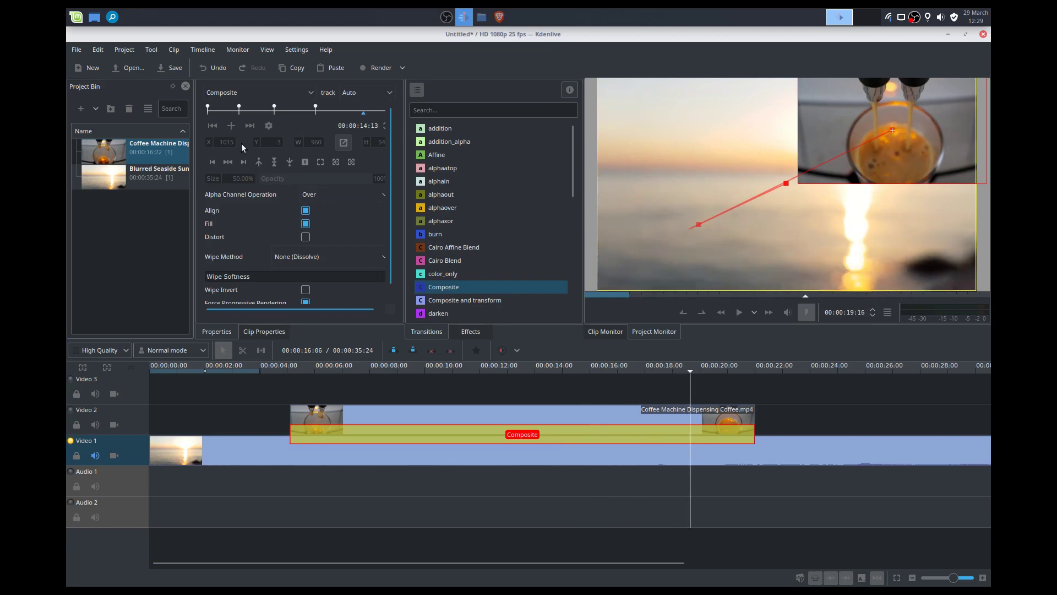
left_click(230, 126)
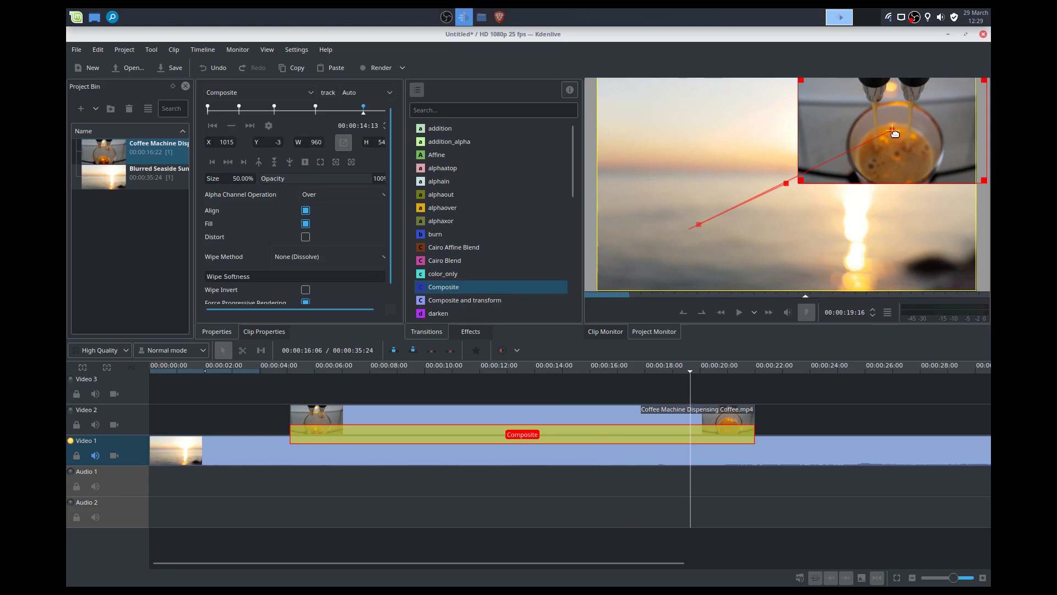
Step: Shrink the coffee inset to 25% and place it bottom-right at X 1414, Y 767
left_click_drag(893, 133, 891, 236)
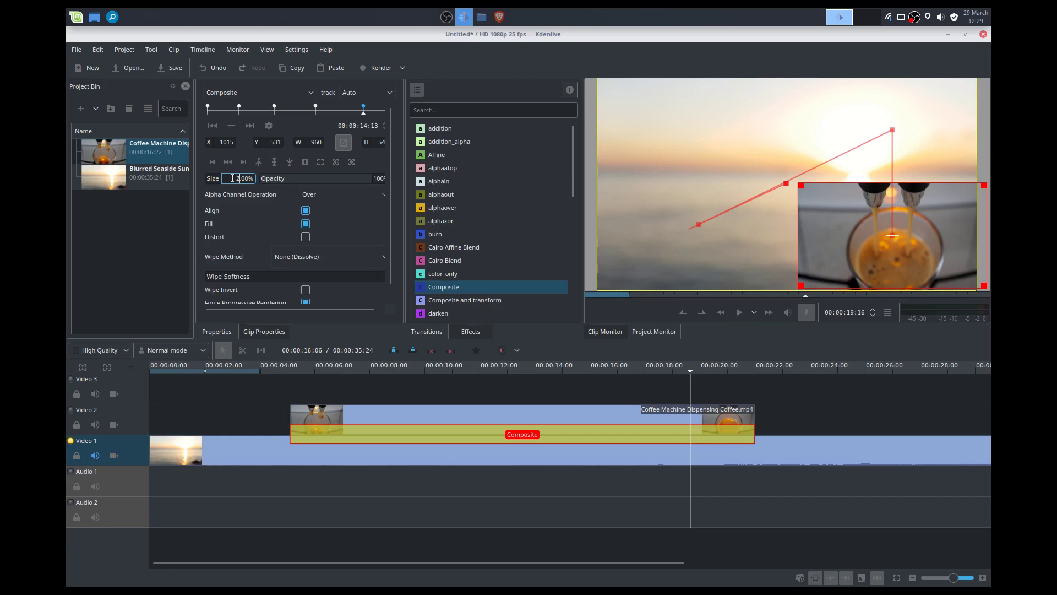
type("5")
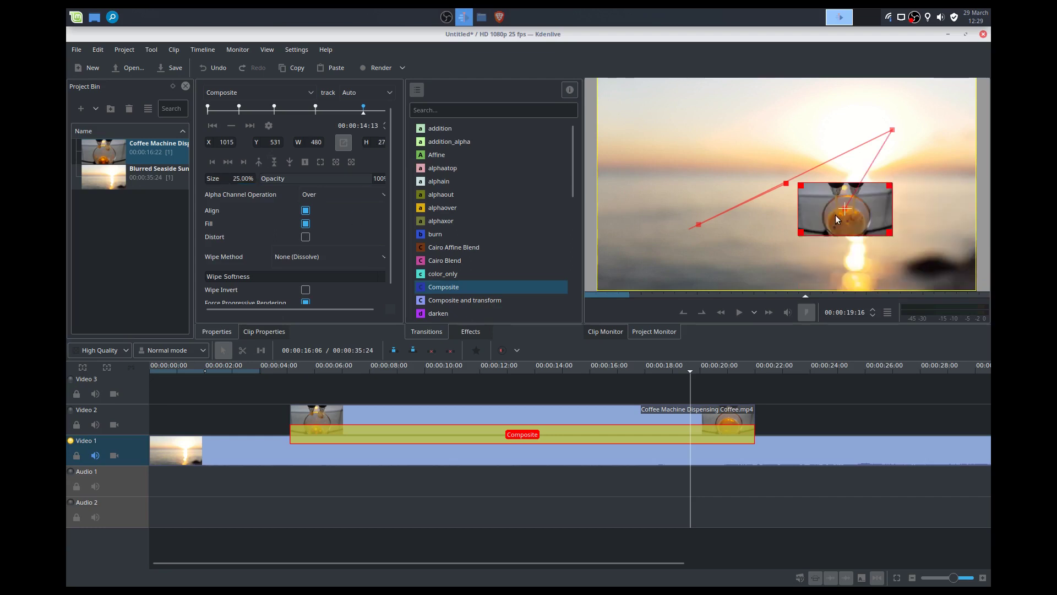
left_click_drag(847, 209, 925, 256)
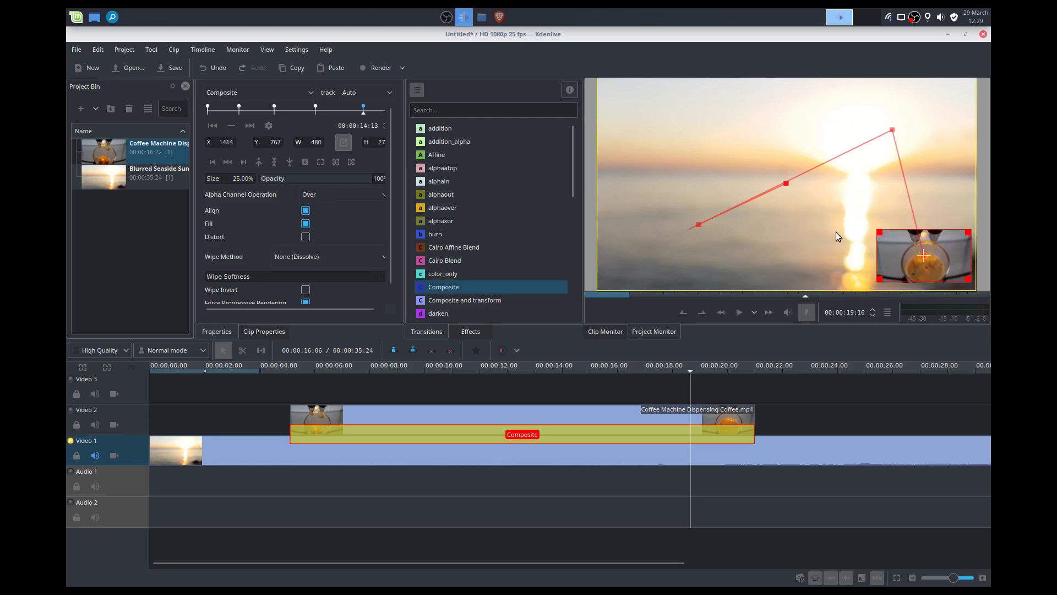
left_click(282, 396)
Step: Play through the Composite's move-and-shrink animation and jump to its 14:13 keyframe
left_click(312, 437)
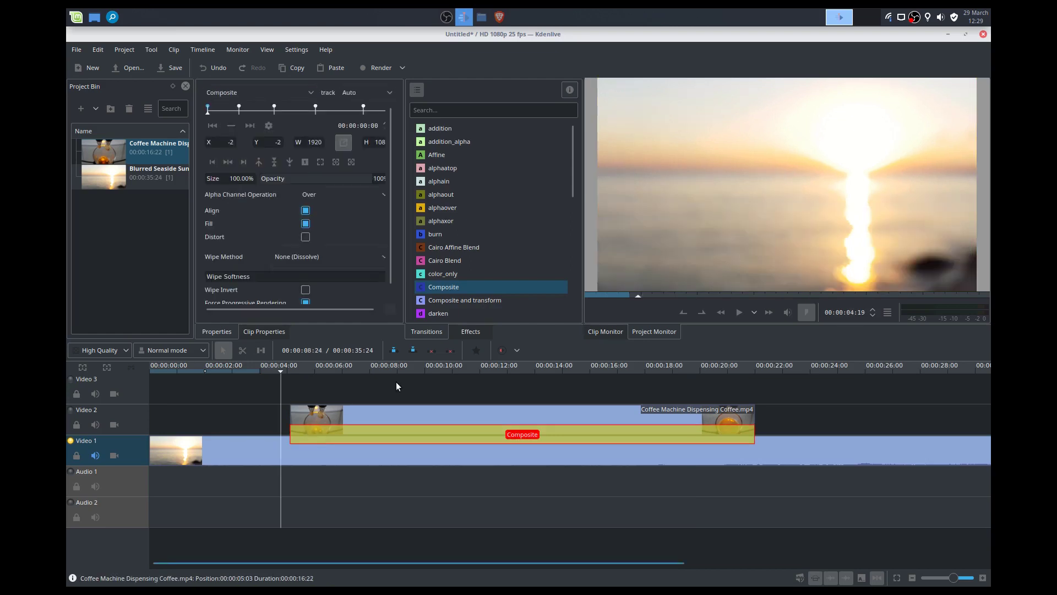
key("space")
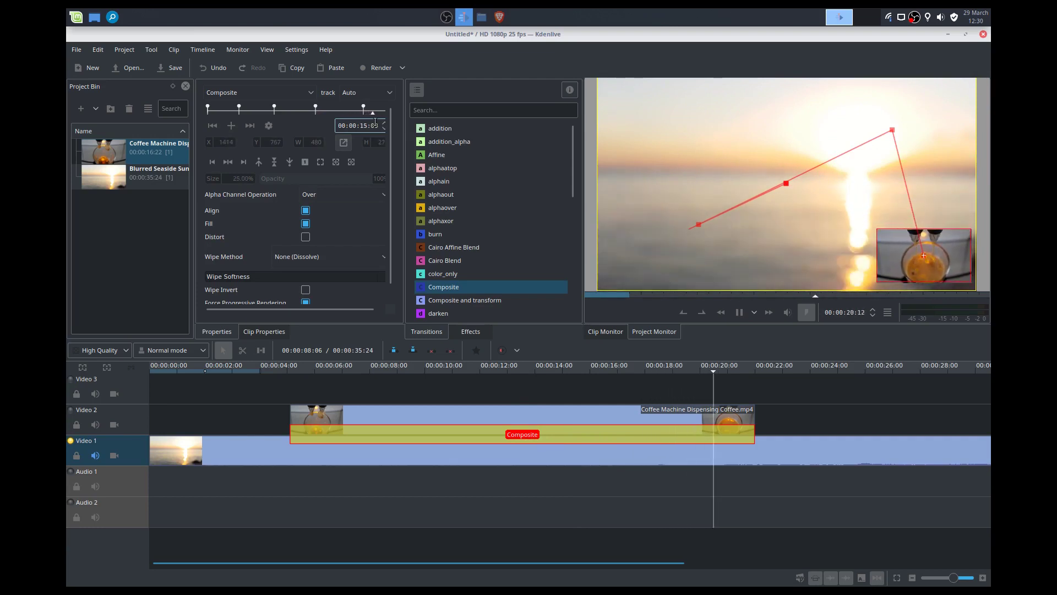
key("space")
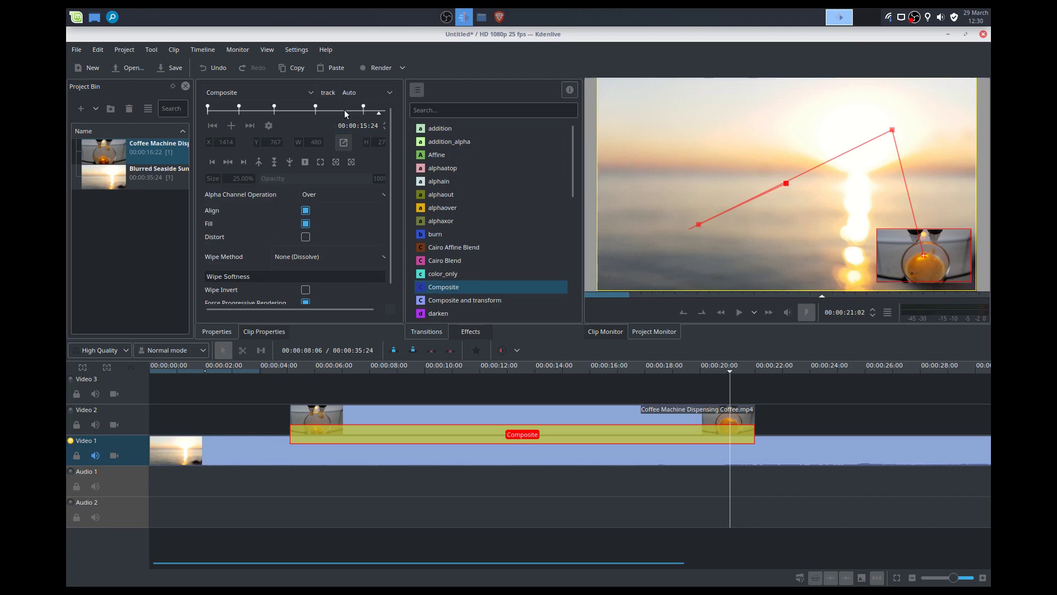
left_click(364, 107)
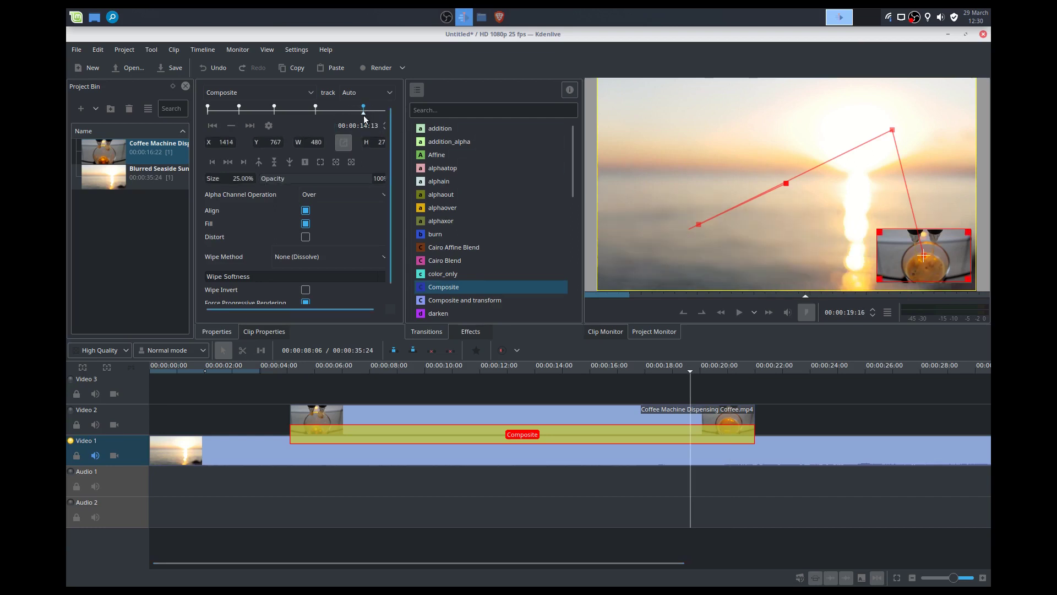
Step: Delete the three move-and-shrink keyframes and play from about 05:02 to 07:10
left_click(236, 124)
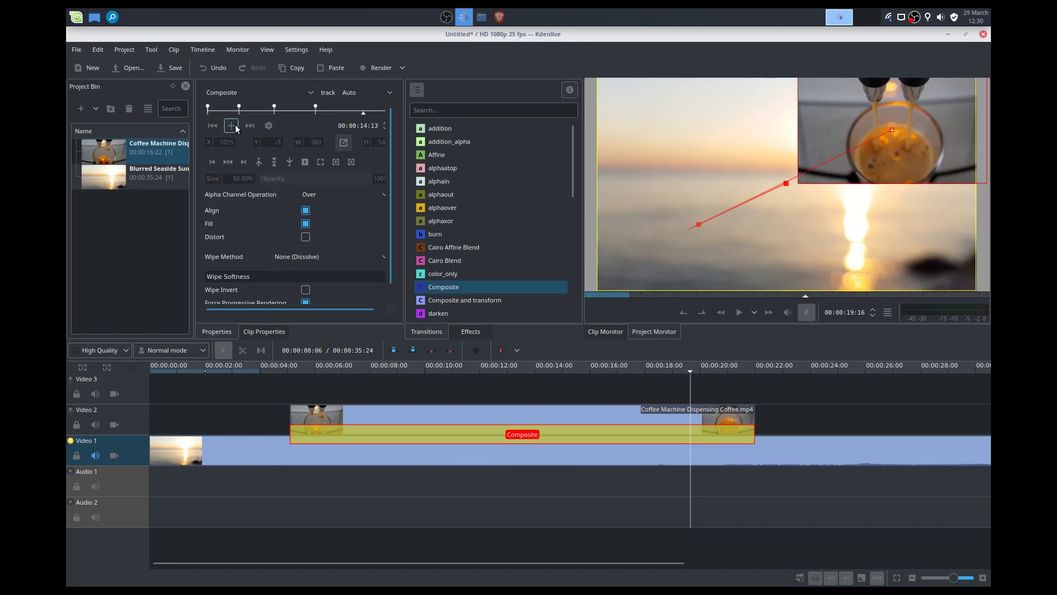
left_click(228, 126)
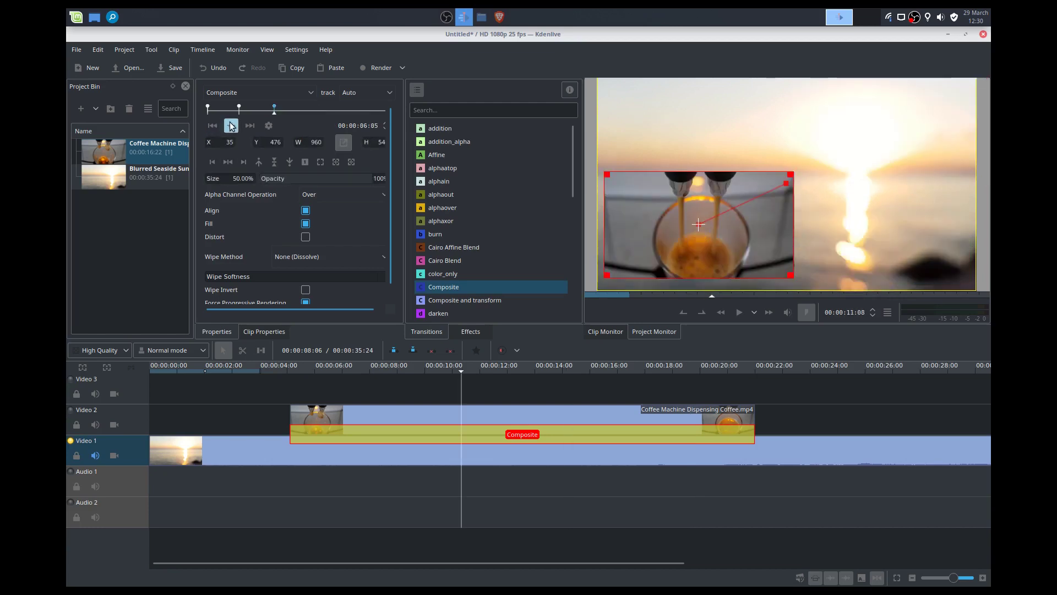
left_click(227, 126)
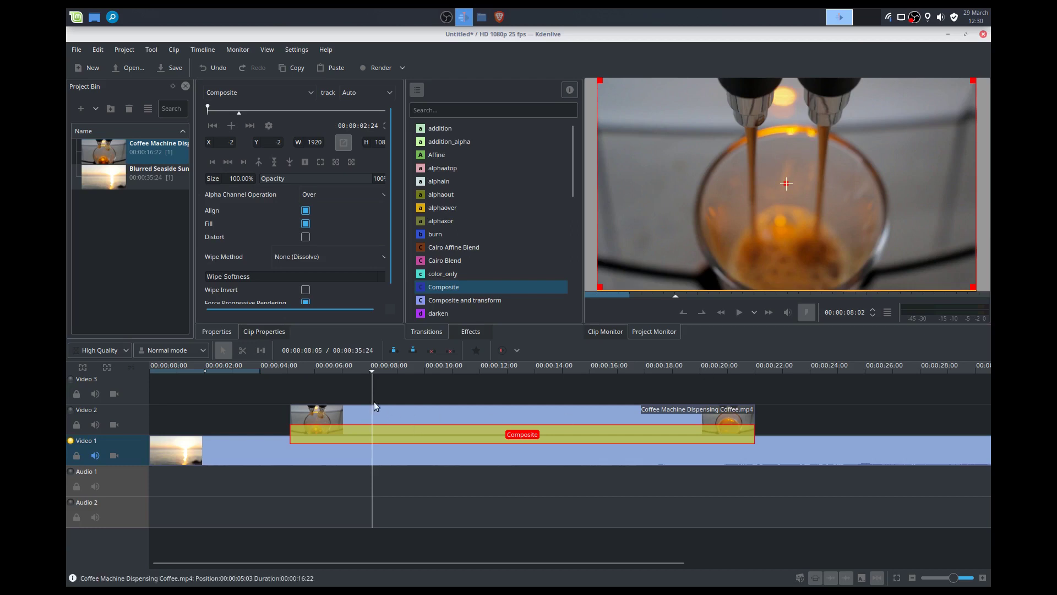
left_click(289, 389)
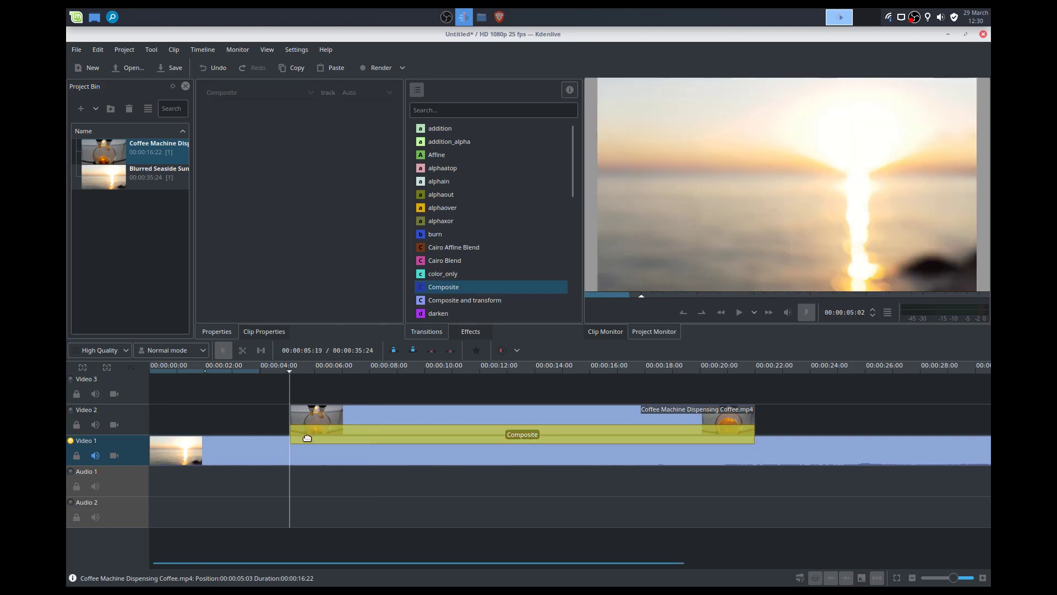
key("space")
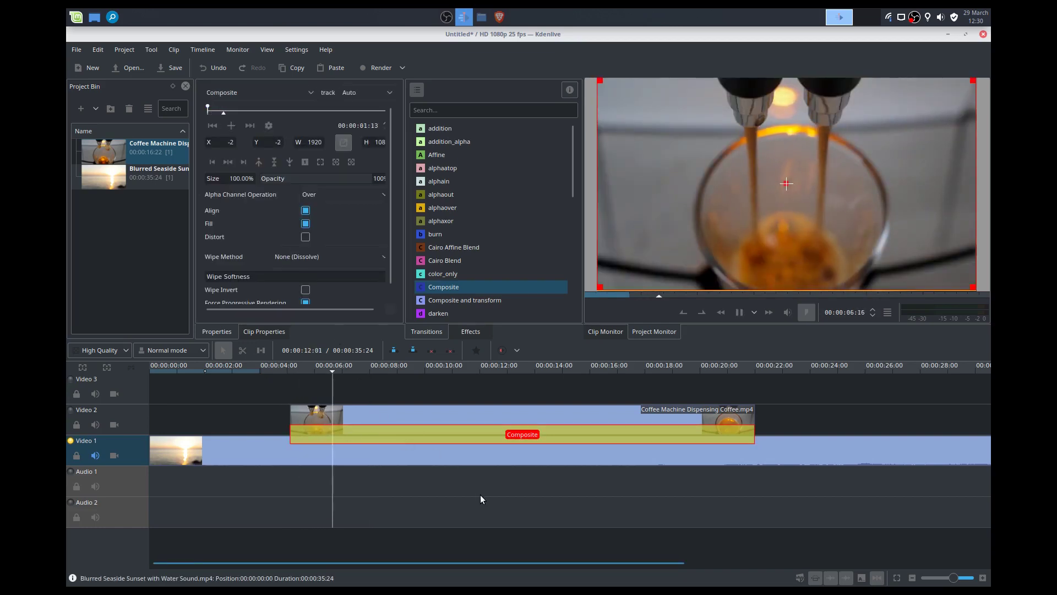
left_click(784, 217)
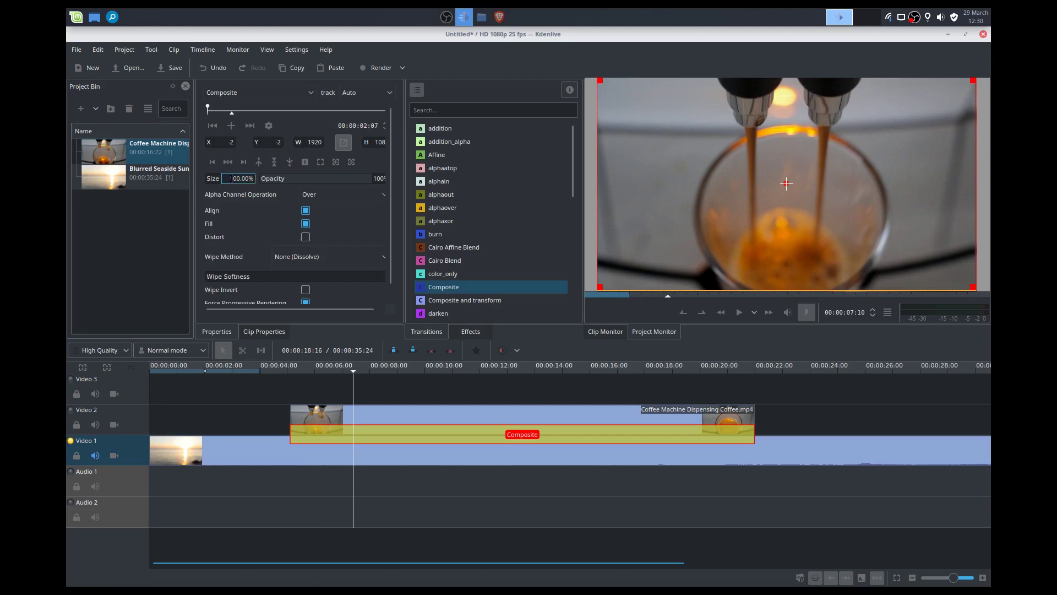
Step: Add a 02:07 keyframe zooming the coffee clip to 110%, offset to X -95, Y -57
left_click(231, 127)
type("11")
key("Return")
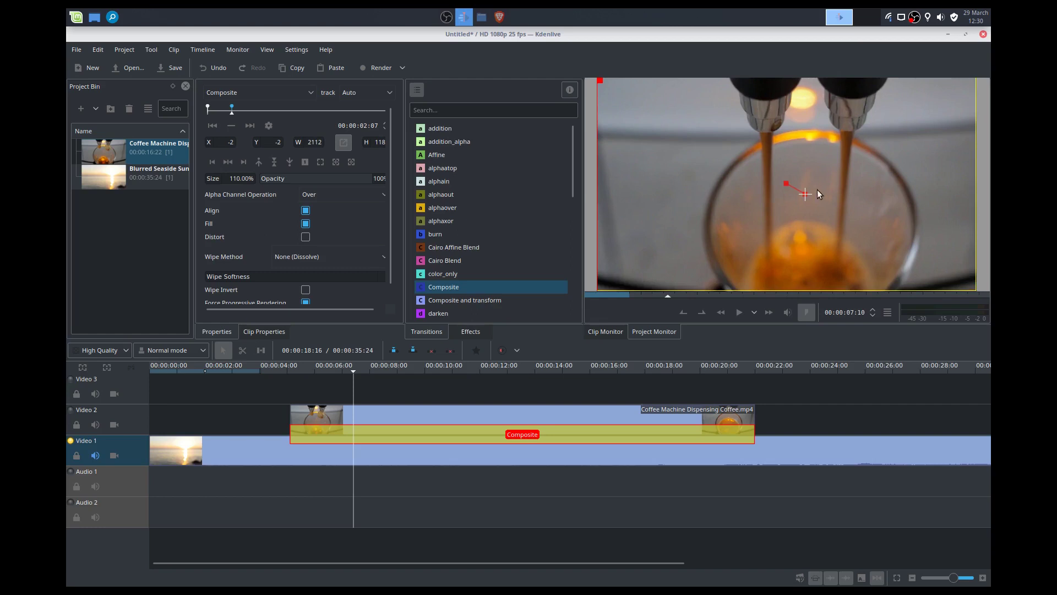
left_click_drag(807, 194, 788, 183)
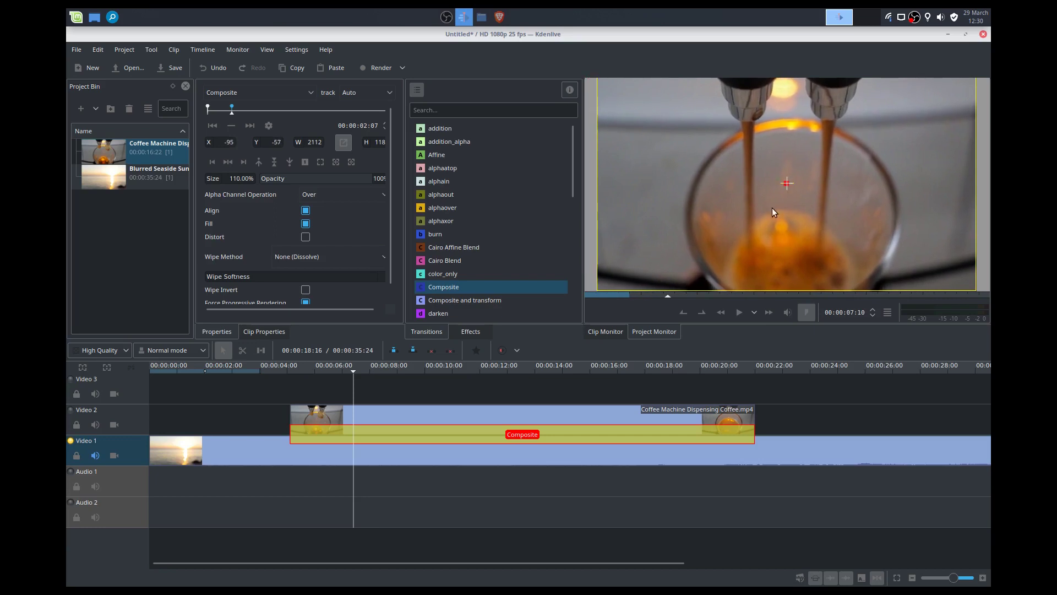
left_click(276, 393)
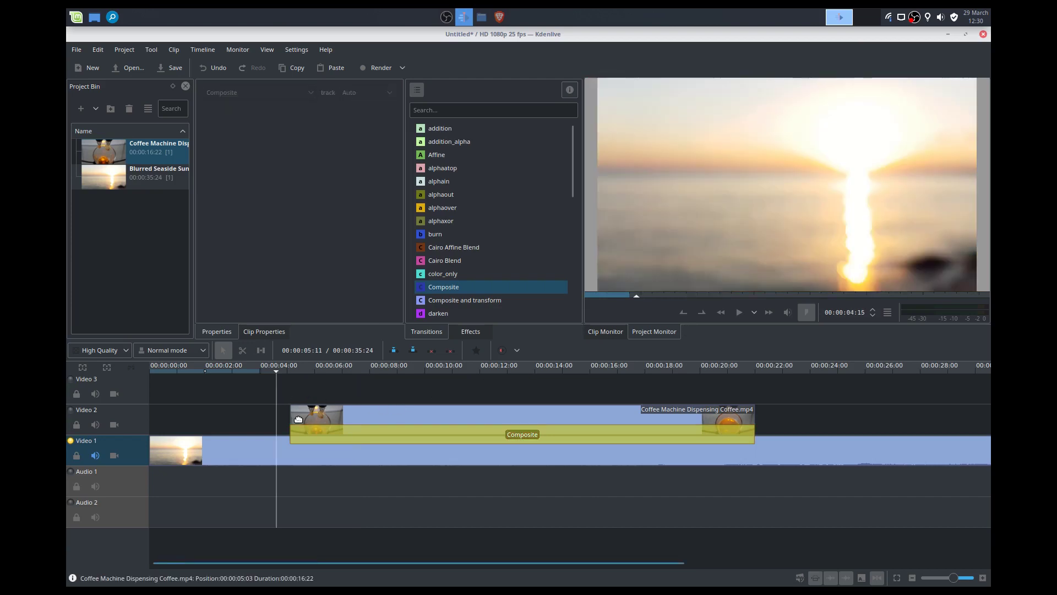
Step: Preview the zoom from 04:15 and reselect the Composite transition
key("space")
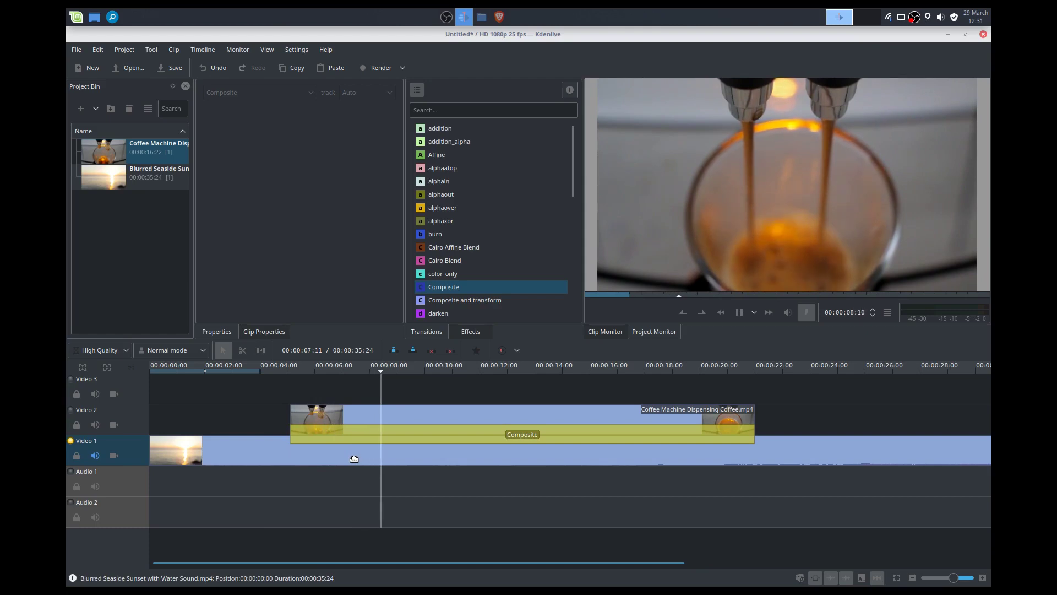
key("space")
left_click(359, 439)
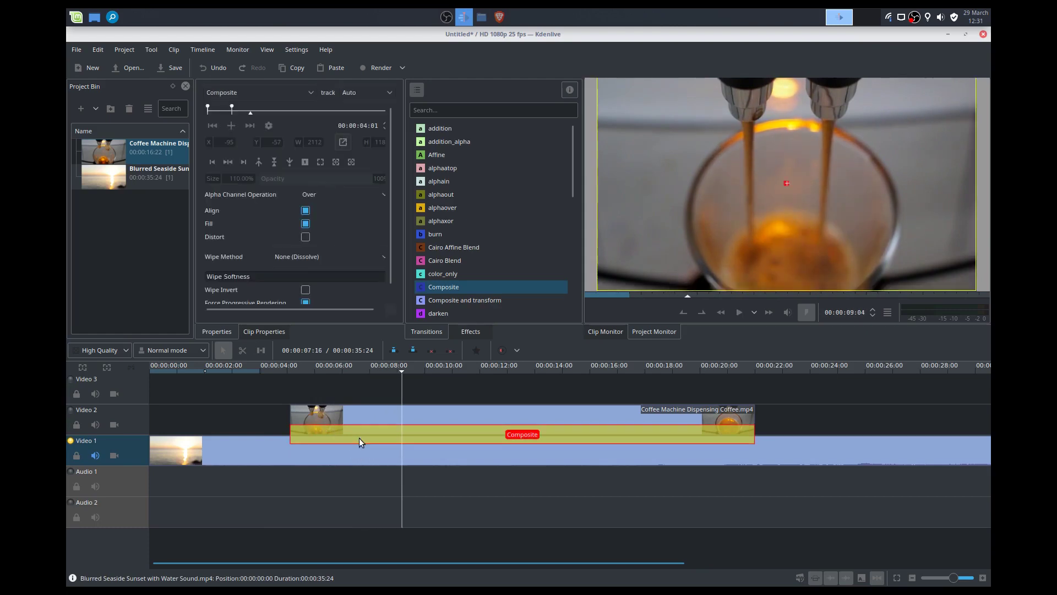
Step: Add a 04:01 keyframe returning the coffee clip to 100% size at X 0, Y 0
left_click(232, 126)
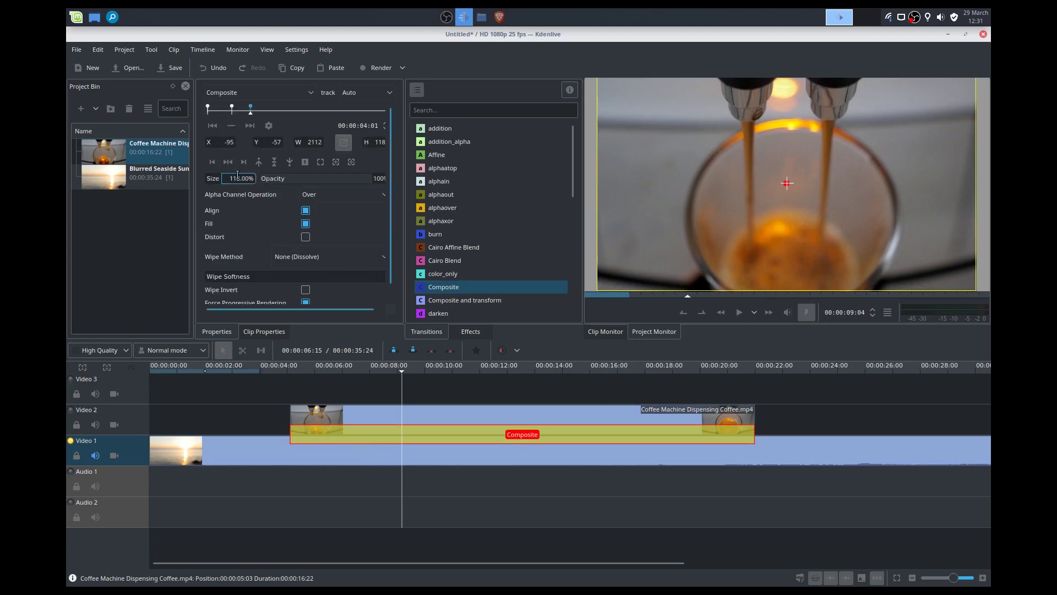
key("Page_Down")
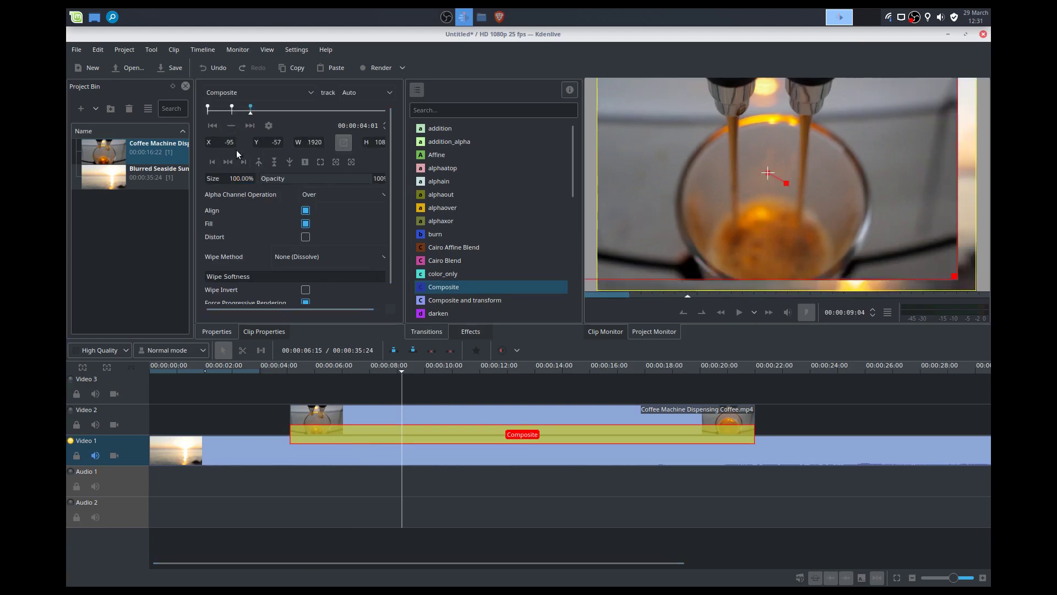
left_click_drag(222, 141, 244, 145)
type("0")
key("Tab")
type("0")
key("Tab")
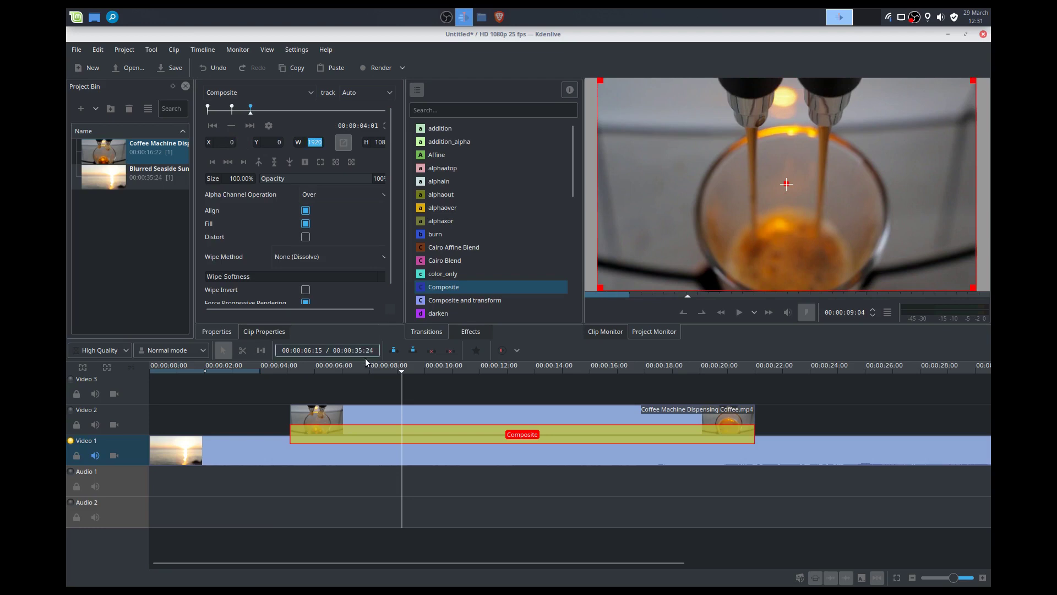
Step: Play back the 110% zoom in and out on the timeline
left_click(285, 395)
key("space")
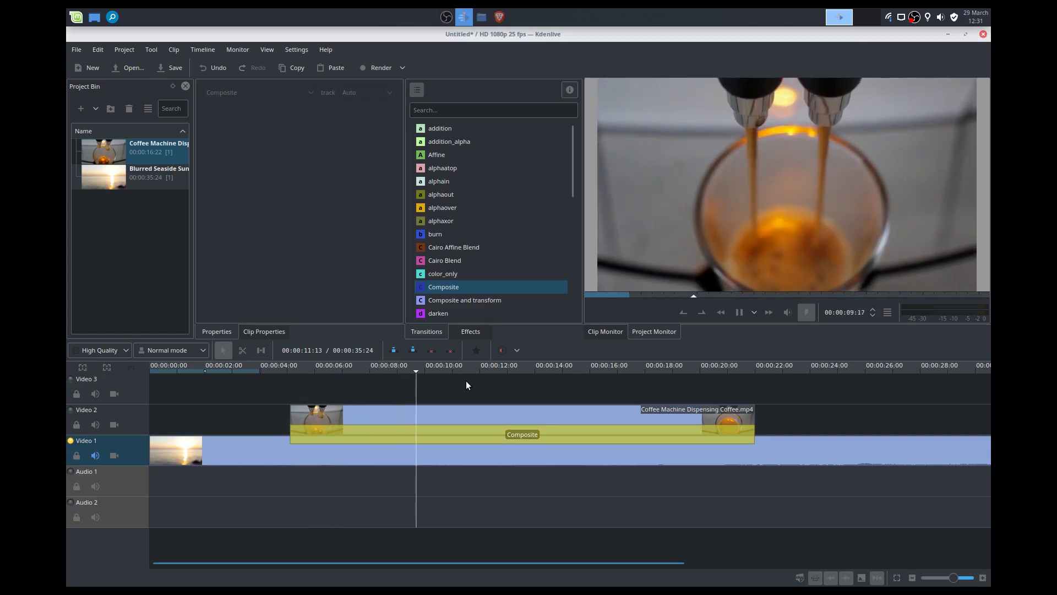
key("space")
left_click(469, 427)
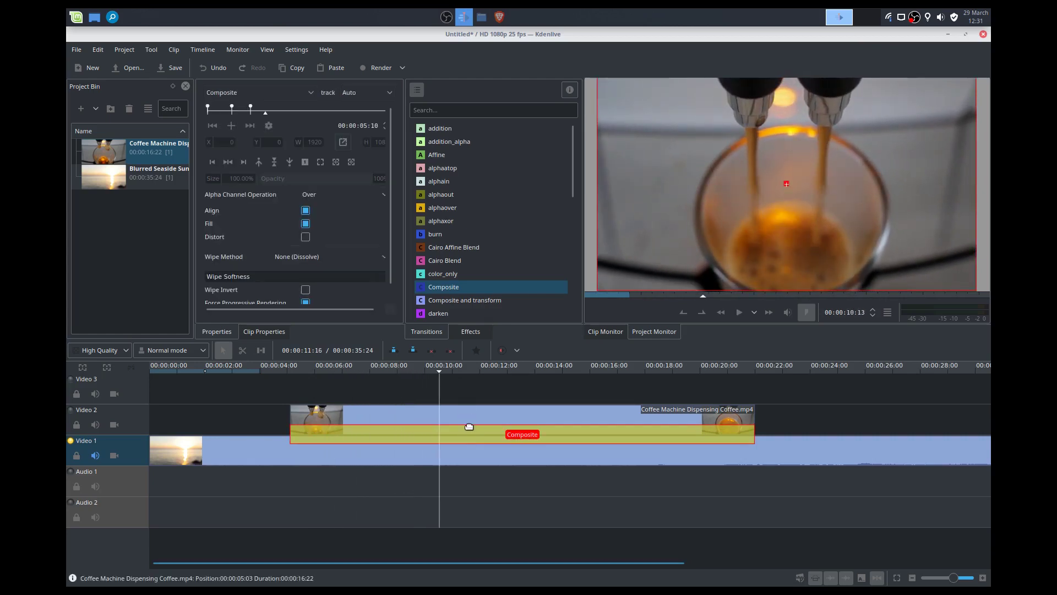
left_click(285, 389)
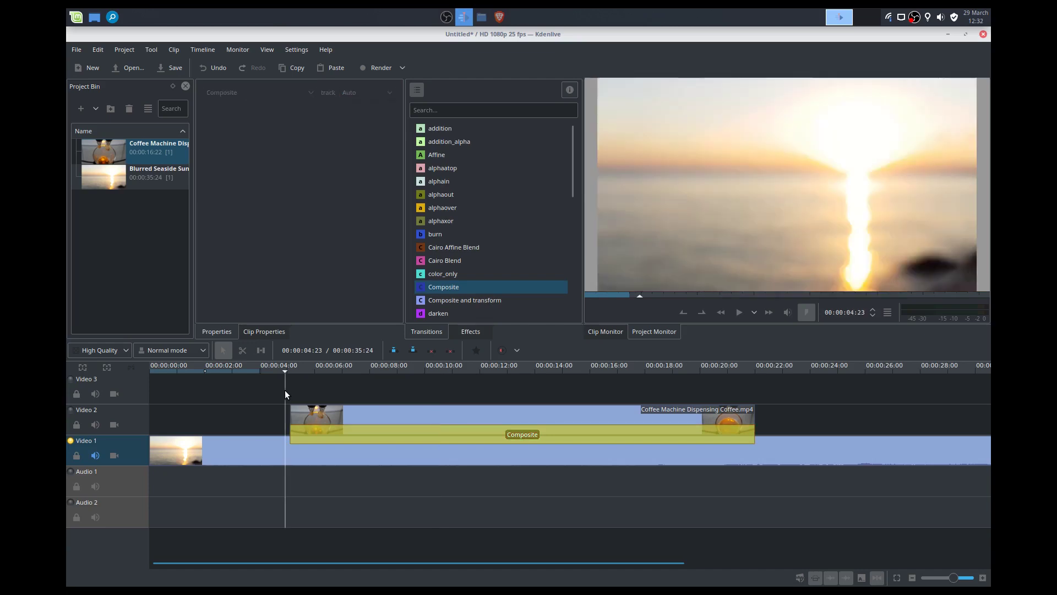
key("space")
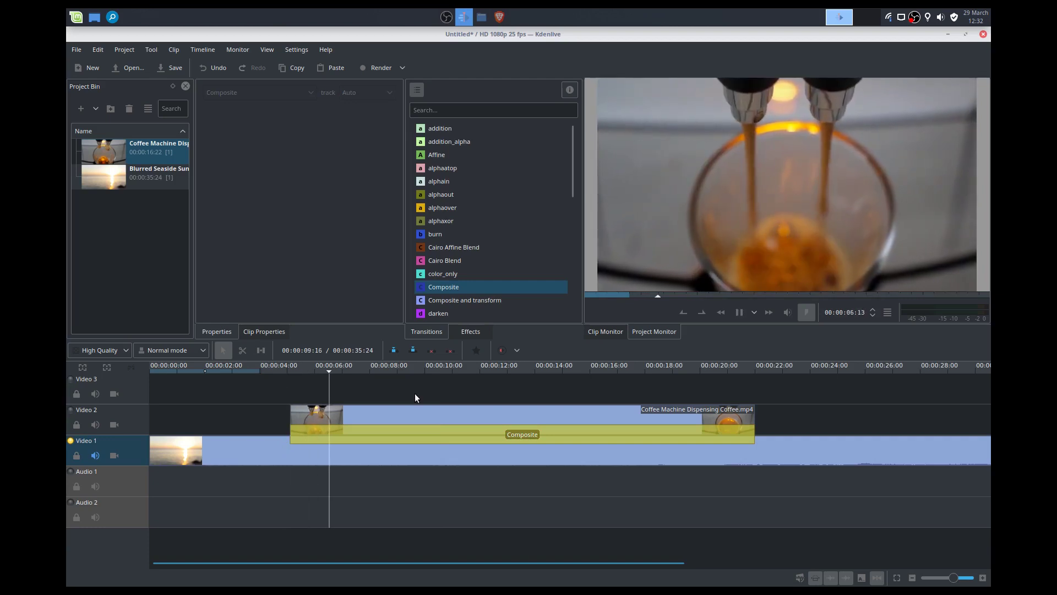